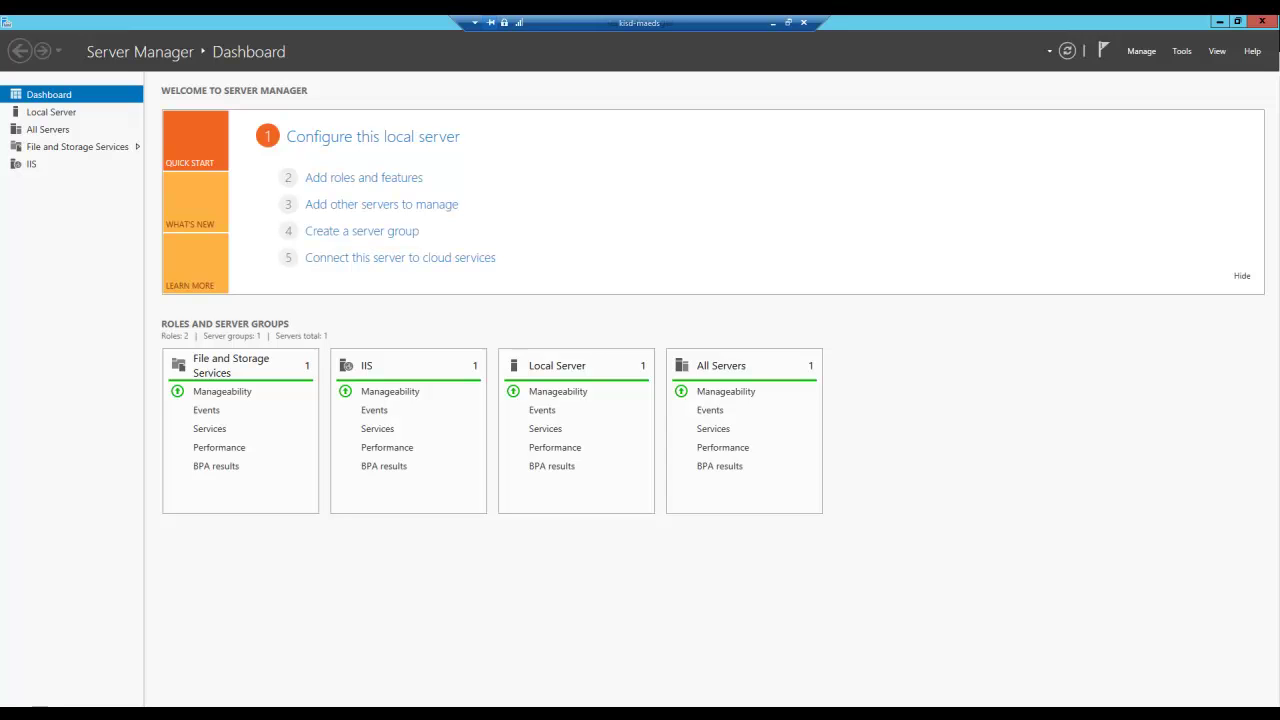
- Check the site server's computer account in the local Administrators group, then close Computer Management
right_click(20, 705)
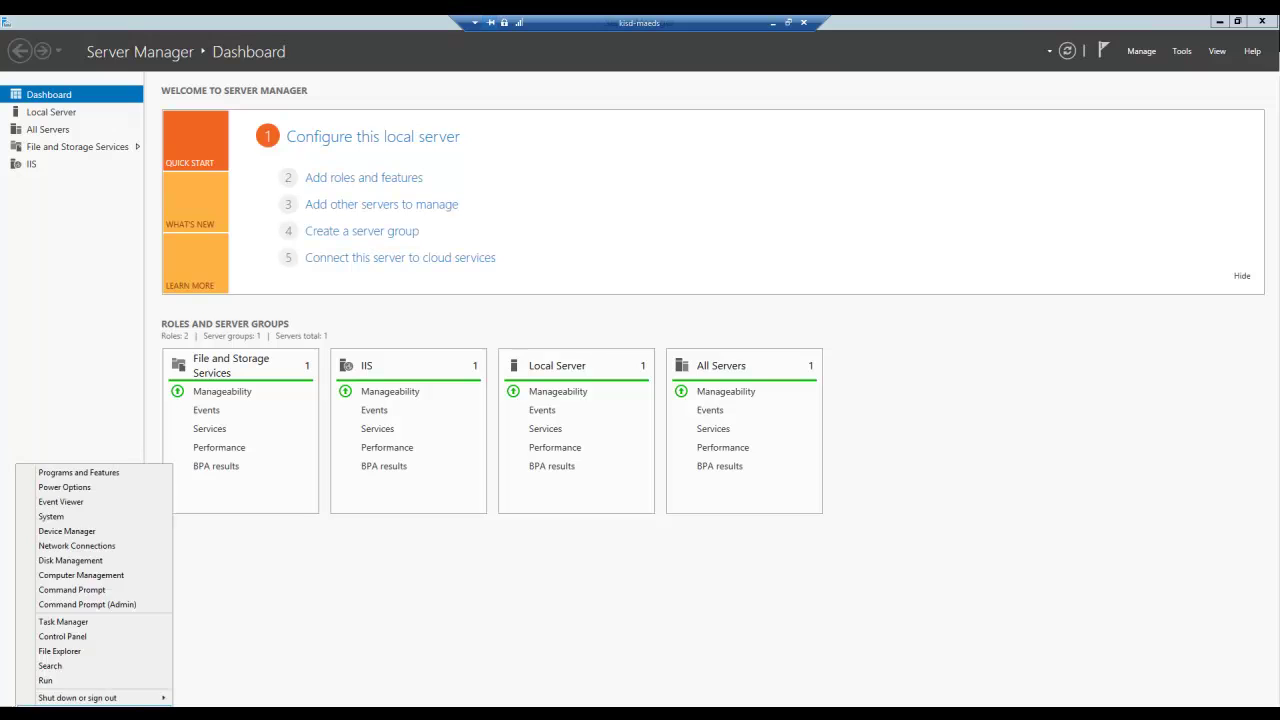
click(70, 577)
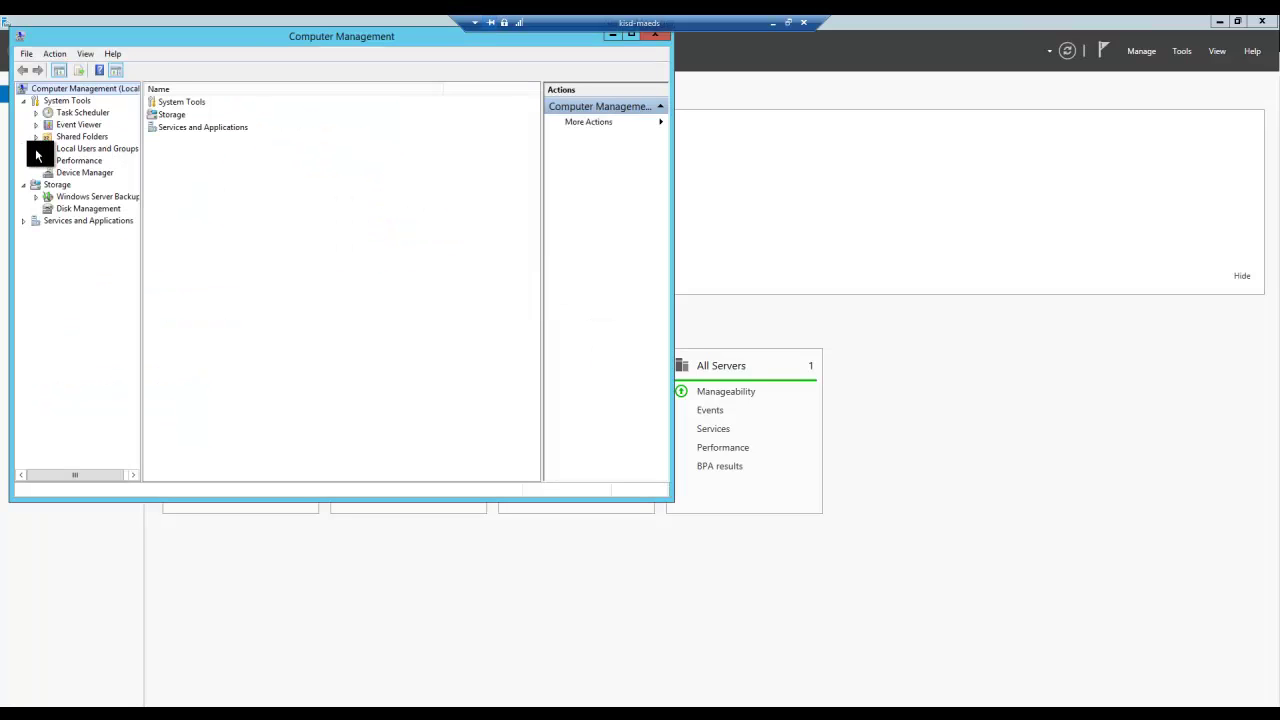
click(36, 149)
click(71, 171)
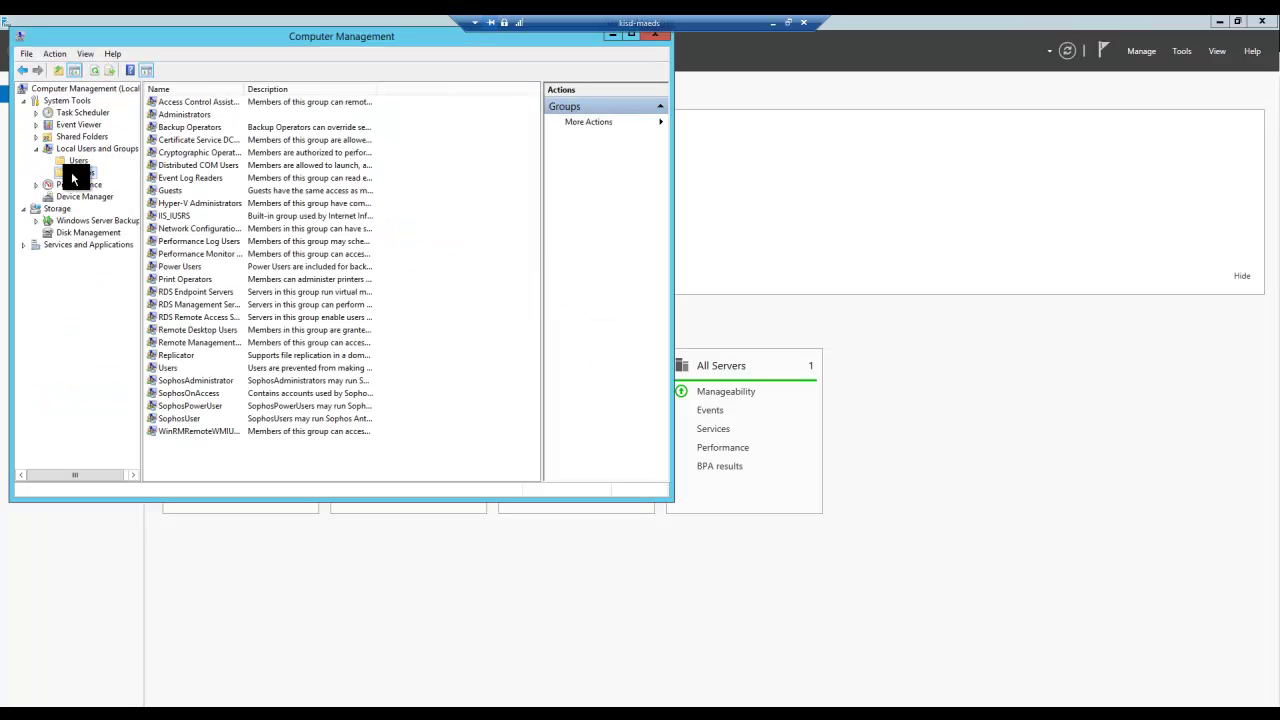
double_click(182, 114)
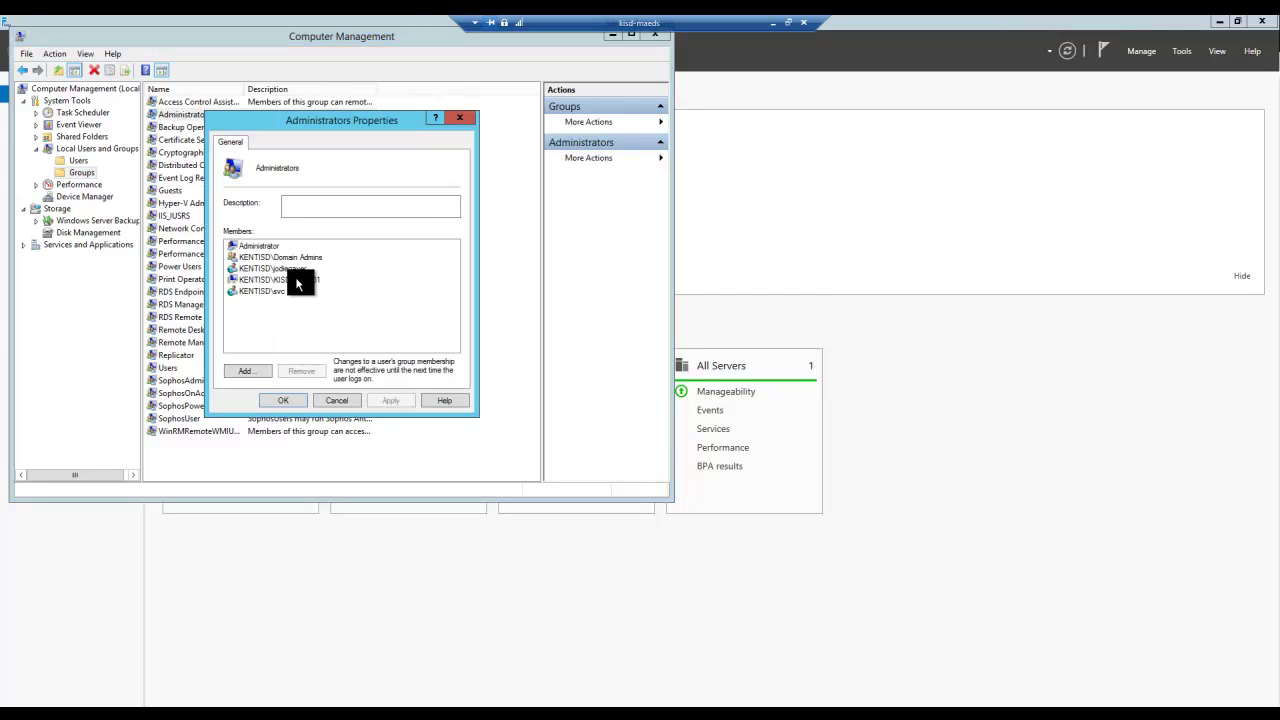
click(296, 281)
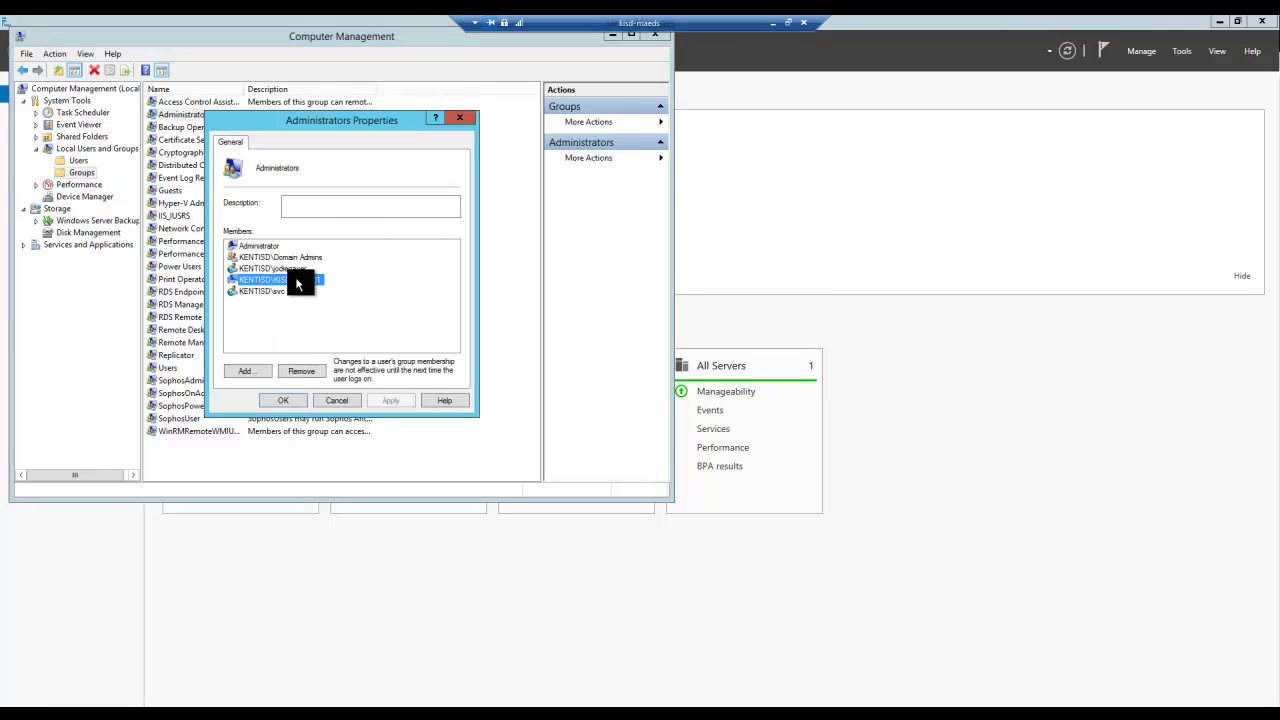
click(325, 396)
click(655, 36)
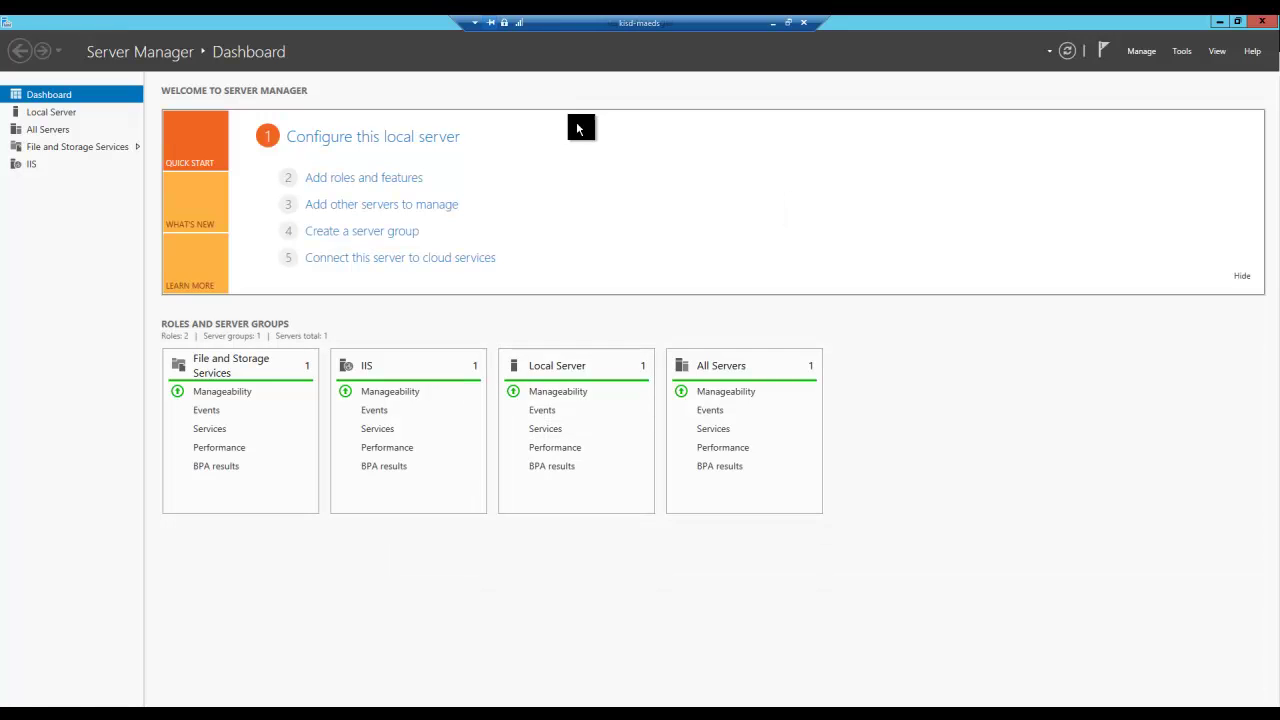
- Launch the Create Site System Server wizard from Servers and Site System Roles
click(773, 23)
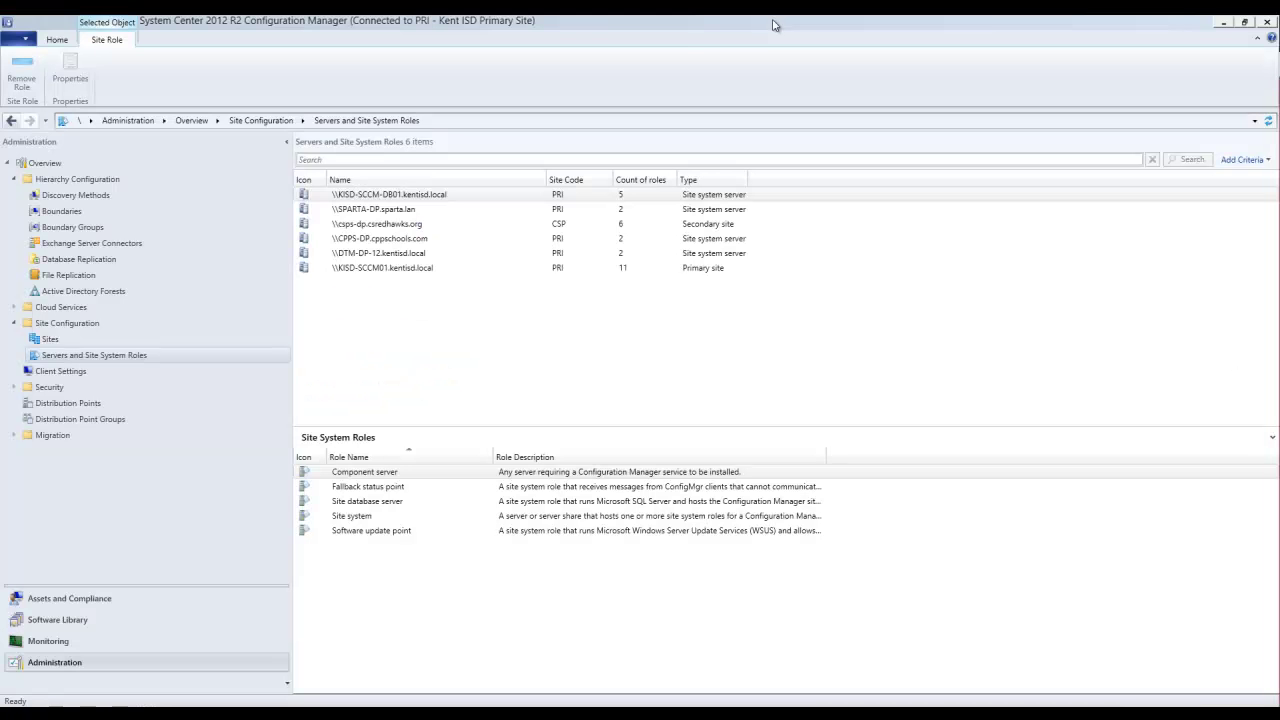
right_click(101, 358)
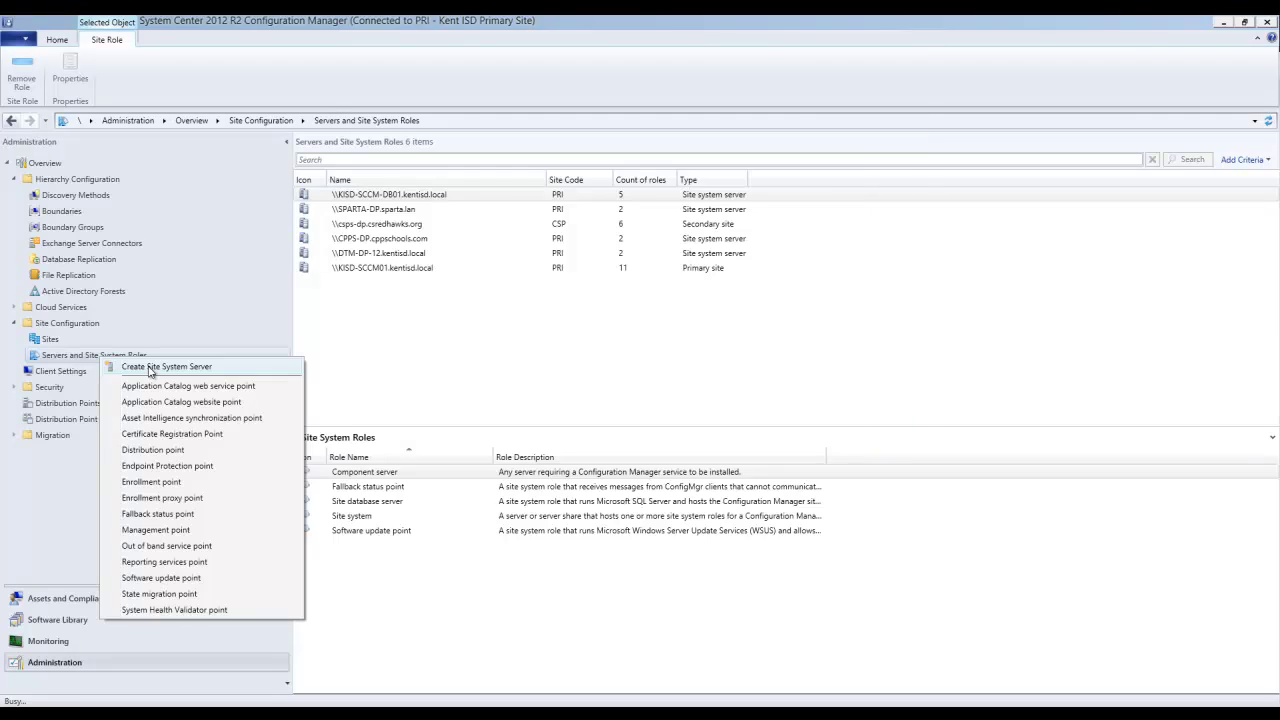
click(149, 367)
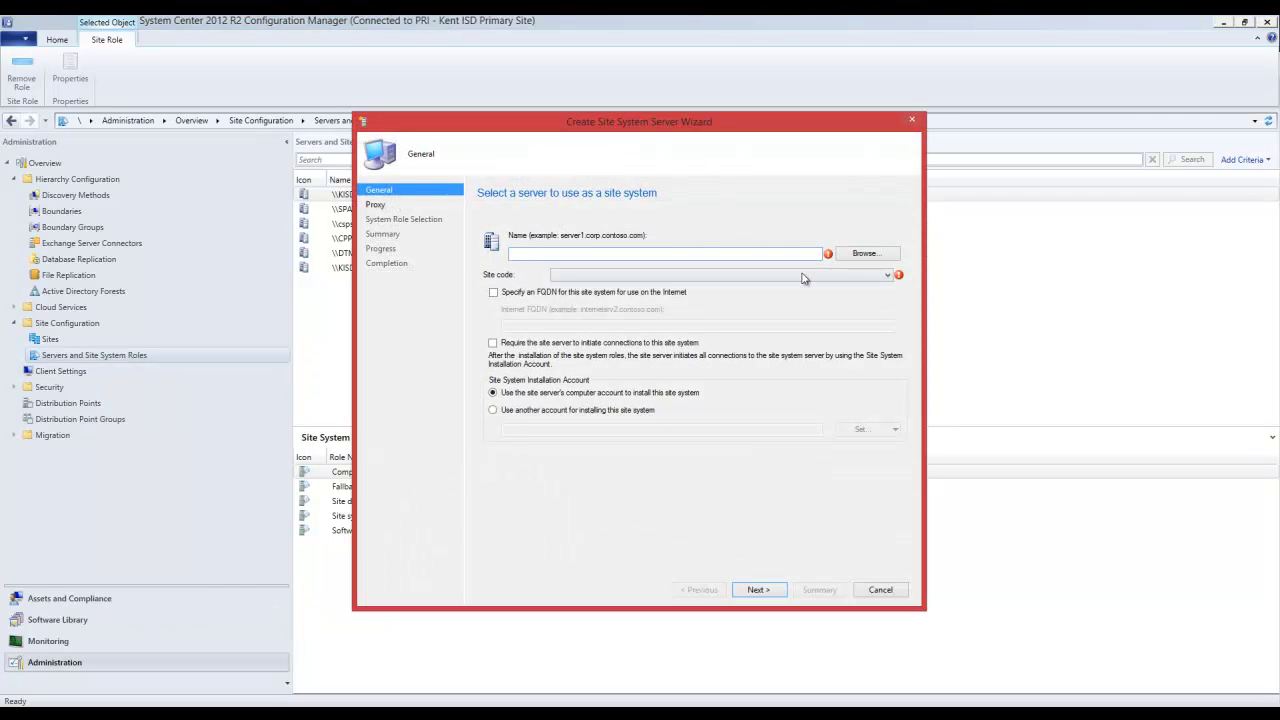
- Select computer kisd-maeds as the server and assign it to site PRI - Kent ISD Primary Site
click(866, 253)
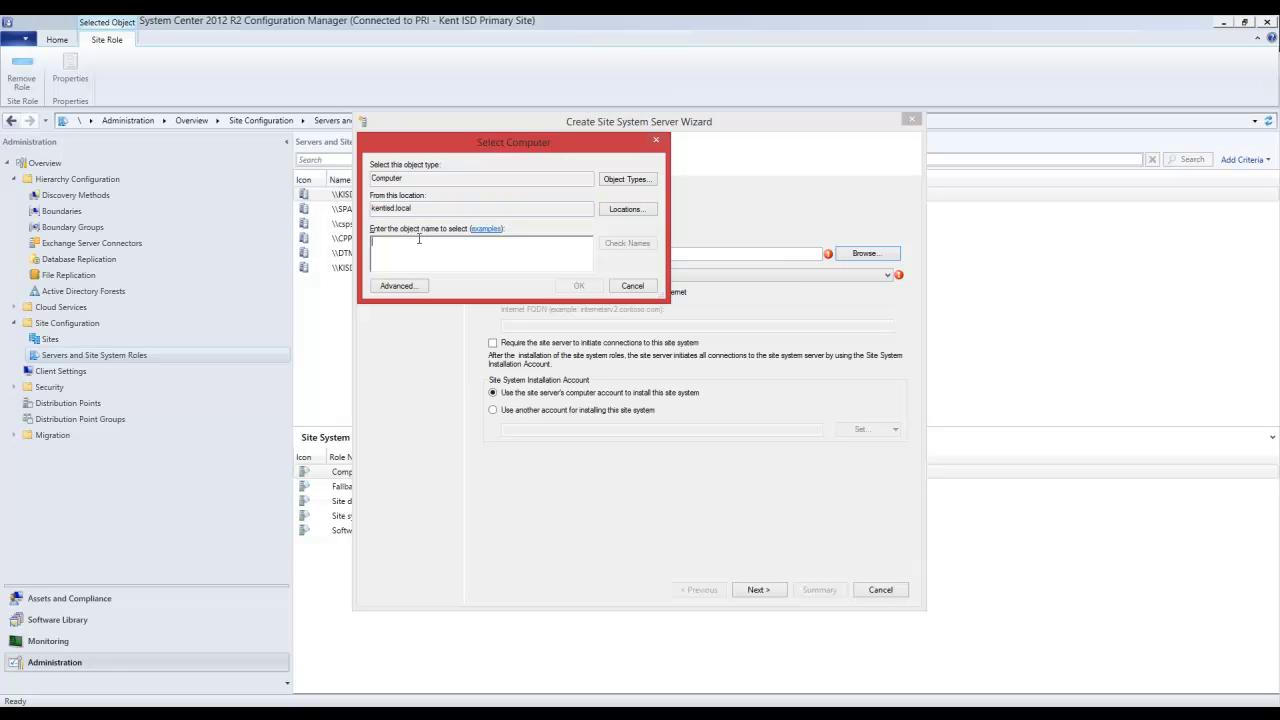
text(kisd-mae)
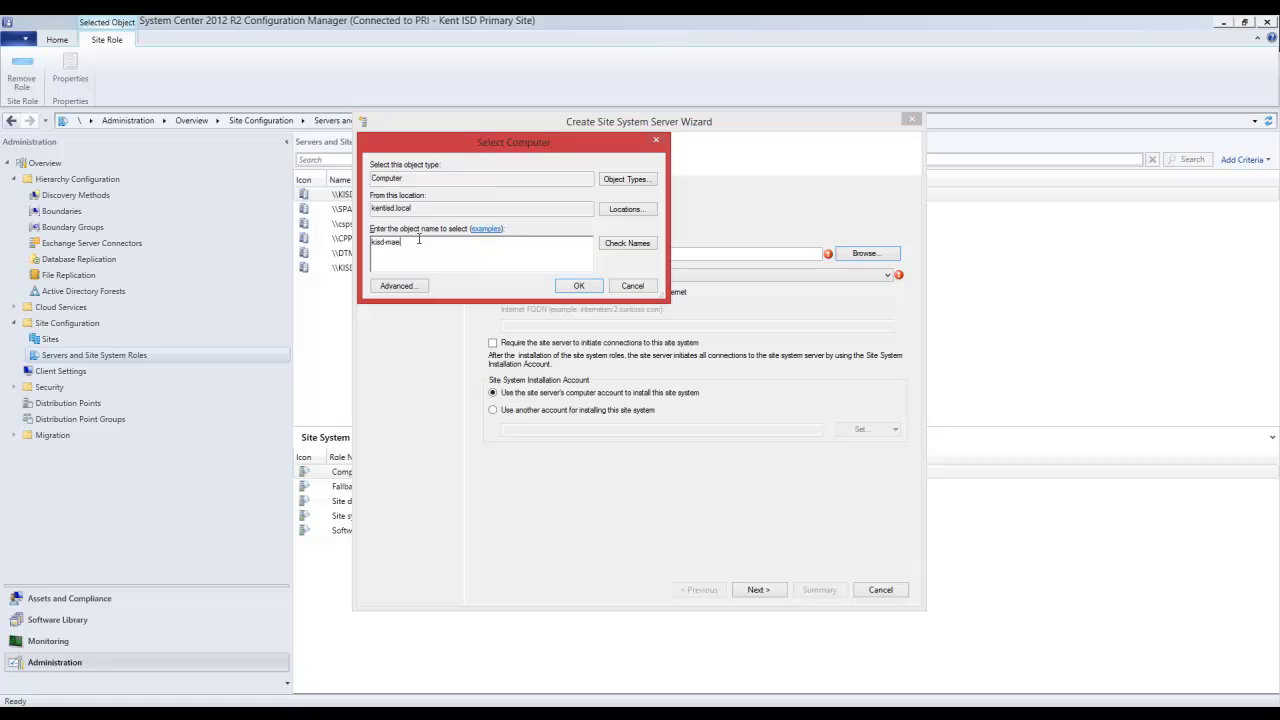
text(ds)
click(640, 244)
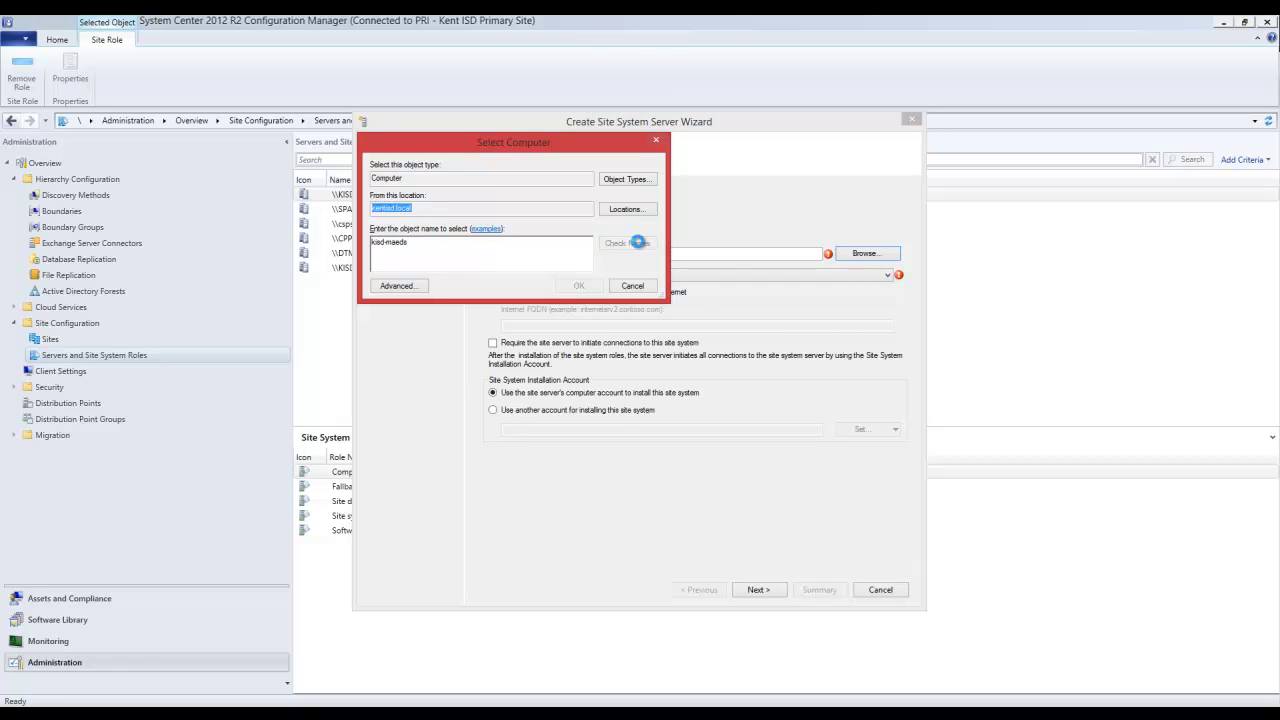
click(580, 286)
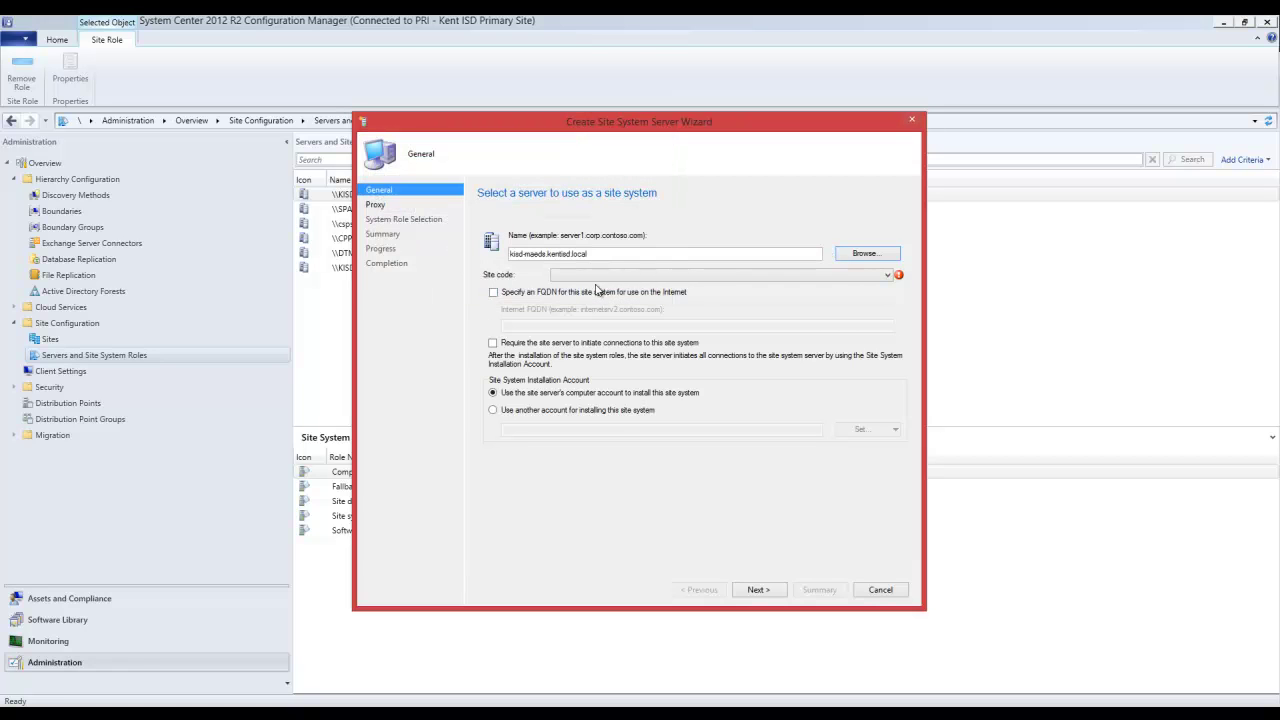
click(620, 275)
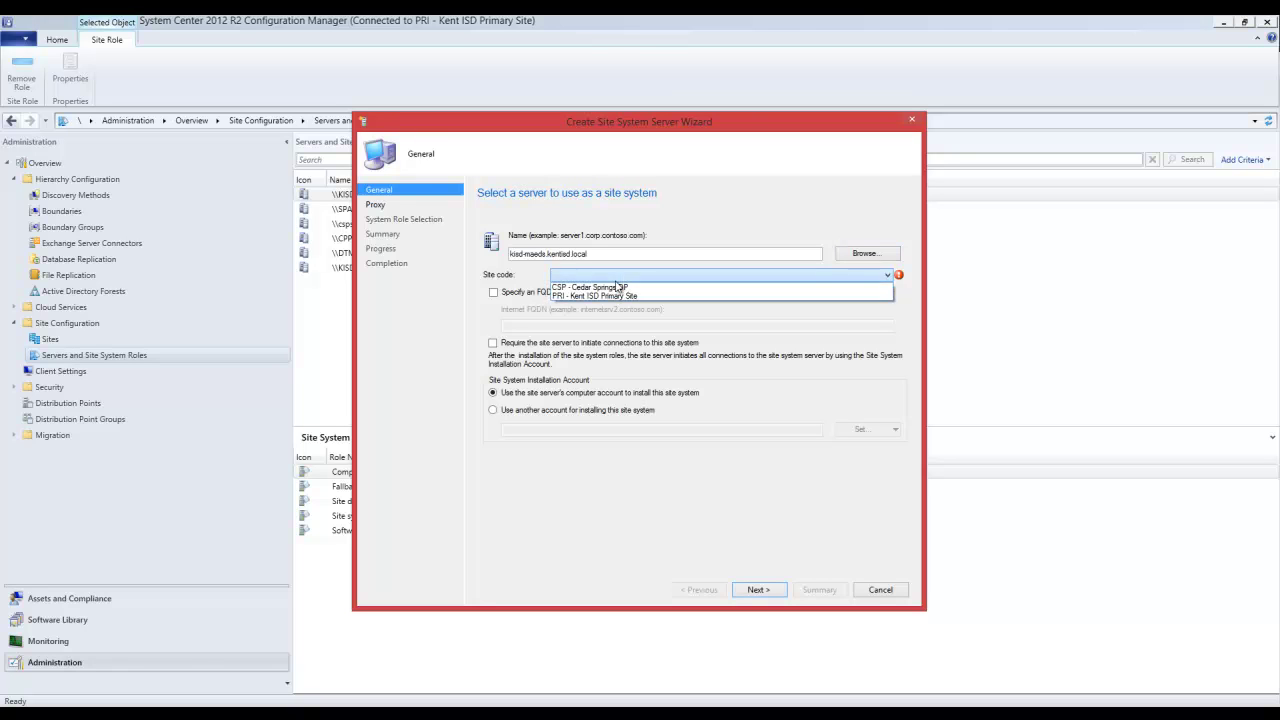
click(613, 297)
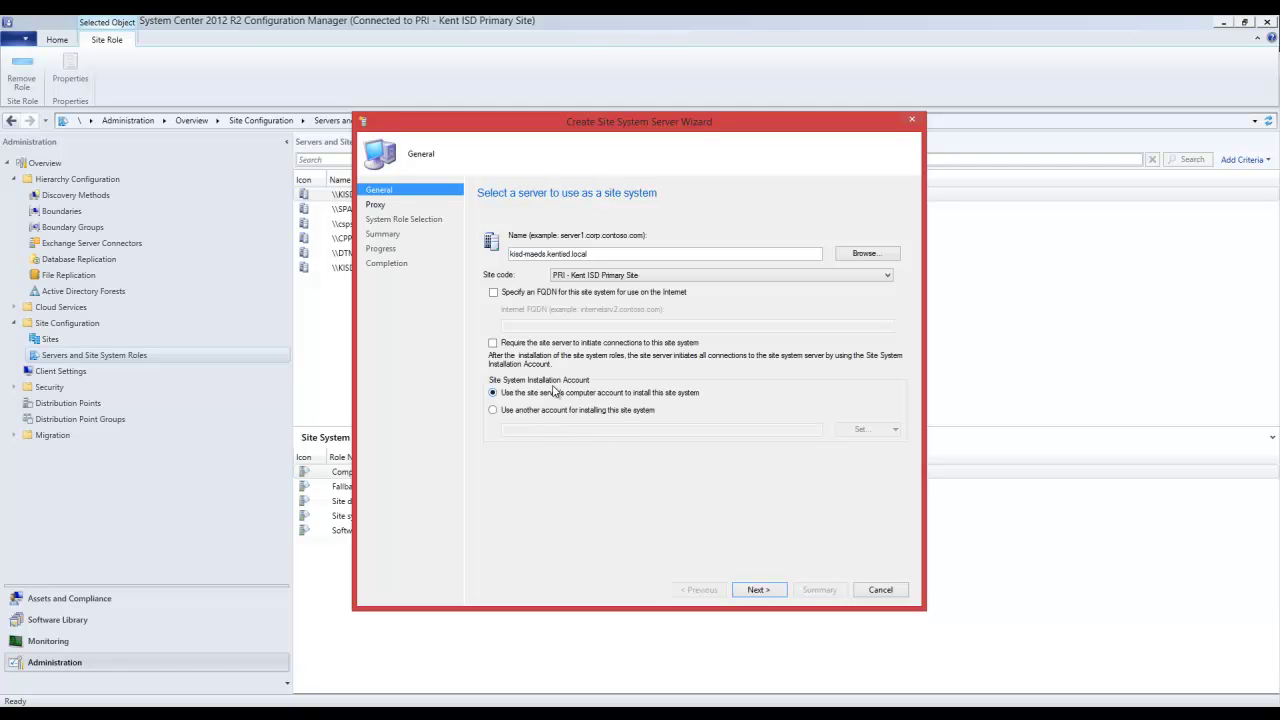
- Skip the proxy settings and add the Distribution point role
click(757, 591)
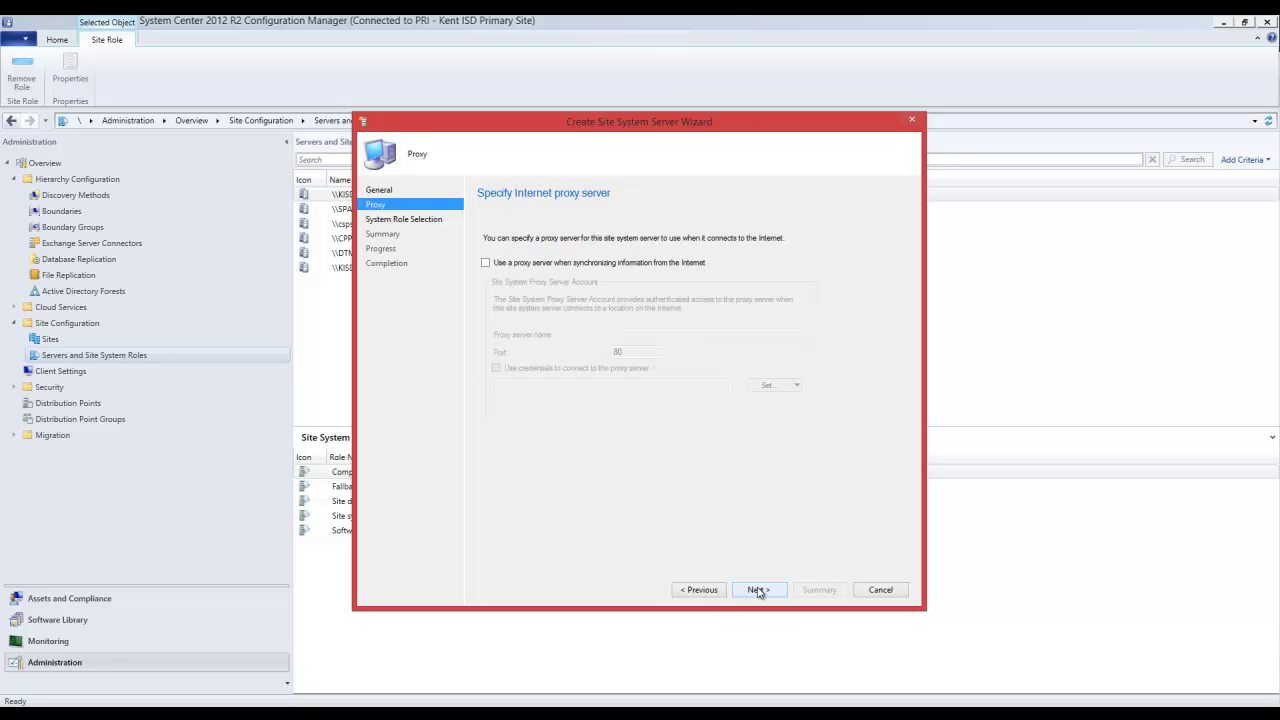
click(758, 591)
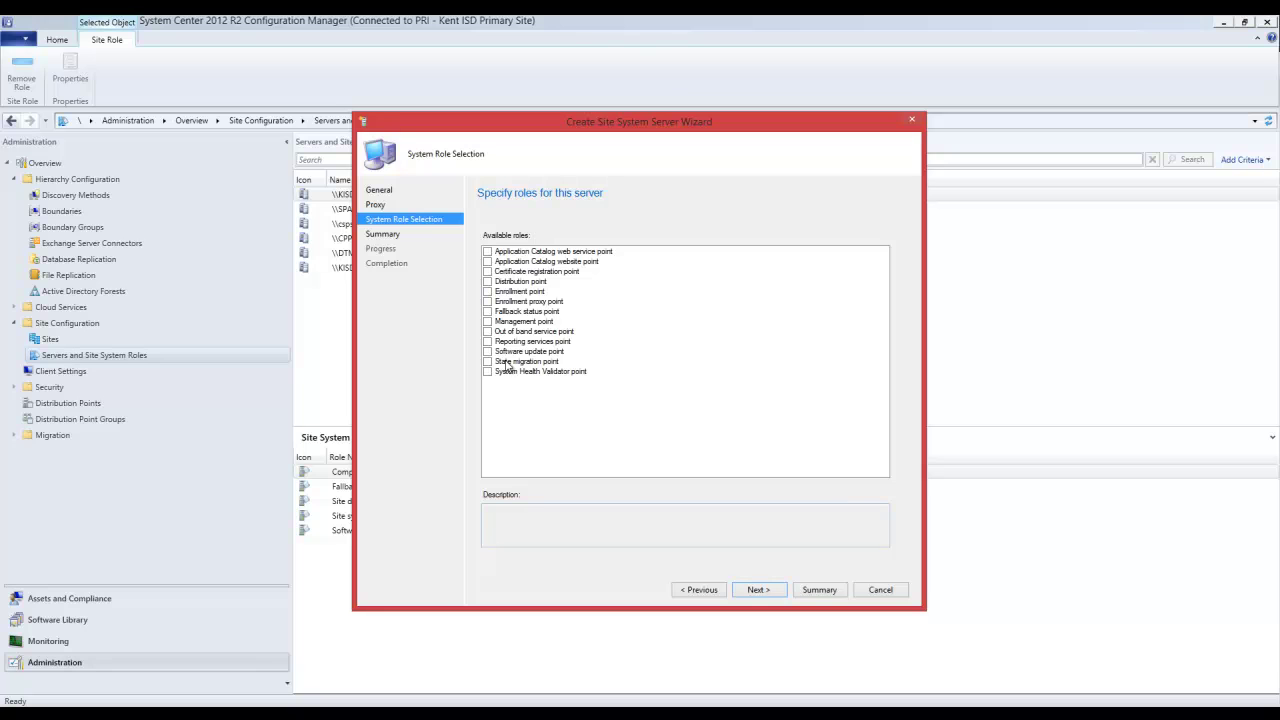
click(487, 282)
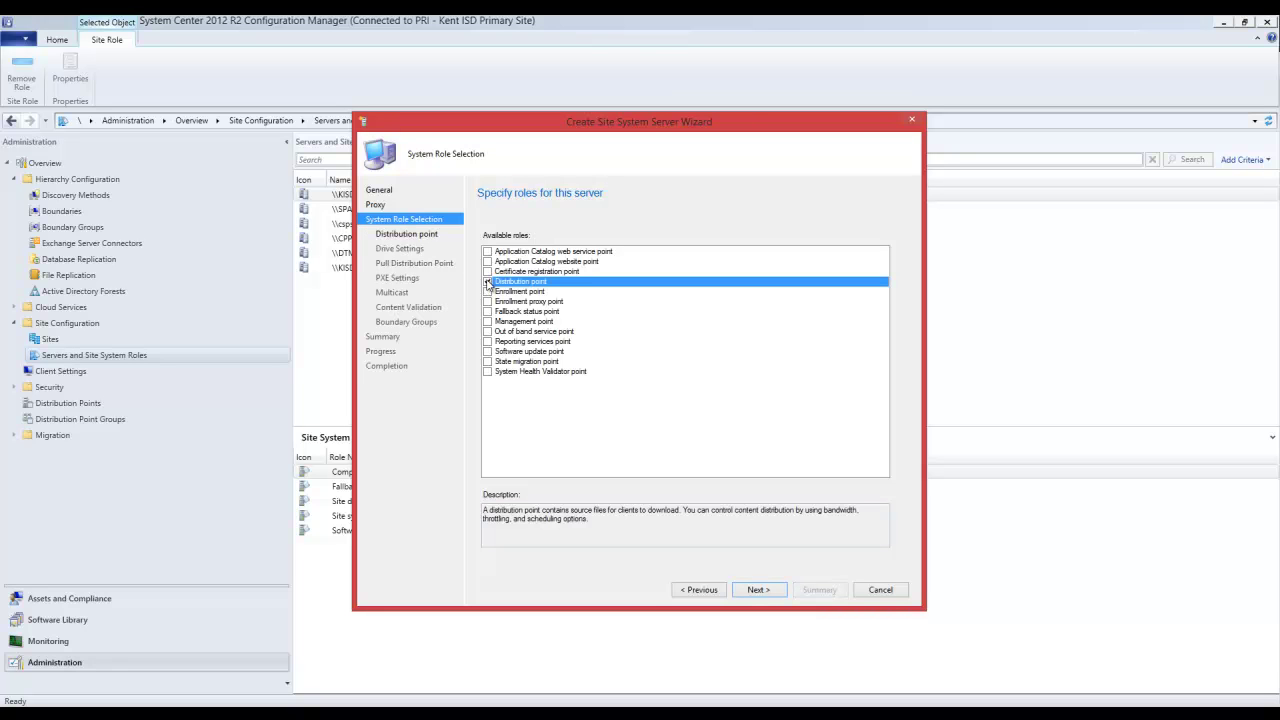
click(758, 591)
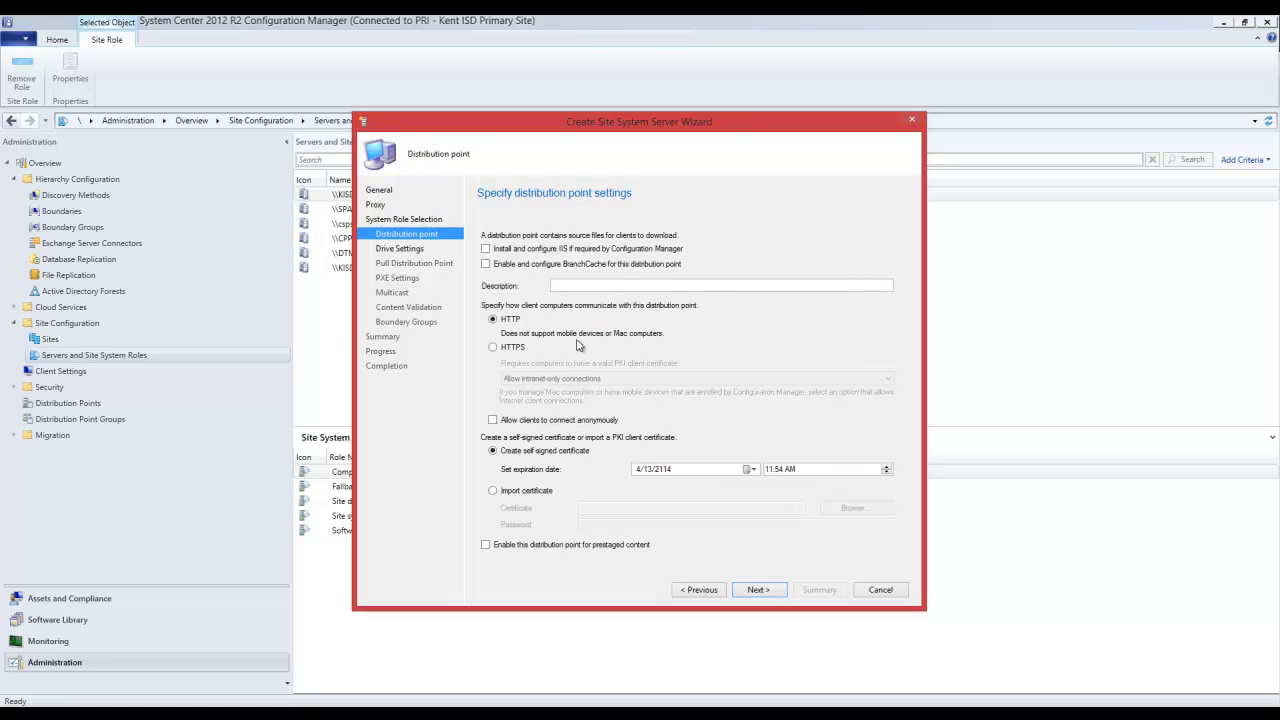
- Allow IIS to be installed if required and keep the content library location Automatic
click(486, 250)
click(757, 591)
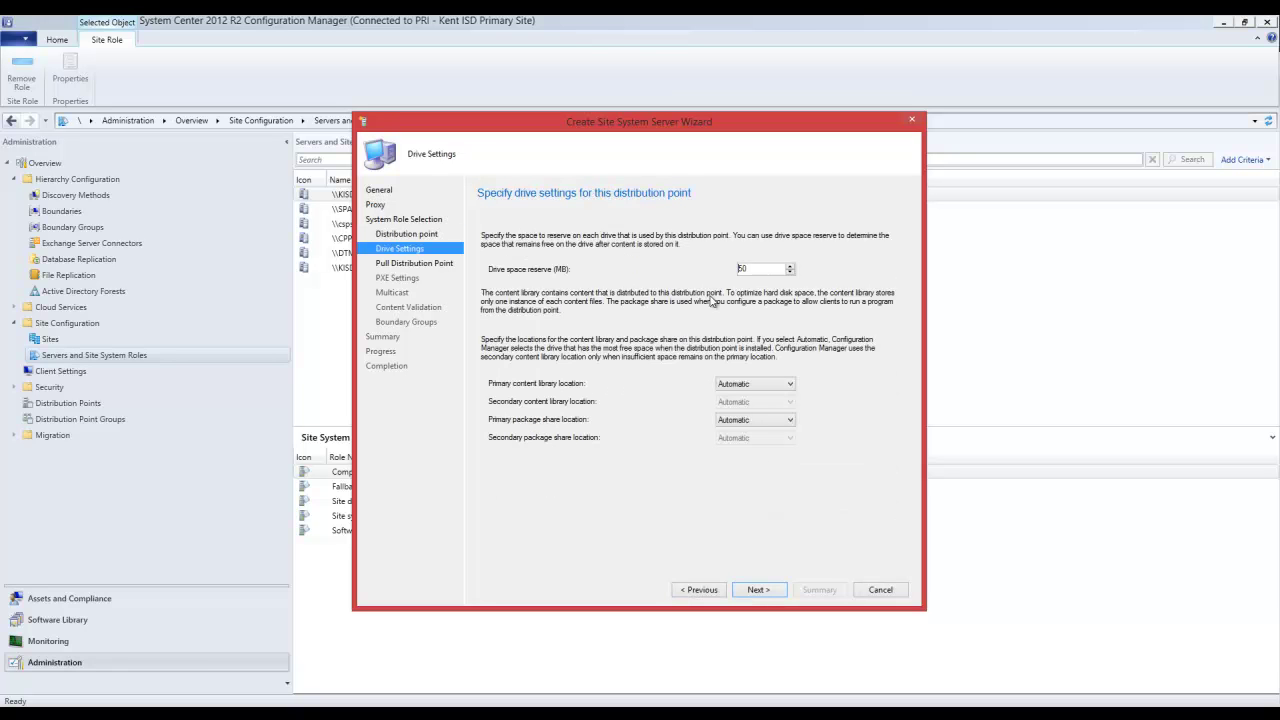
click(787, 385)
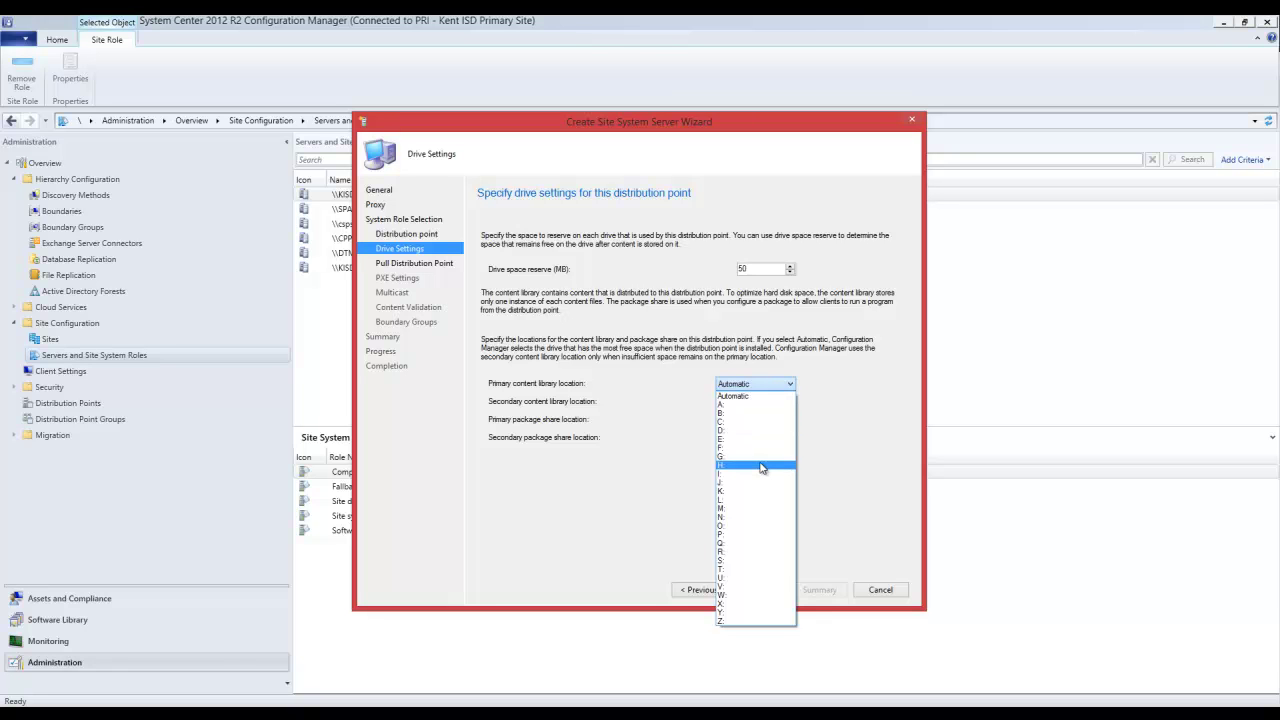
click(676, 391)
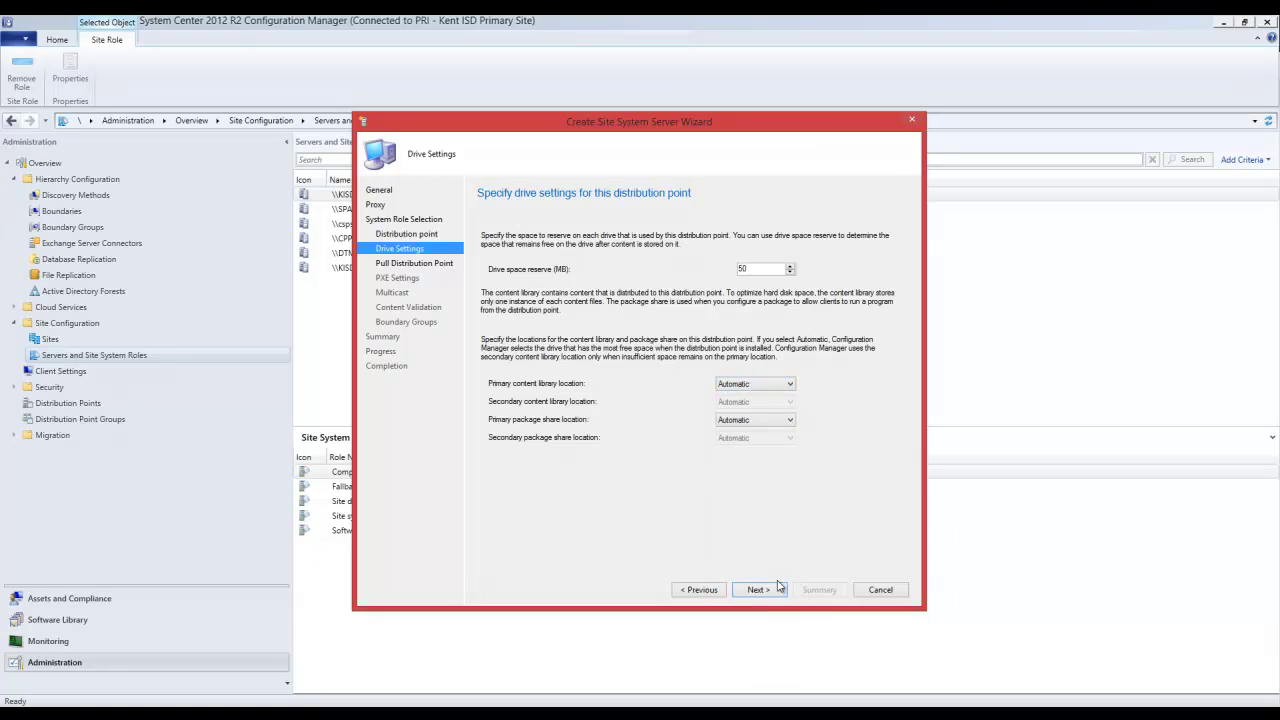
click(757, 590)
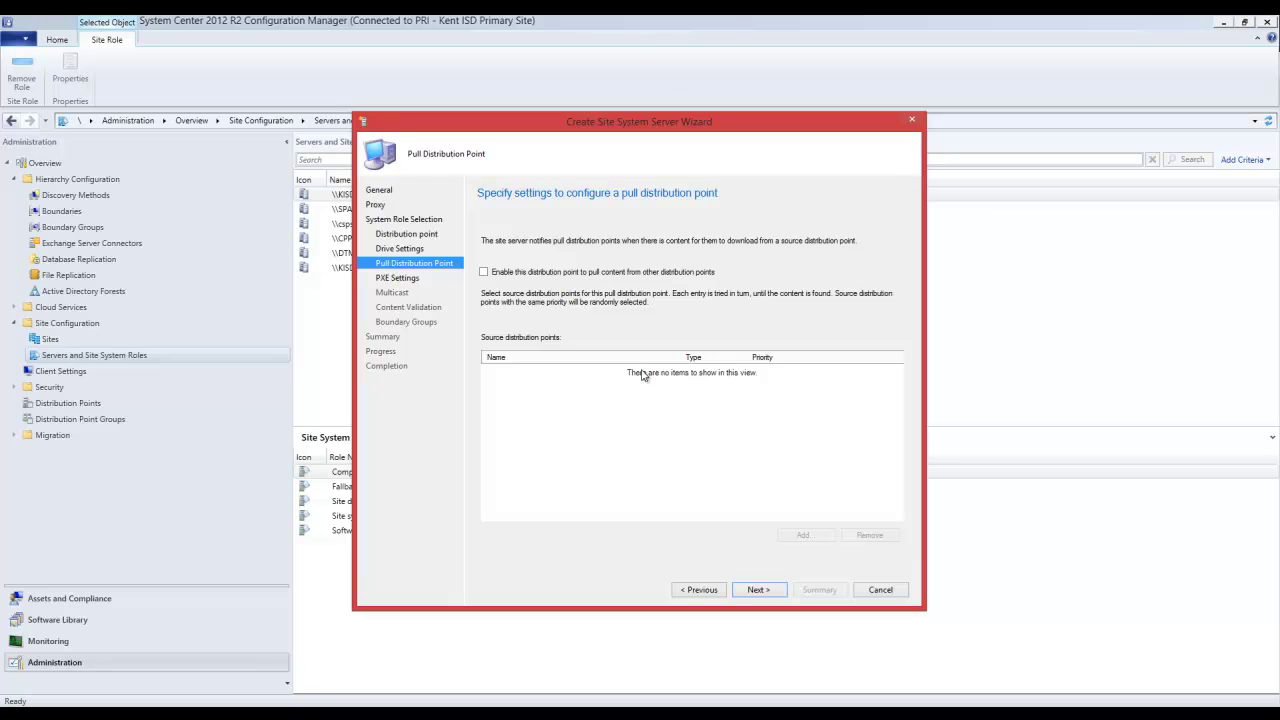
- Enable PXE support, let the distribution point answer PXE requests, and support unknown computers
click(757, 590)
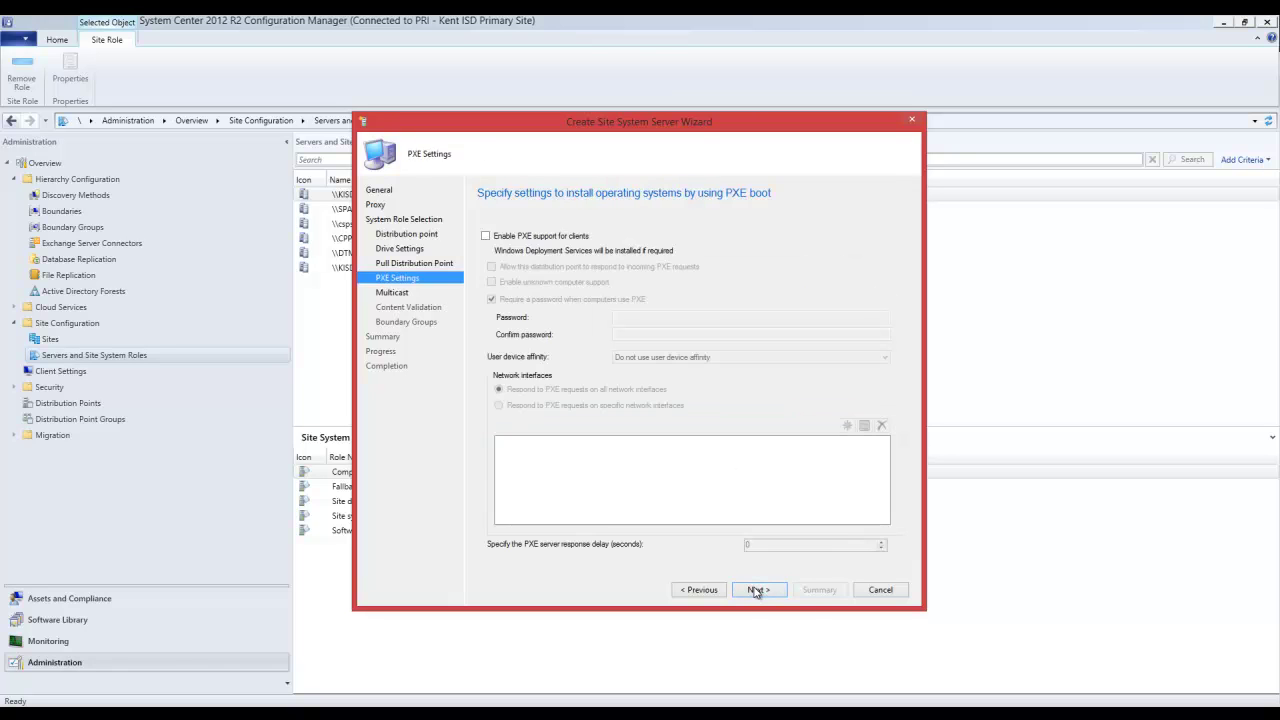
click(487, 237)
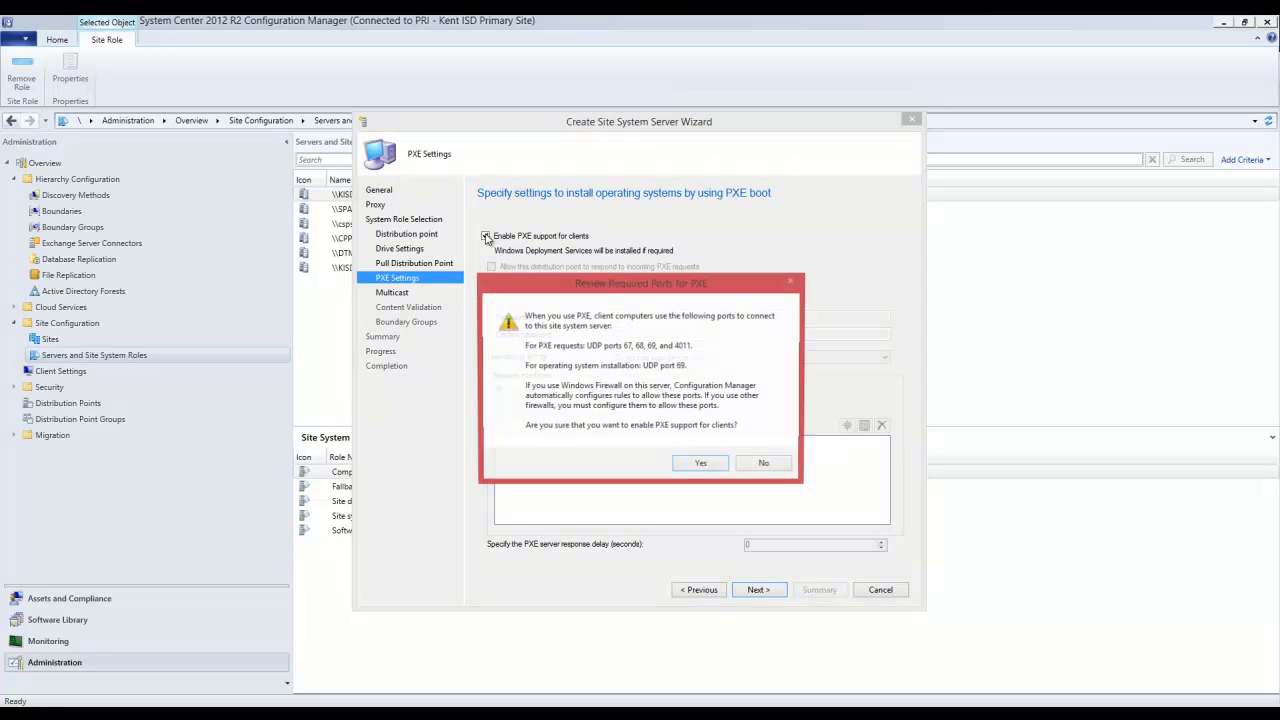
click(692, 463)
click(491, 266)
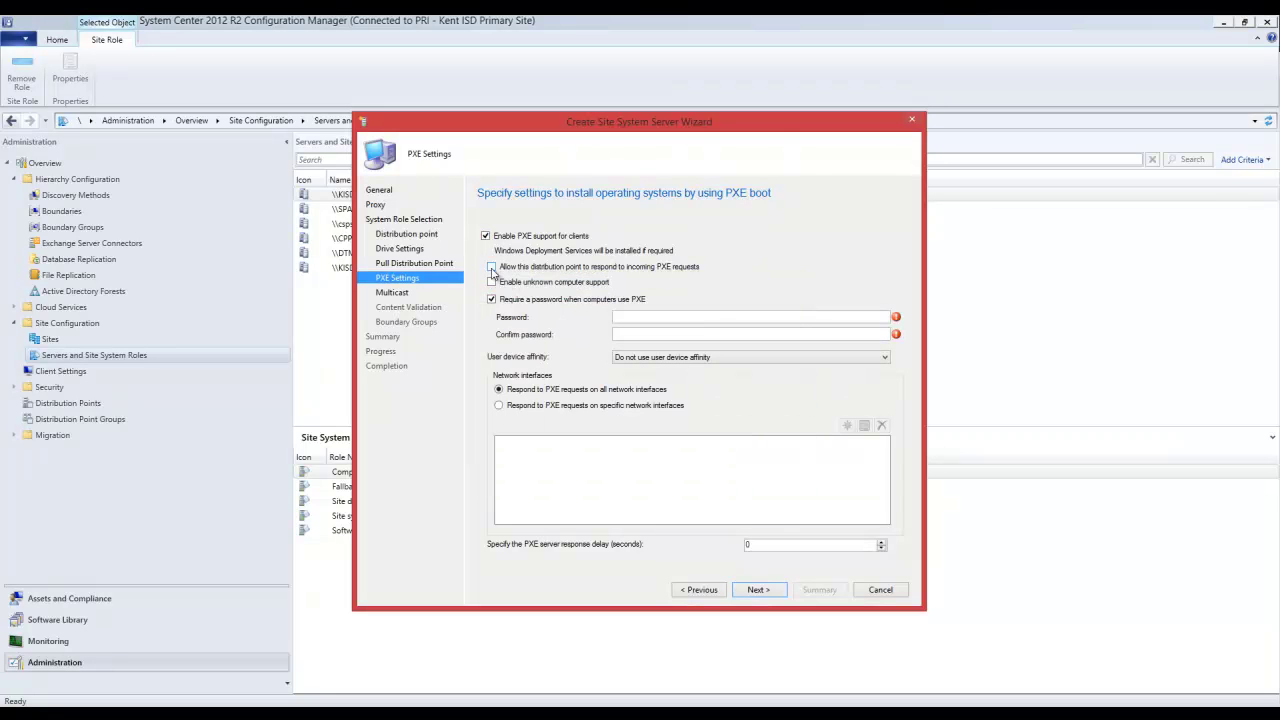
click(491, 282)
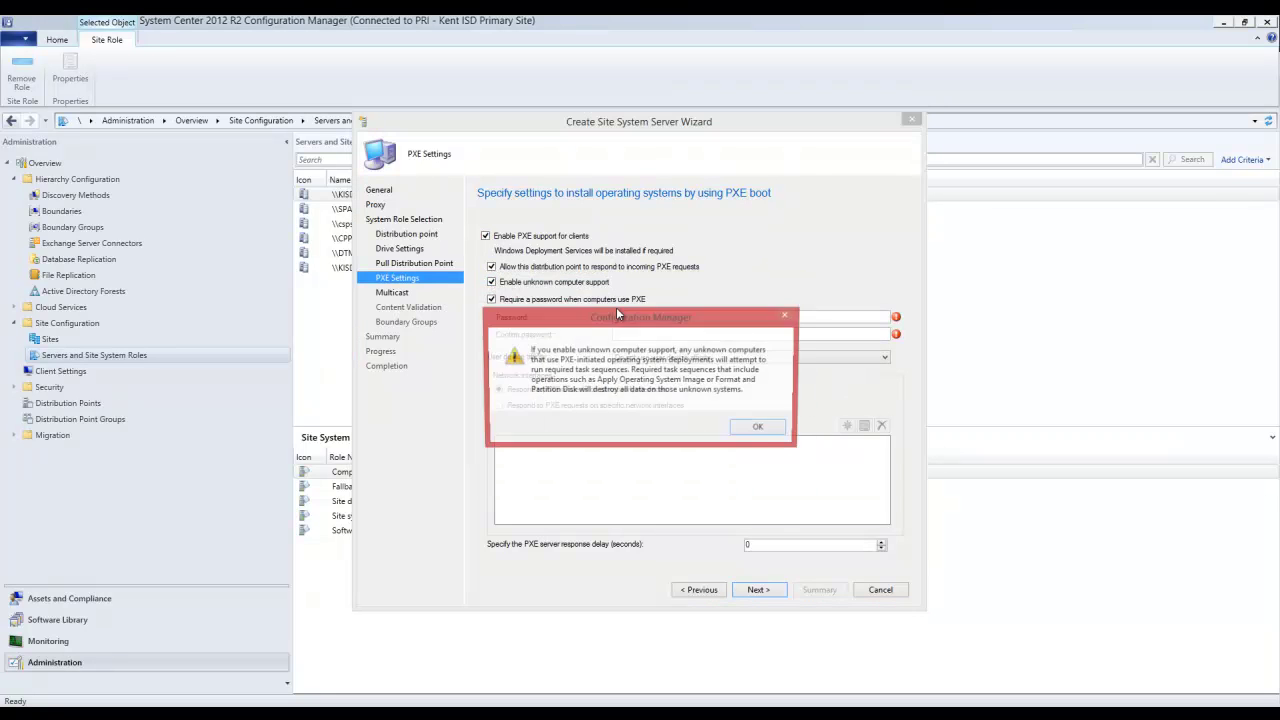
click(745, 428)
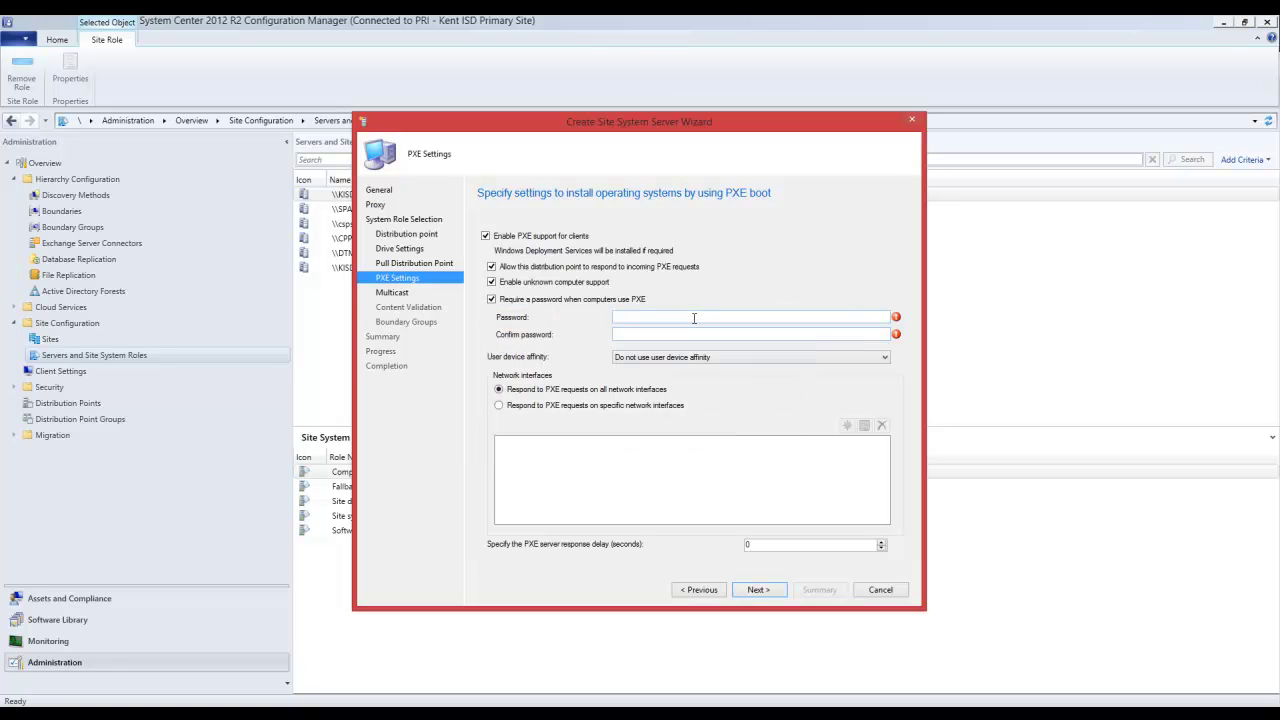
- Enter the PXE password and set the PXE response delay to 7 seconds
click(694, 318)
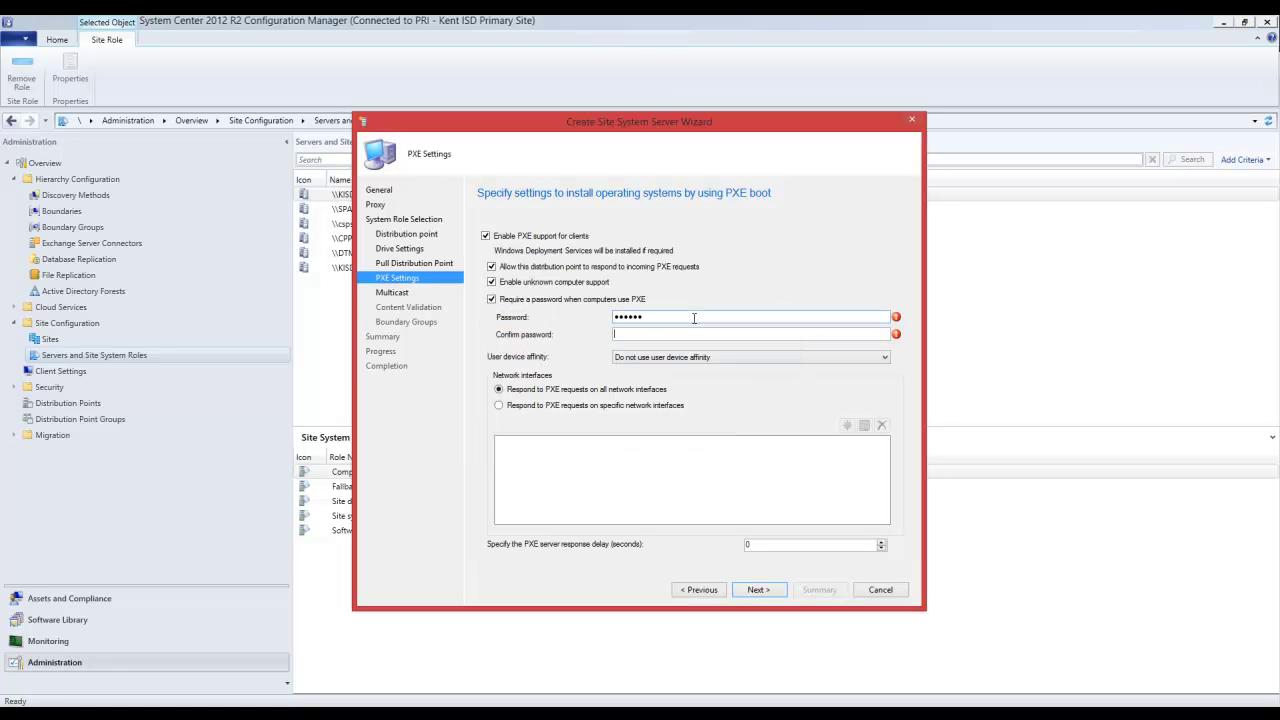
text(••••••)
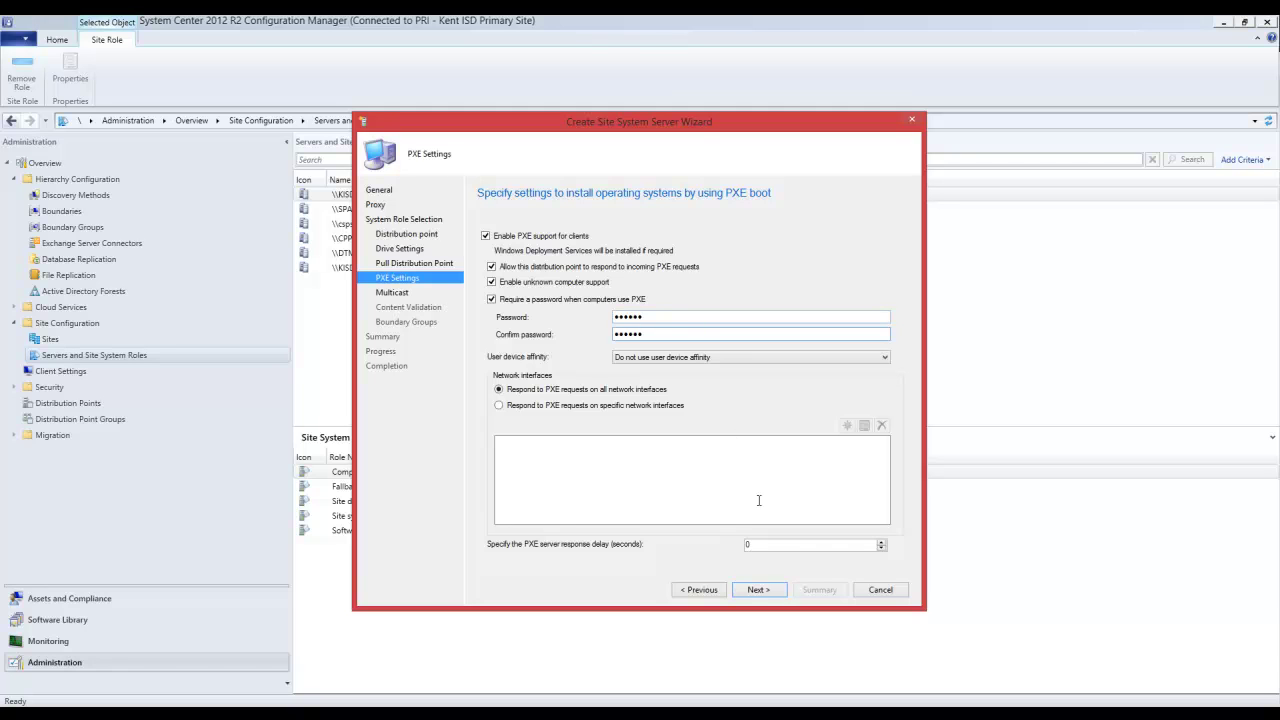
double_click(752, 545)
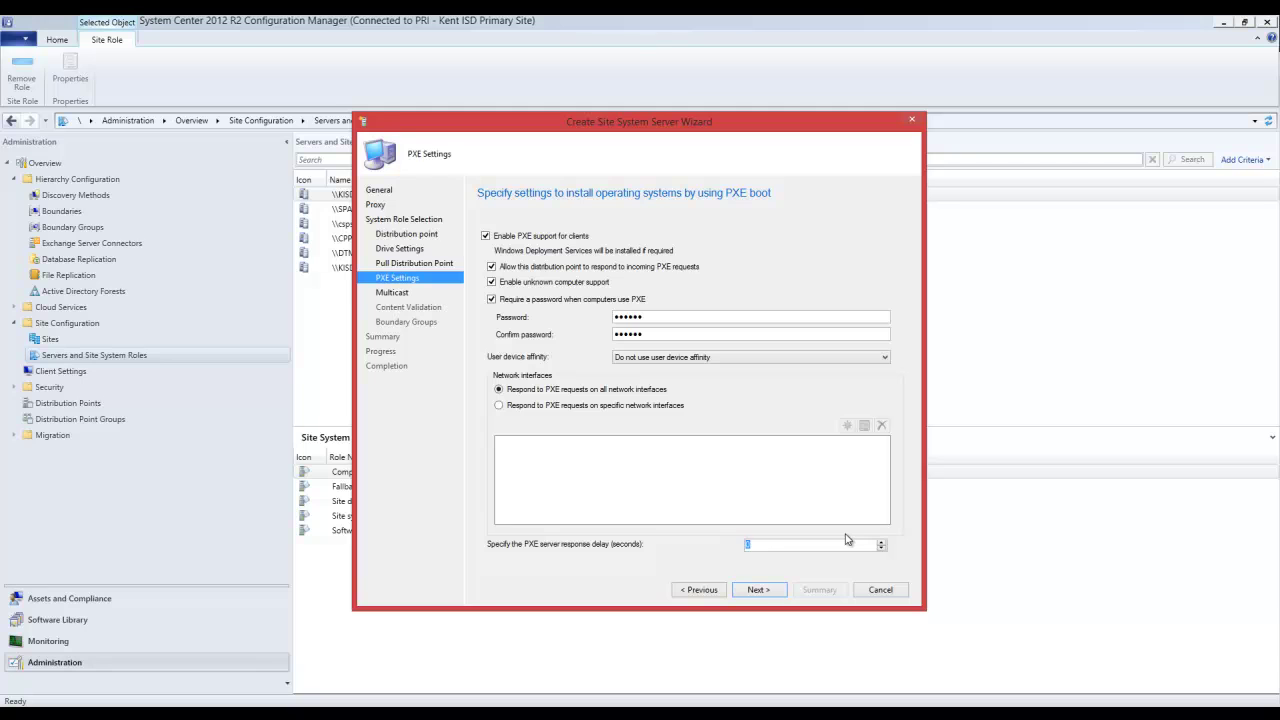
text(7)
click(757, 590)
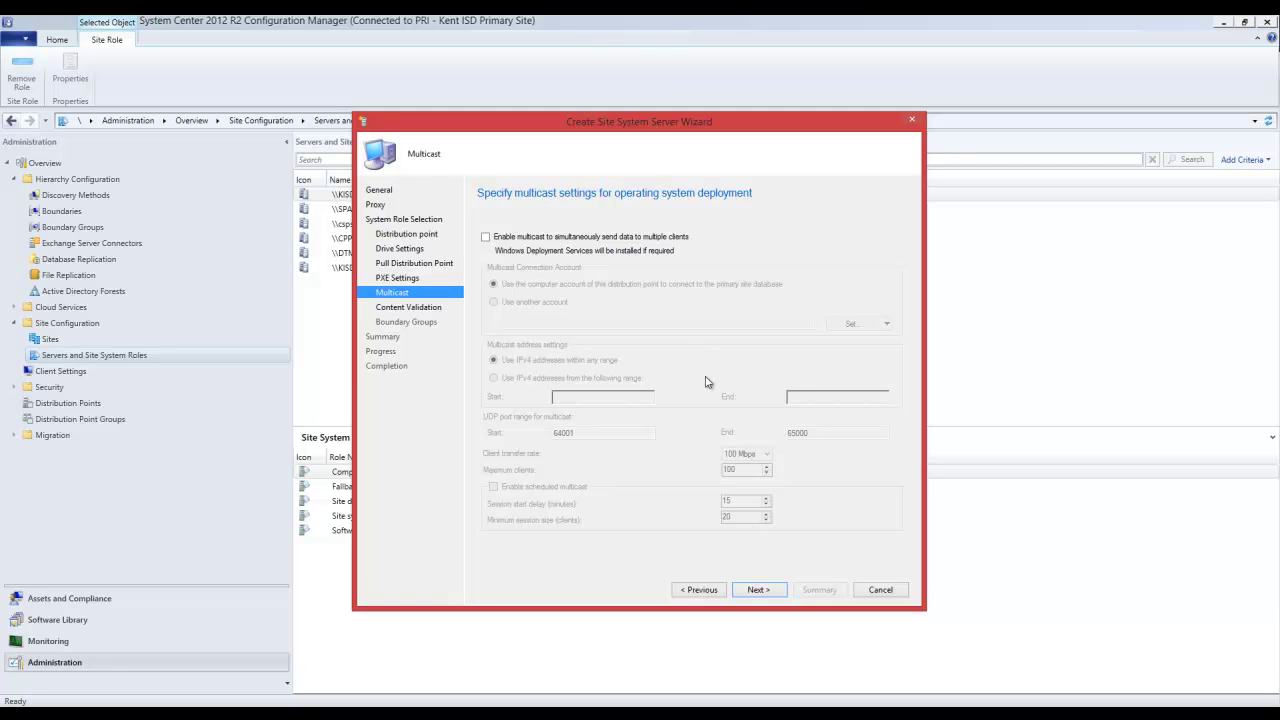
- Skip multicast and content validation, then add the Kent ISD boundary group
click(755, 590)
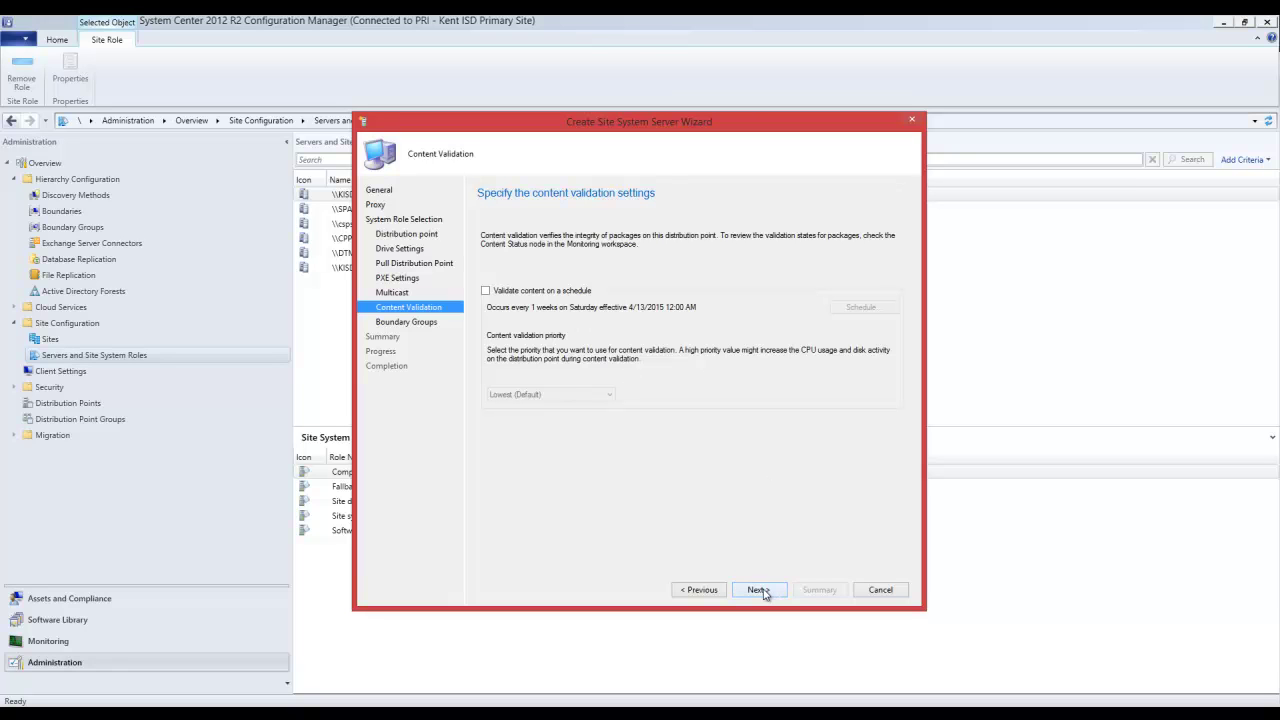
click(758, 590)
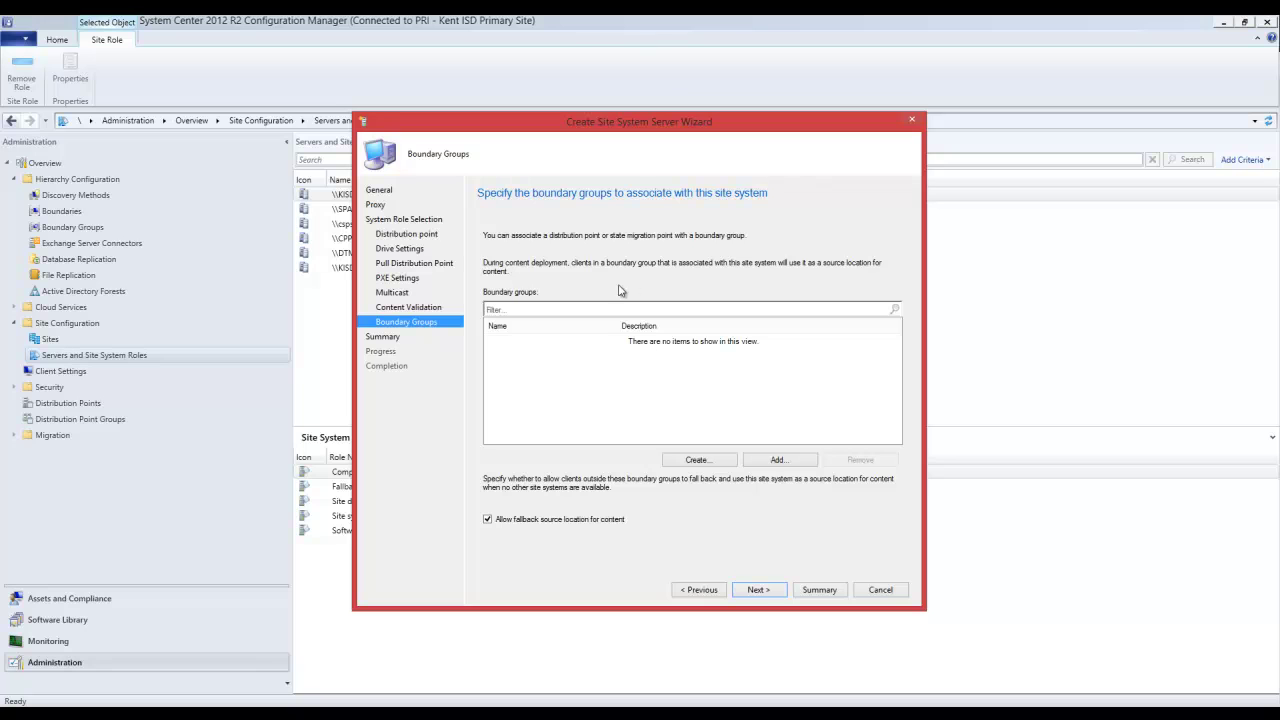
click(775, 460)
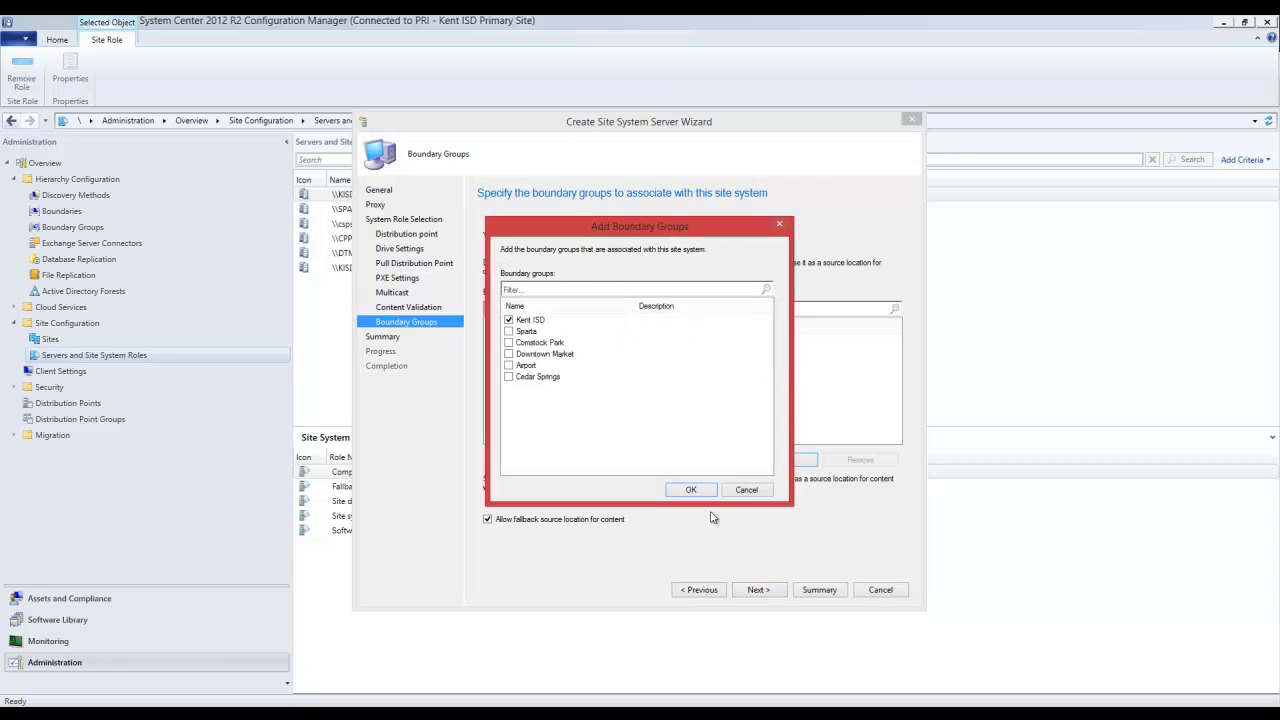
click(690, 490)
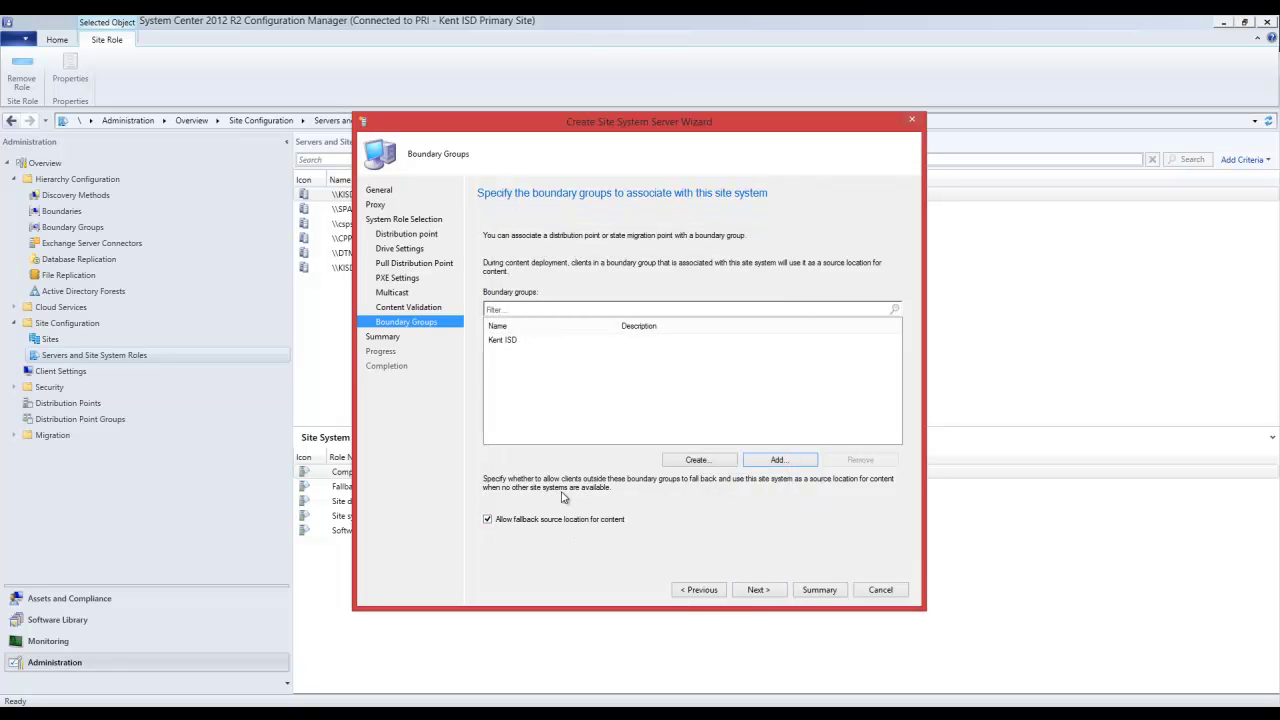
click(760, 591)
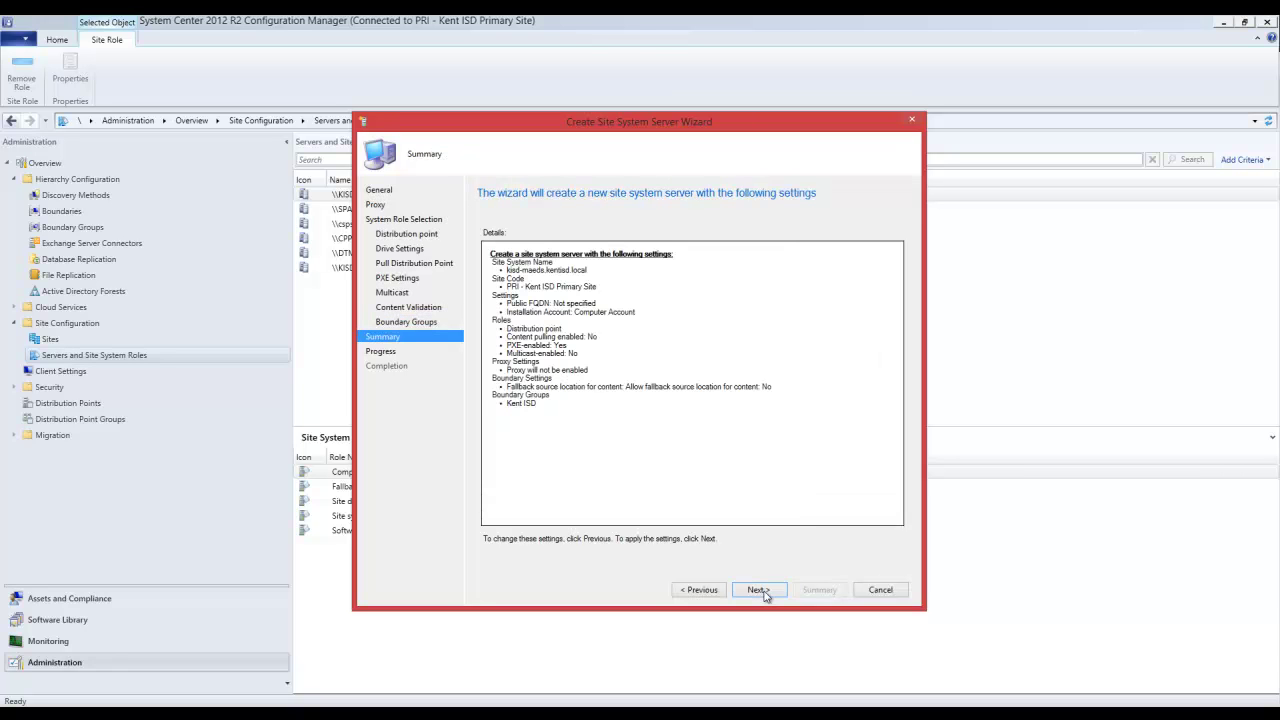
- Apply the summary settings to create kisd-maeds.kentisd.local, then close the finished wizard
click(759, 590)
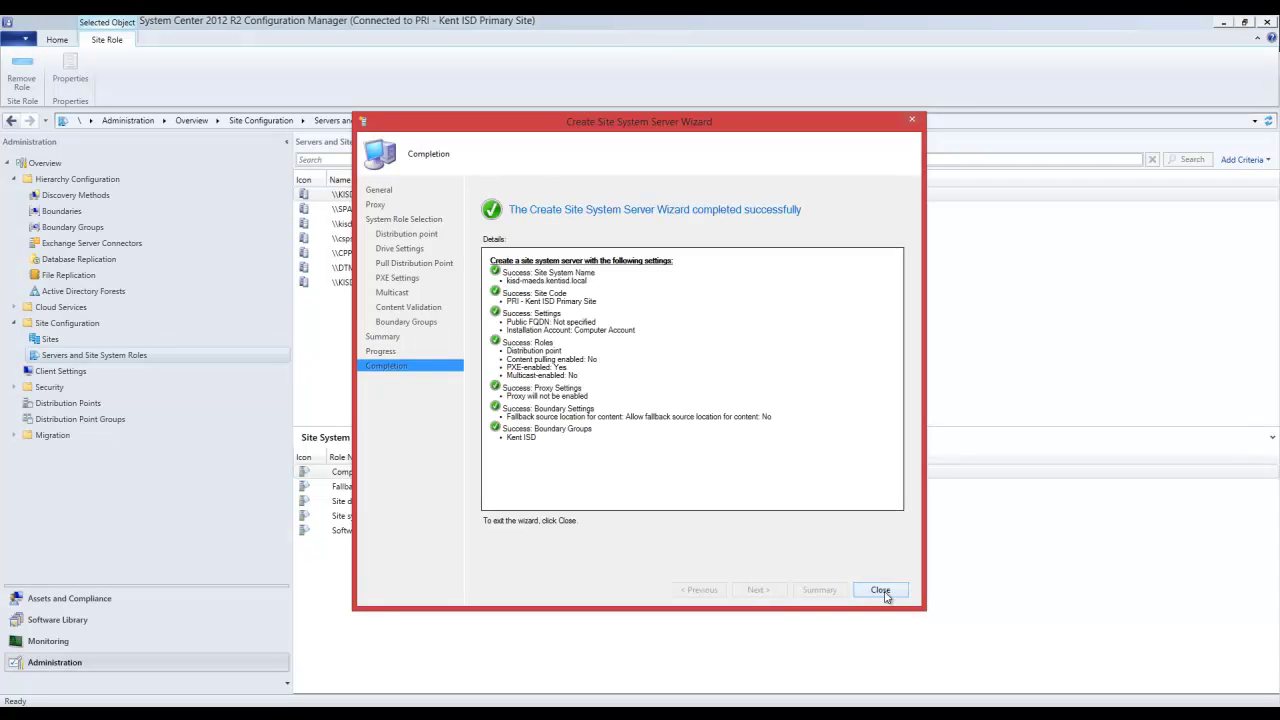
click(880, 591)
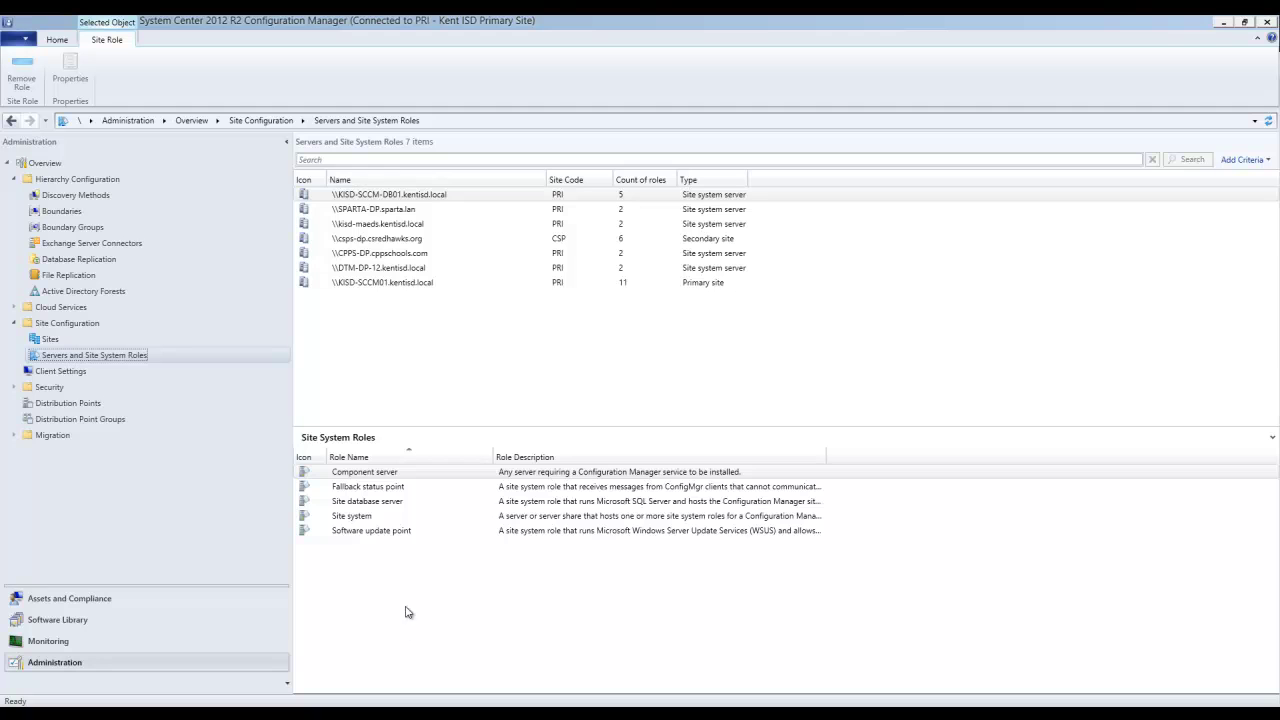
- In Monitoring, open Distribution Point Configuration Status and select the KISD-MAEDS row
click(68, 641)
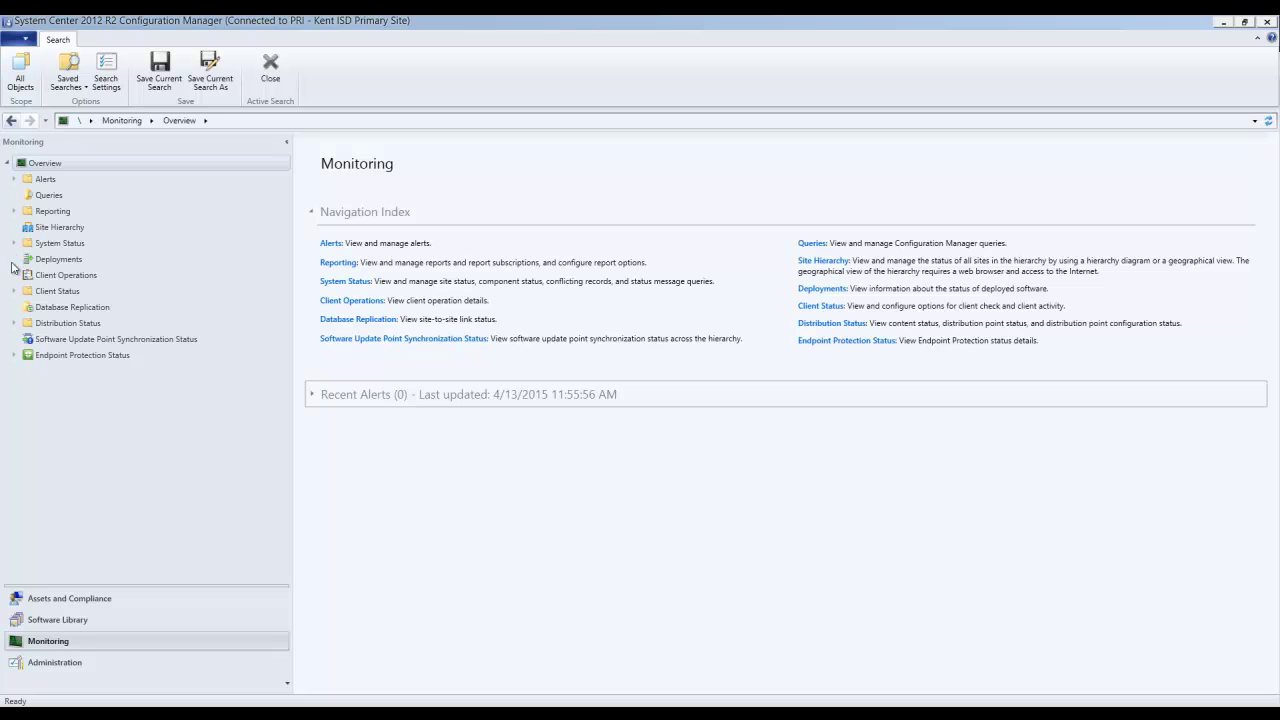
click(13, 323)
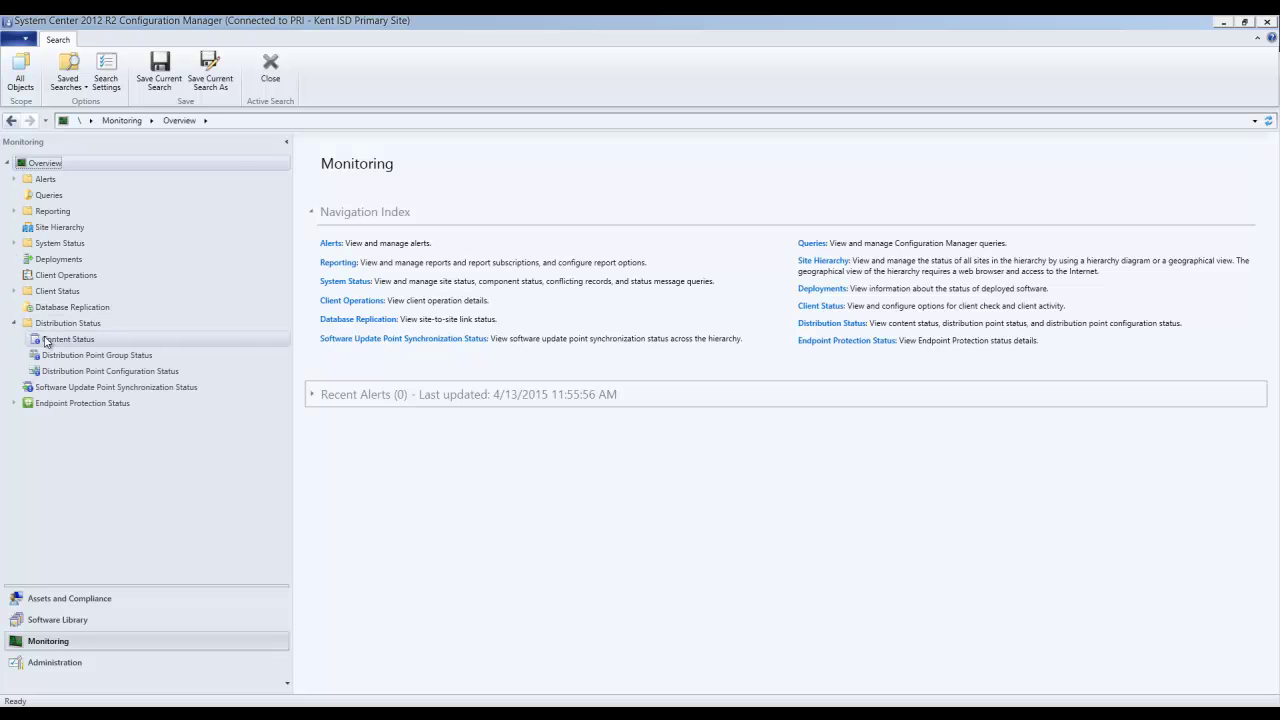
click(88, 371)
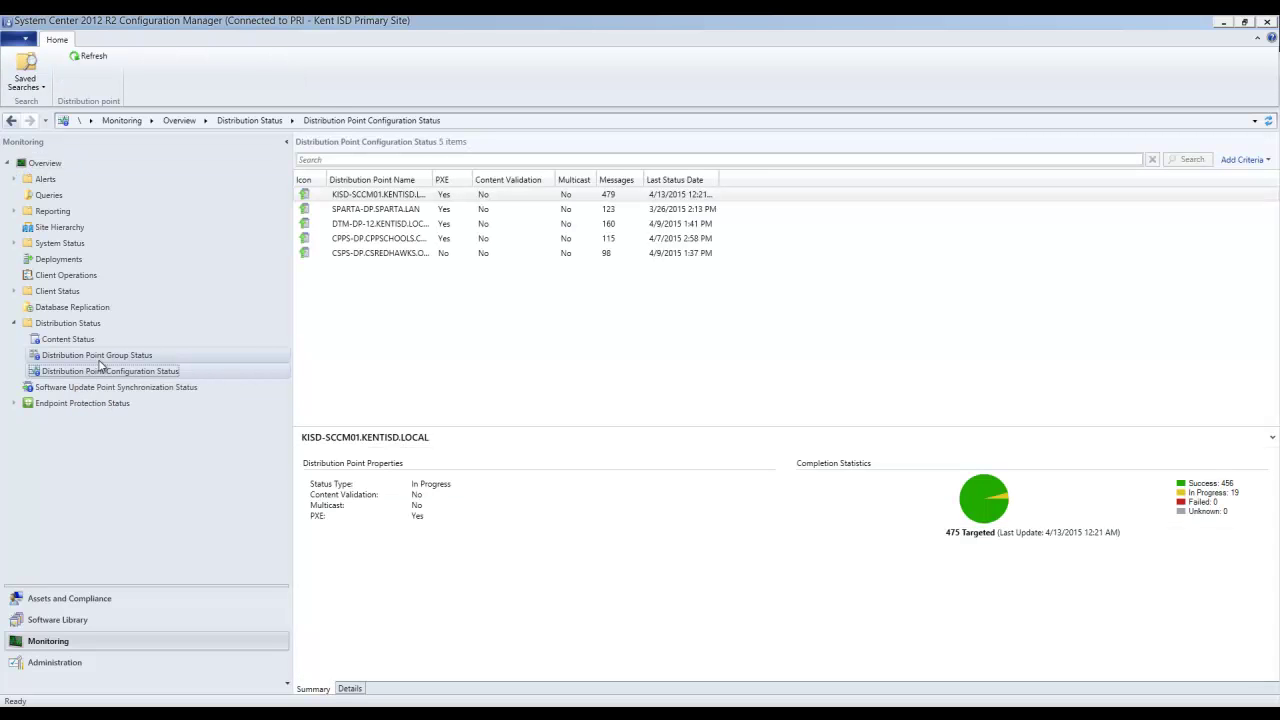
click(100, 357)
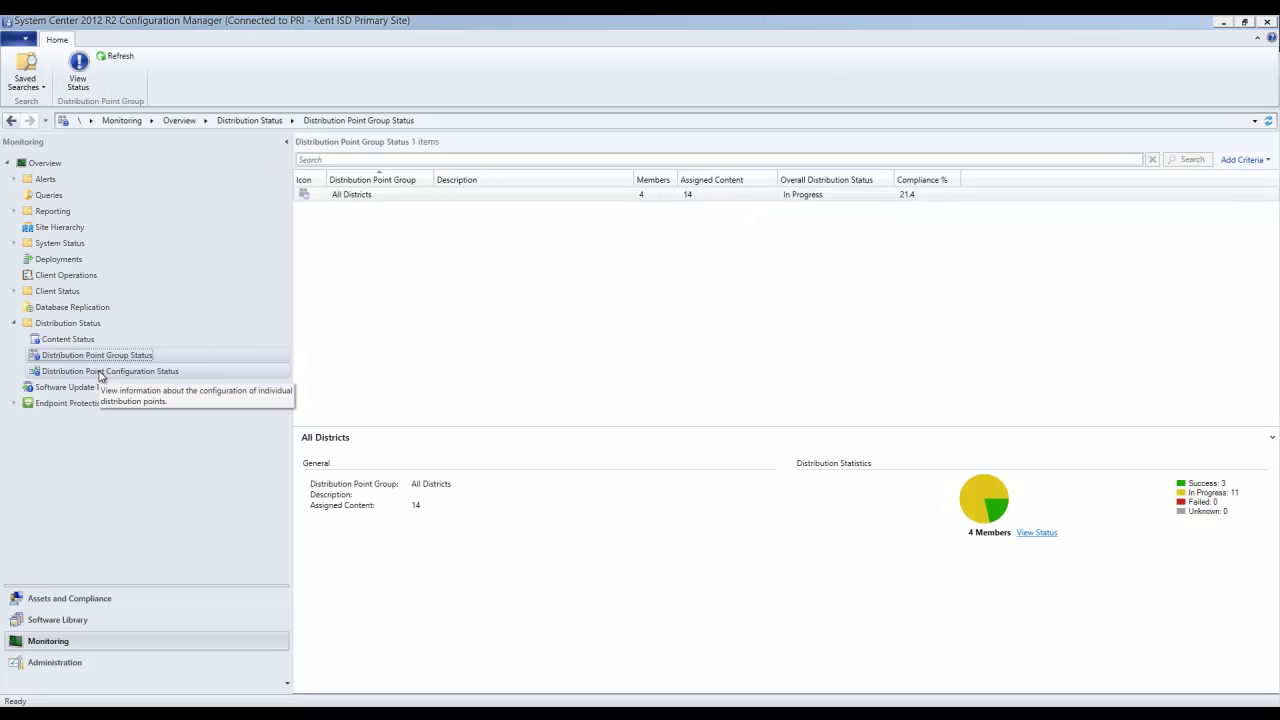
click(101, 373)
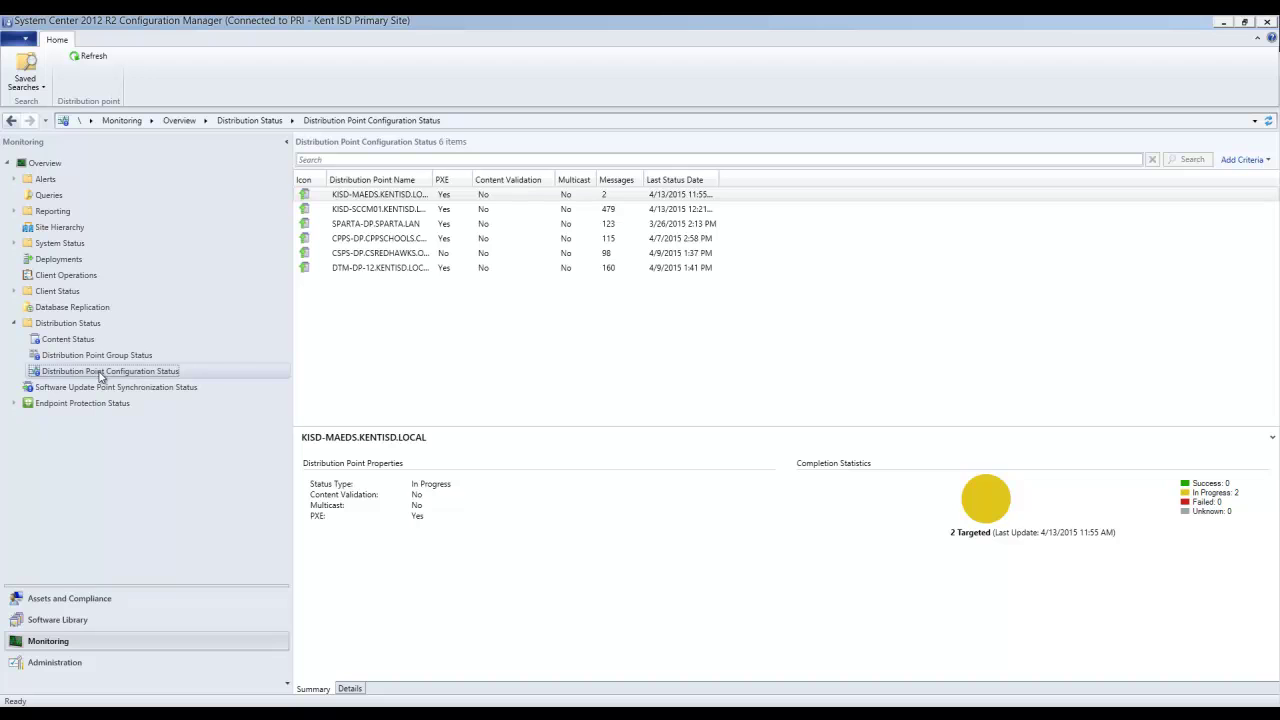
click(360, 198)
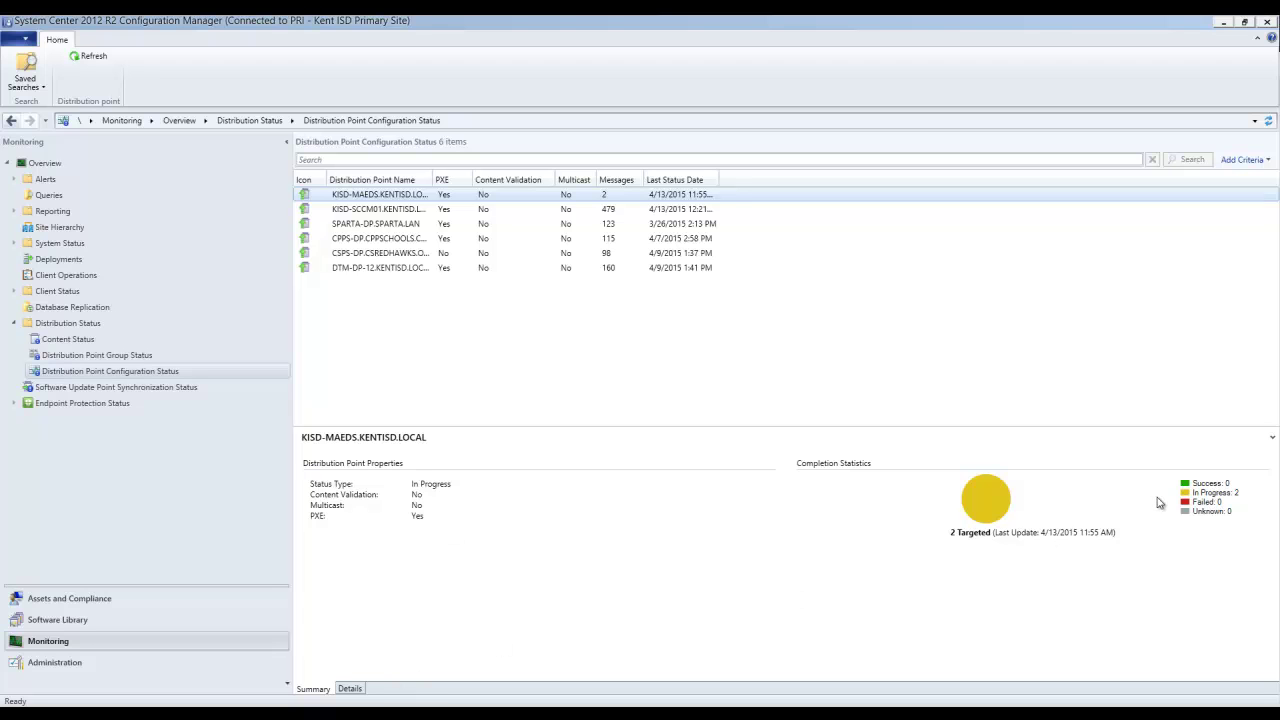
- Show the KISD-MAEDS status messages and view the first message's full details
click(352, 688)
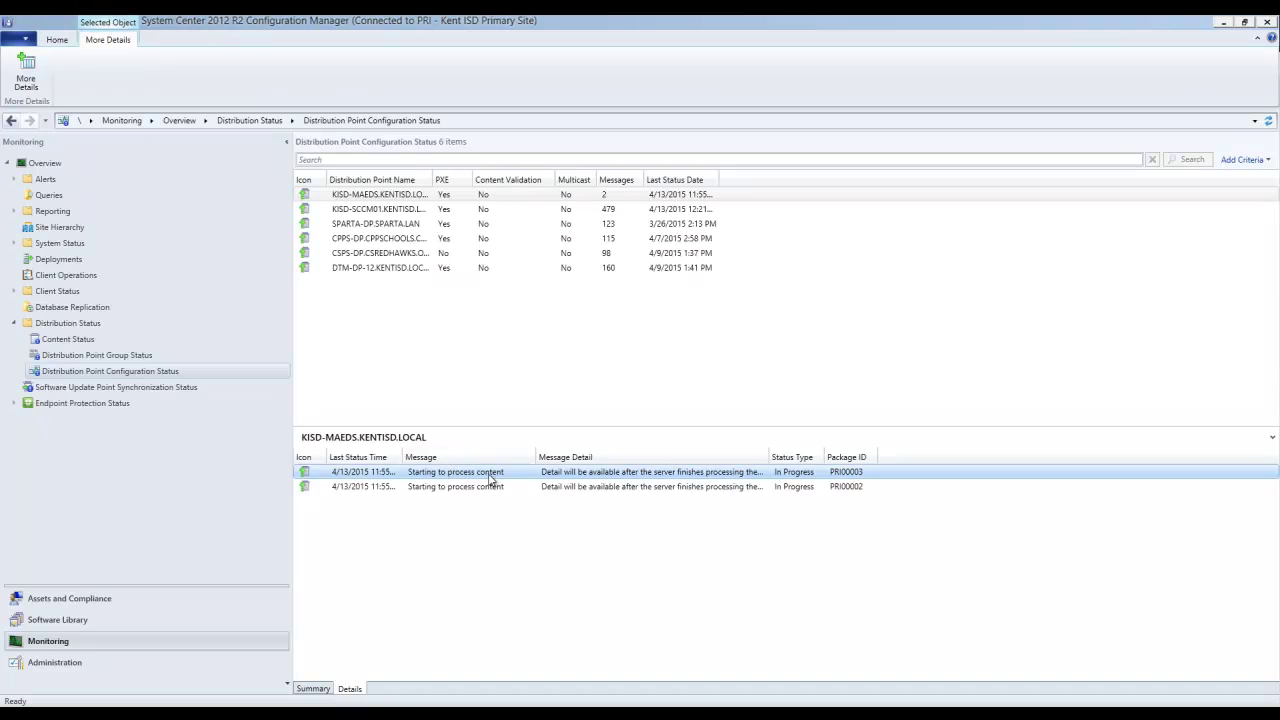
right_click(588, 476)
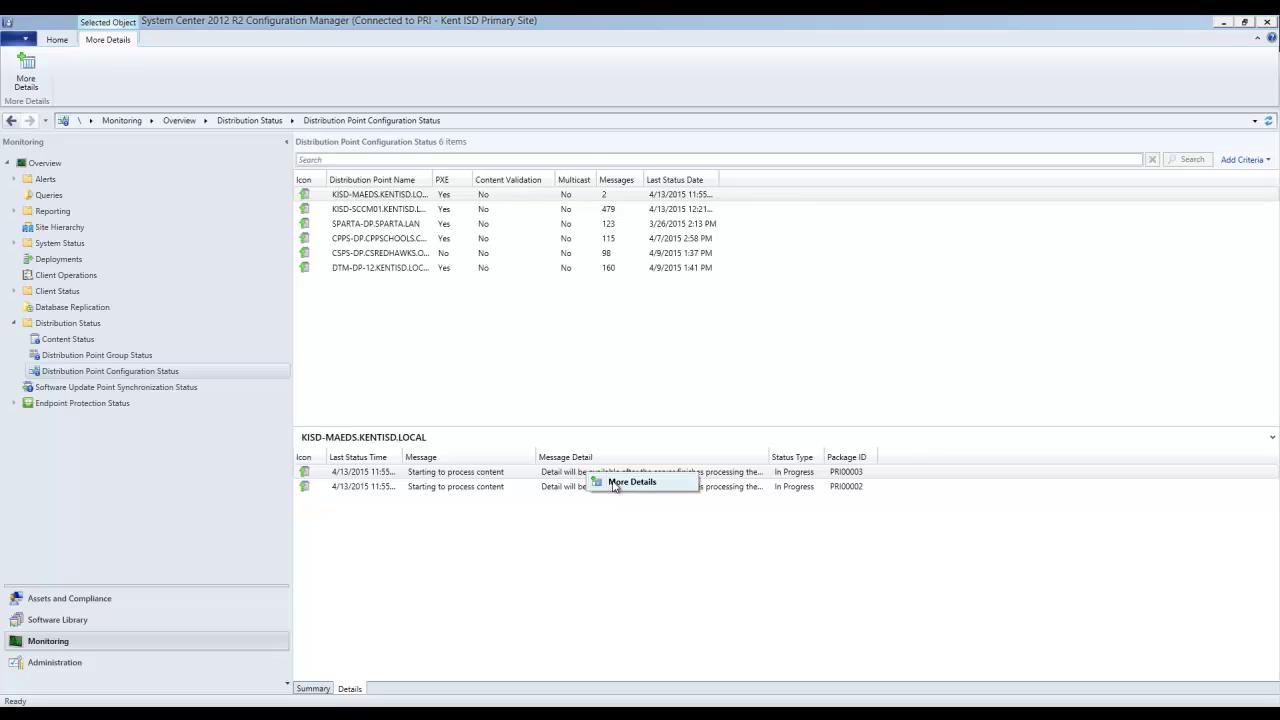
click(615, 483)
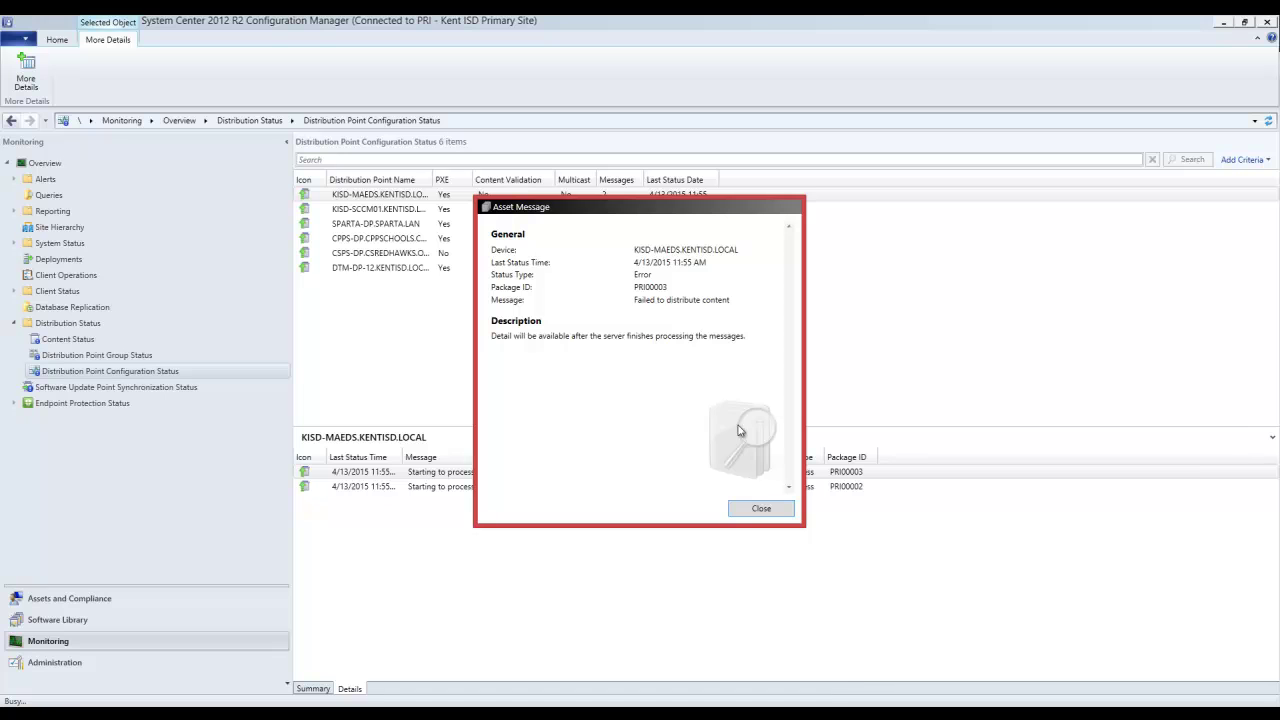
click(757, 510)
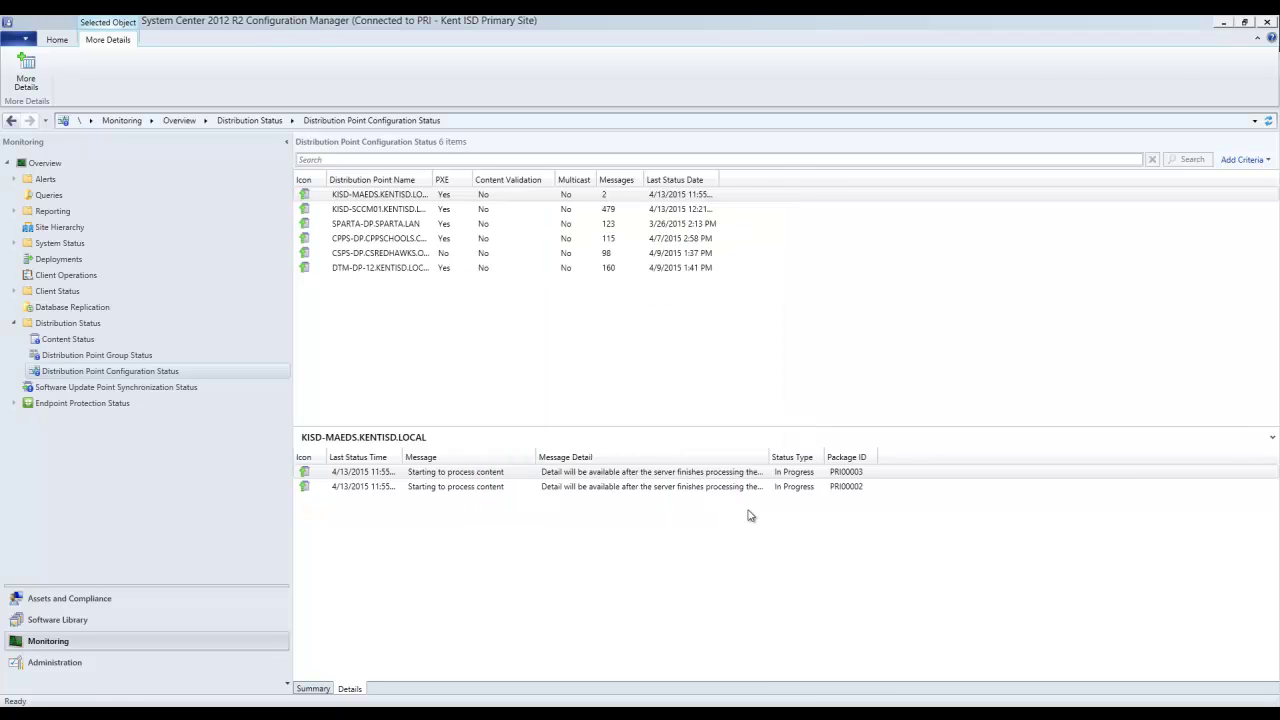
- Refresh and inspect the PXE, multicast, IIS and failed content distribution messages
click(1268, 121)
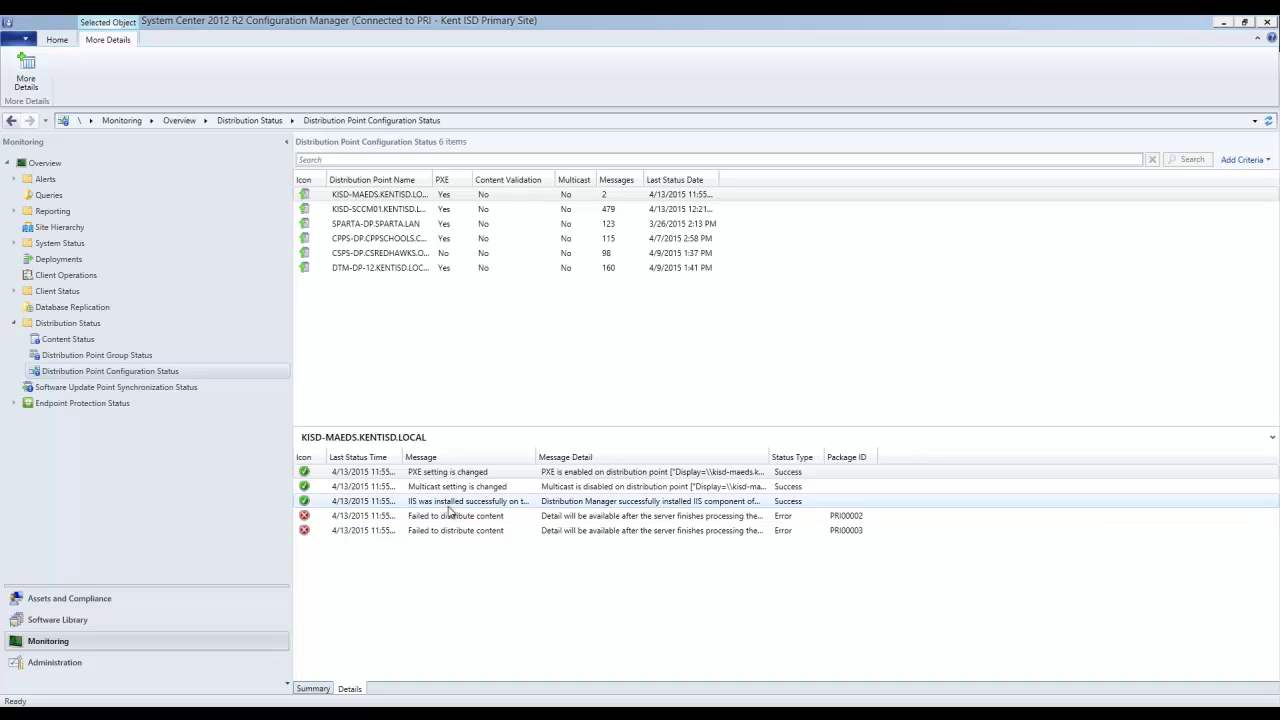
click(433, 476)
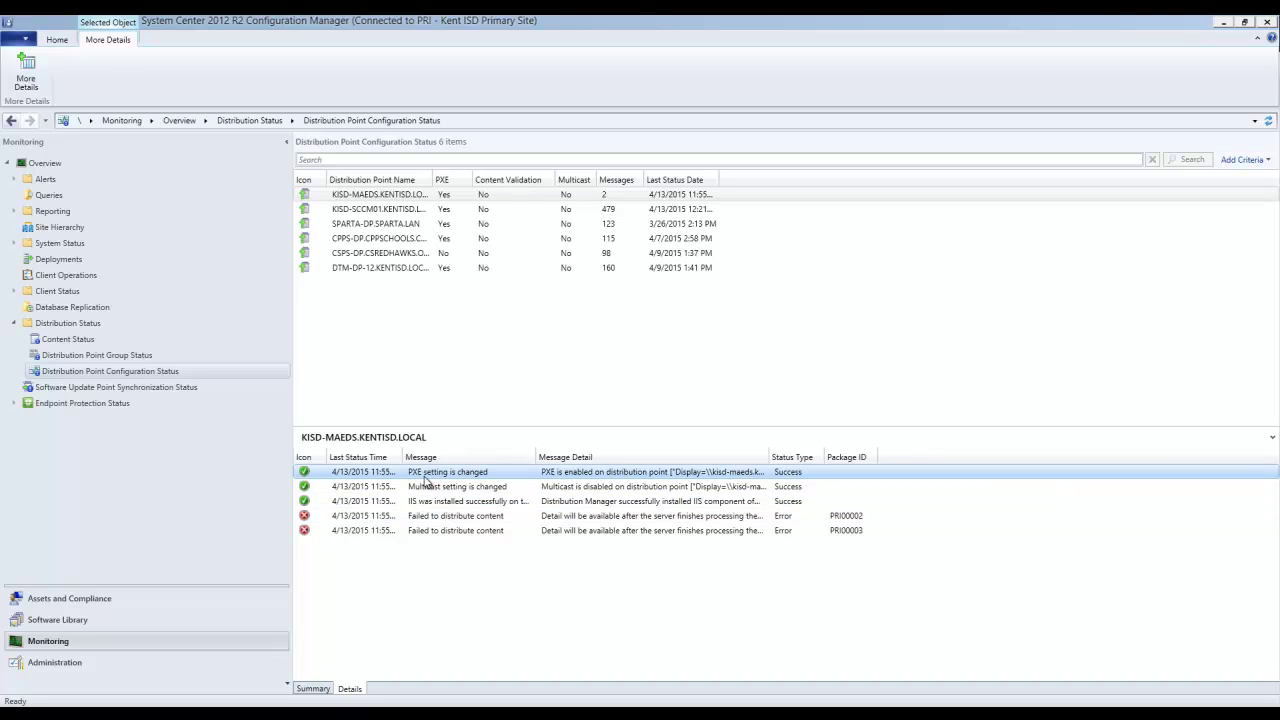
click(480, 486)
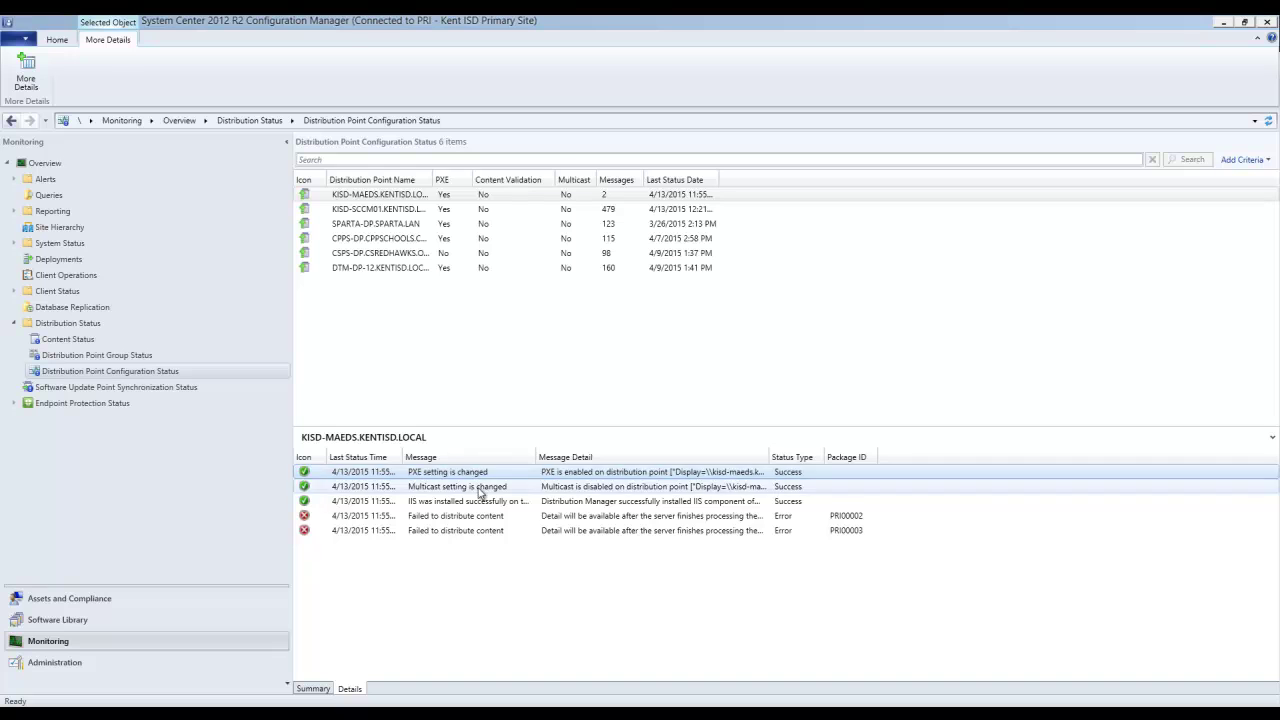
click(484, 501)
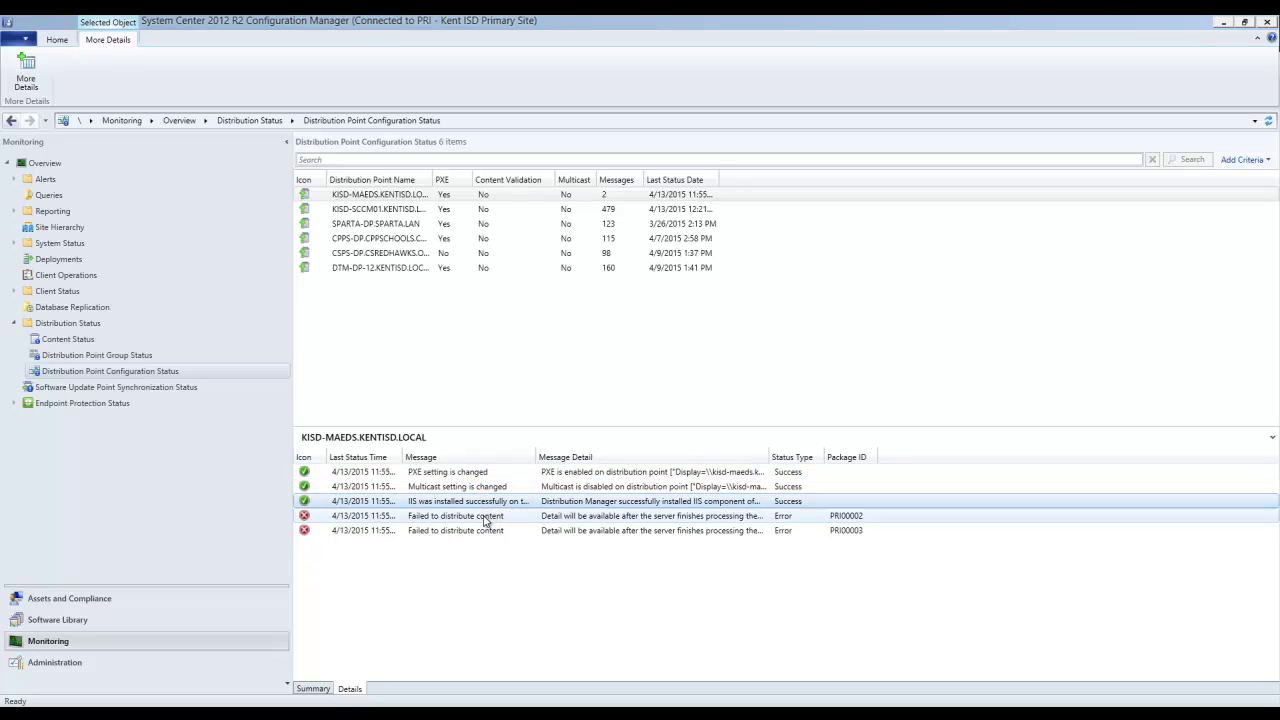
click(491, 517)
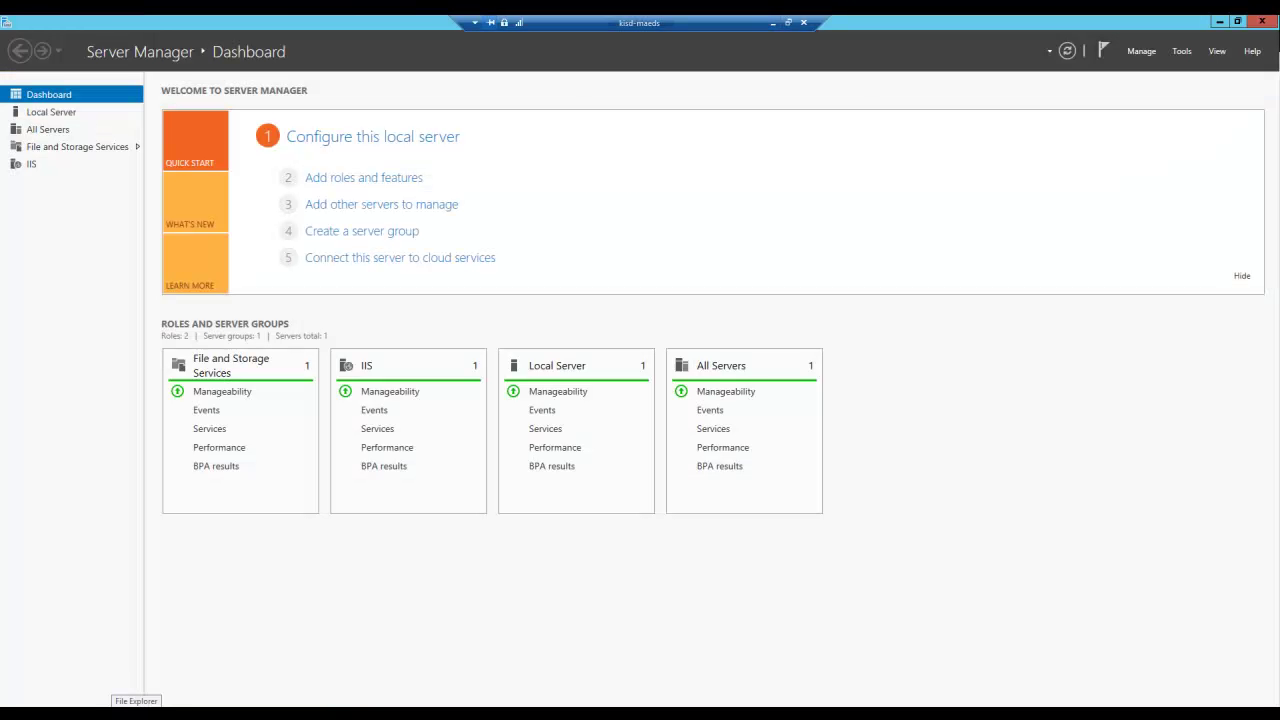
- Browse to C:\SMS_DP$ in File Explorer, granting permanent access to the folder
click(136, 706)
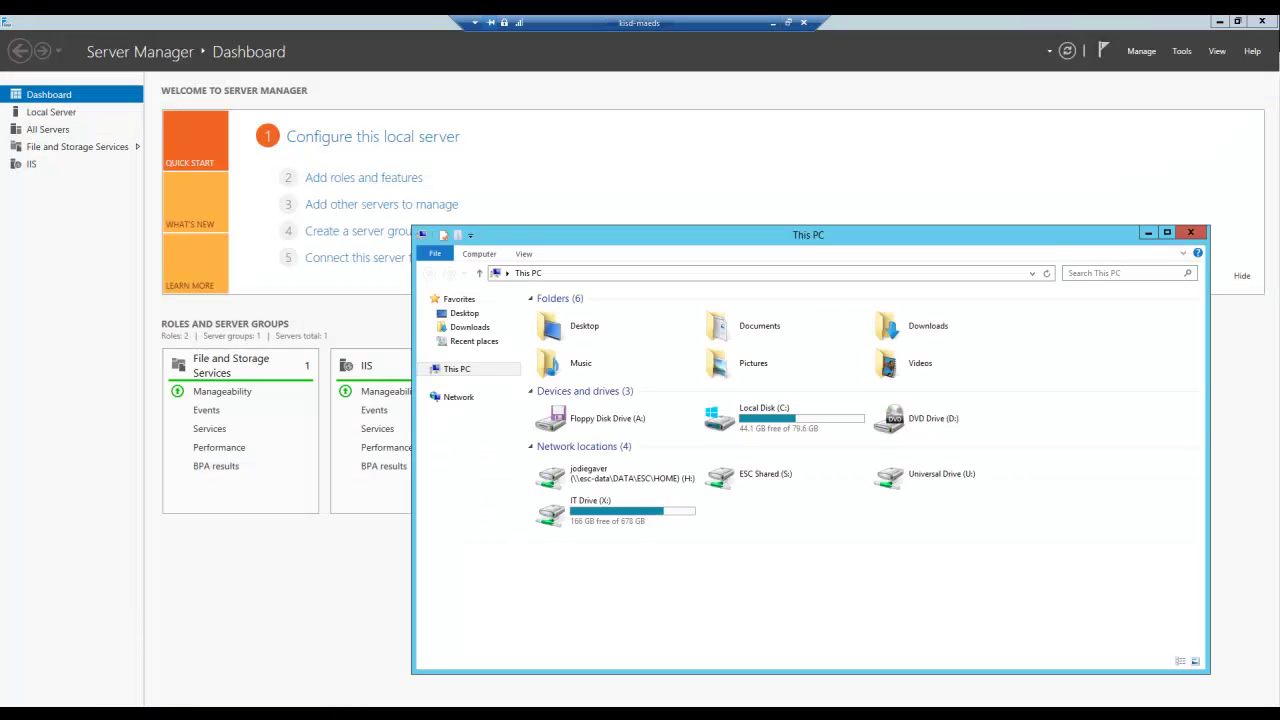
double_click(769, 424)
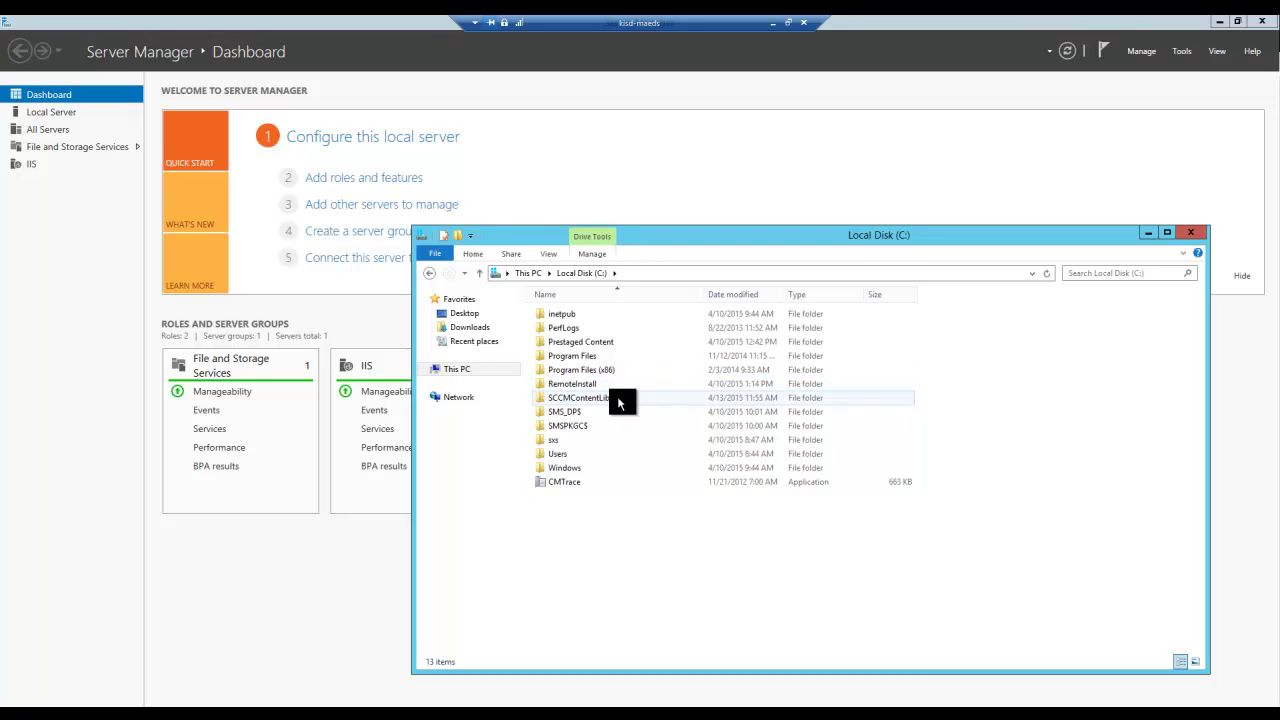
click(730, 383)
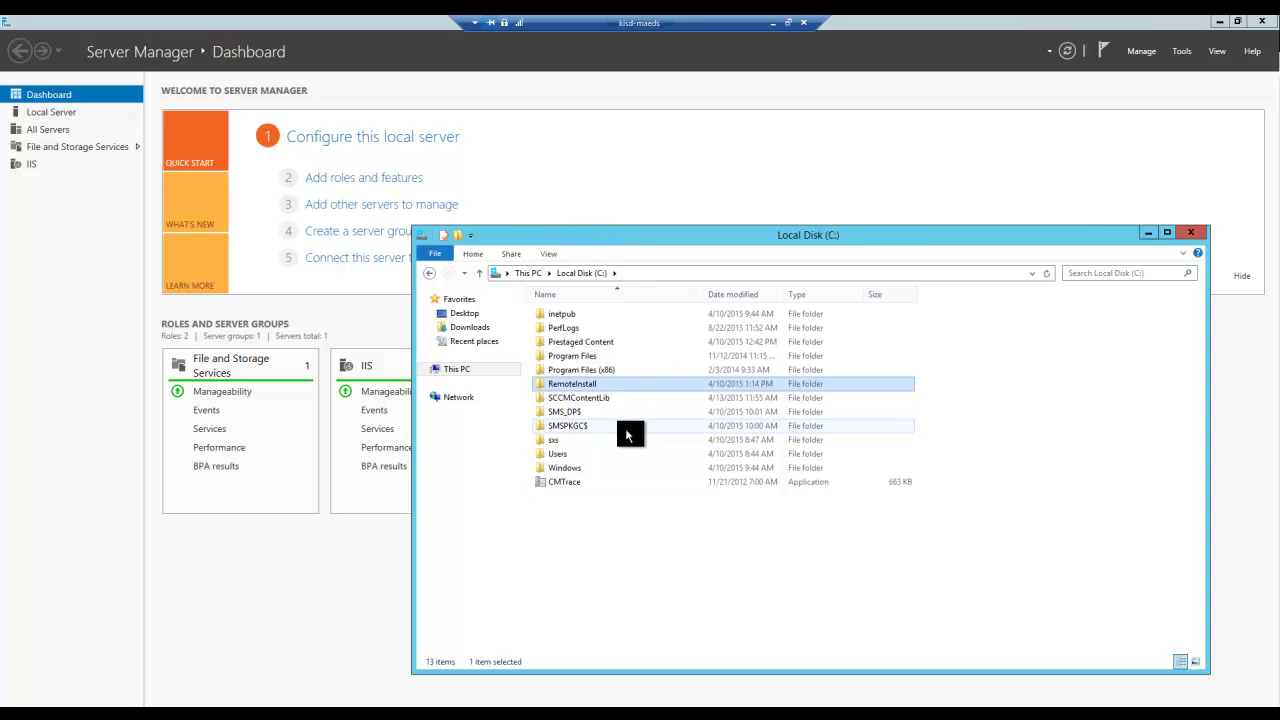
double_click(562, 409)
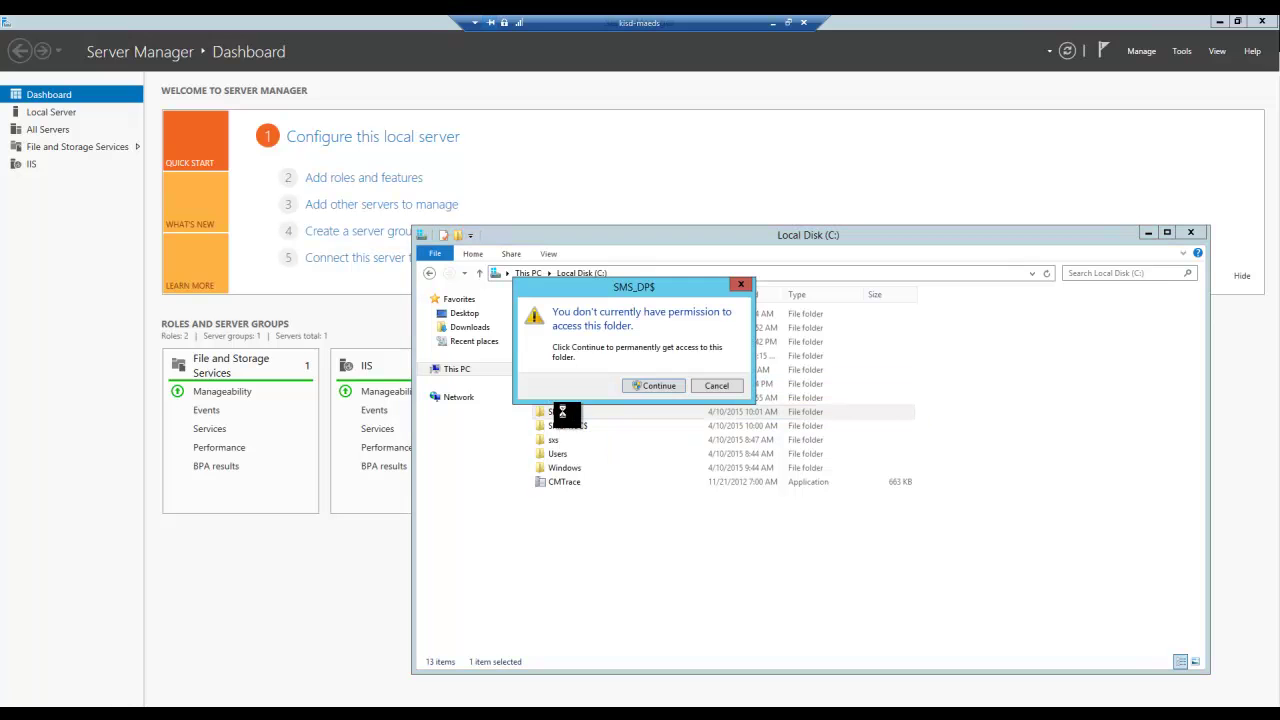
click(652, 386)
- Open sms\logs, granting access, and open smsdpprov.log in CMTrace
double_click(558, 316)
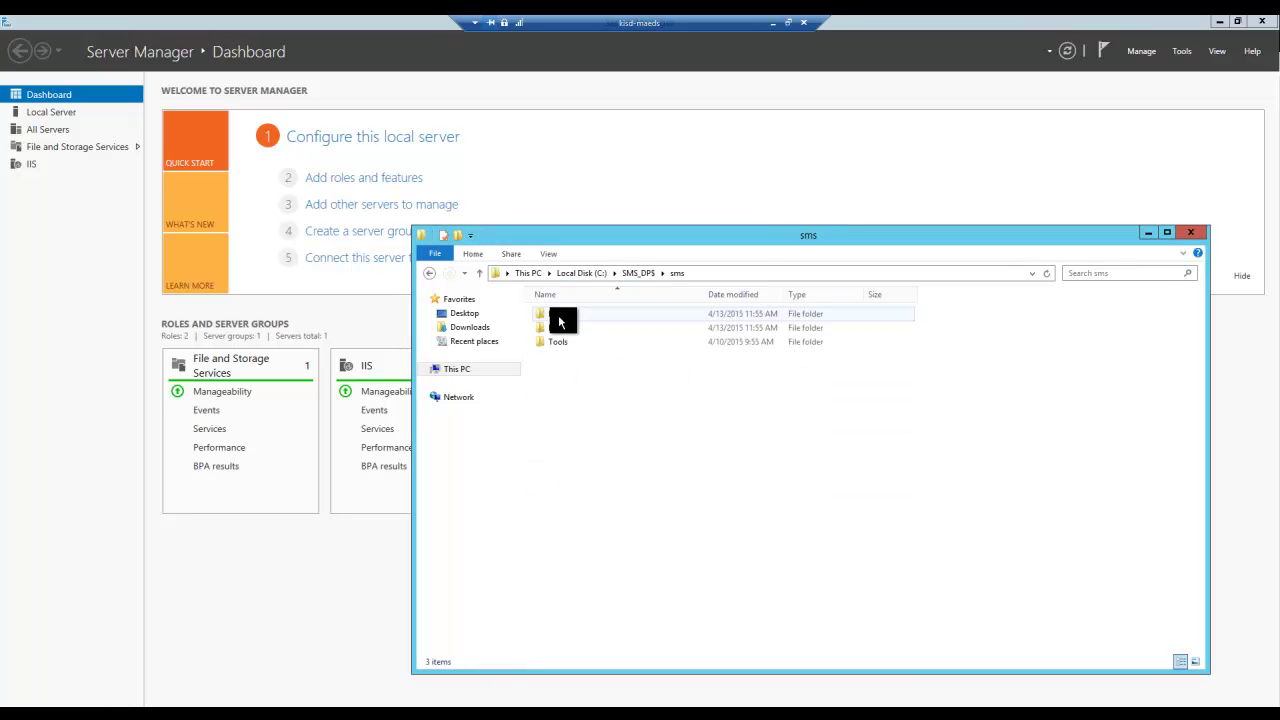
double_click(560, 328)
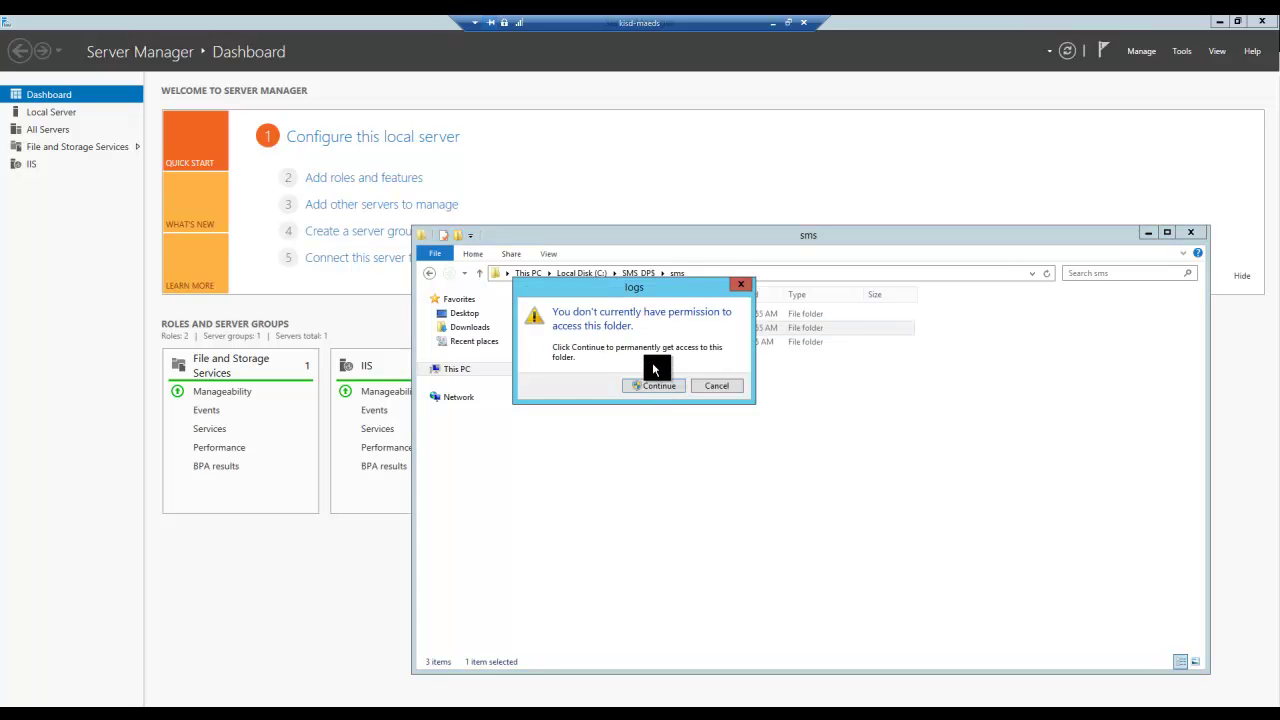
click(655, 386)
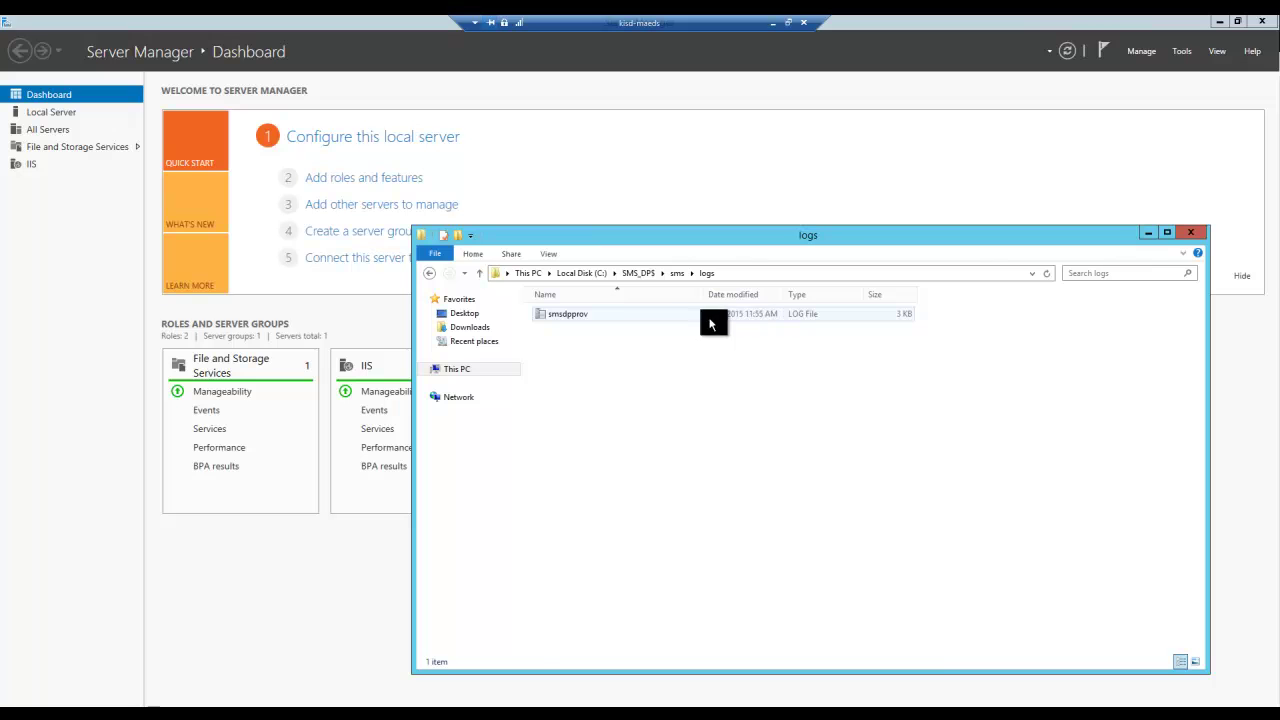
double_click(594, 317)
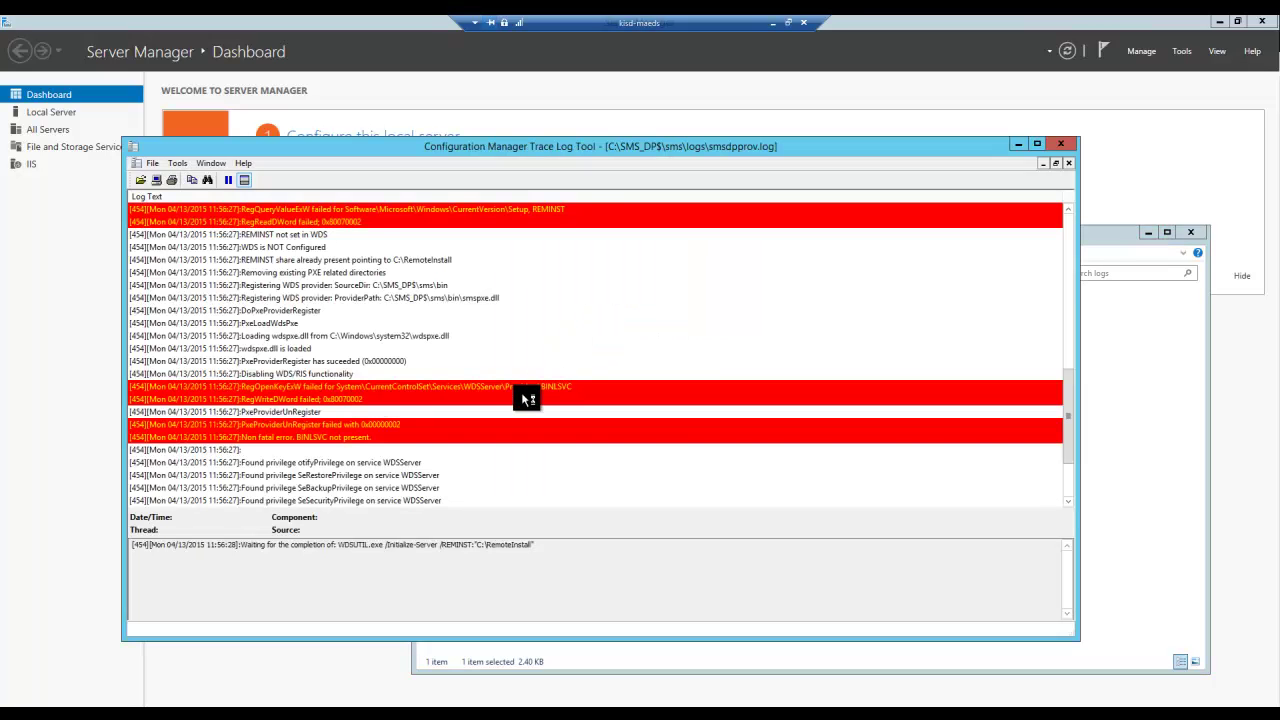
- Inspect the RegWriteDWord failed entry and scroll through smsdpprov.log's WDS and boot image errors
click(514, 400)
scroll(510, 410, down, 2)
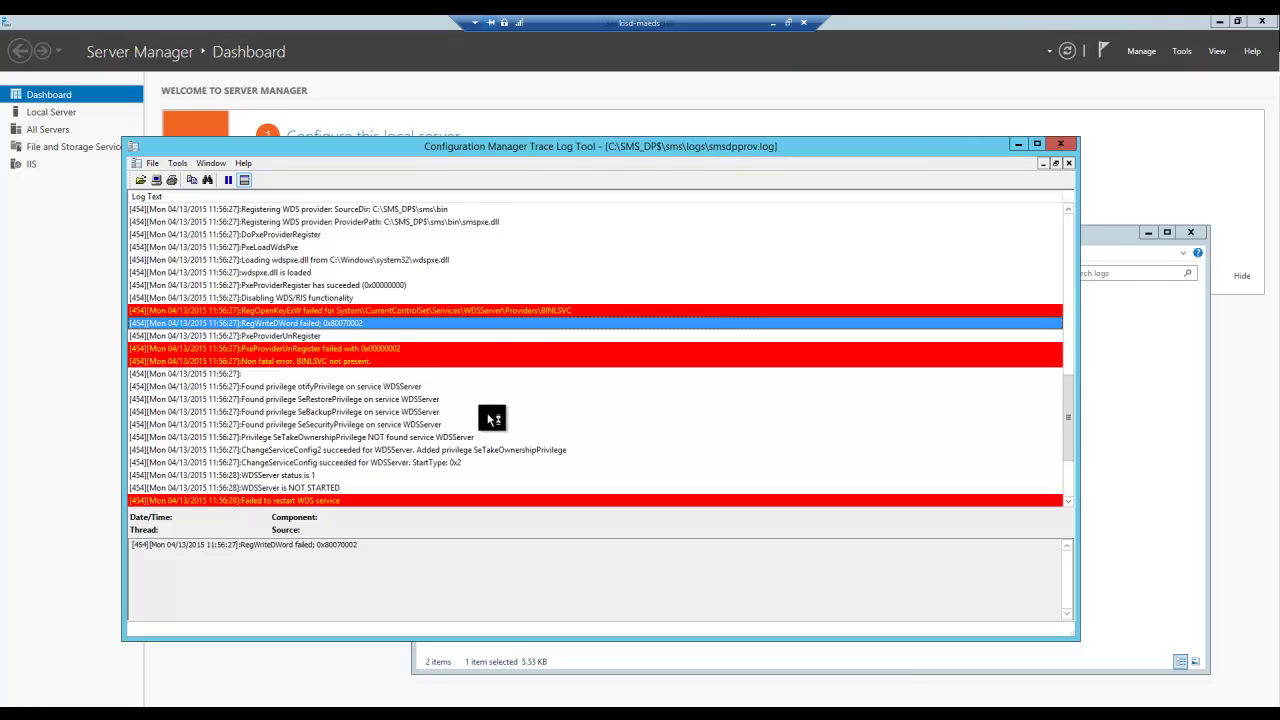
scroll(465, 411, down, 3)
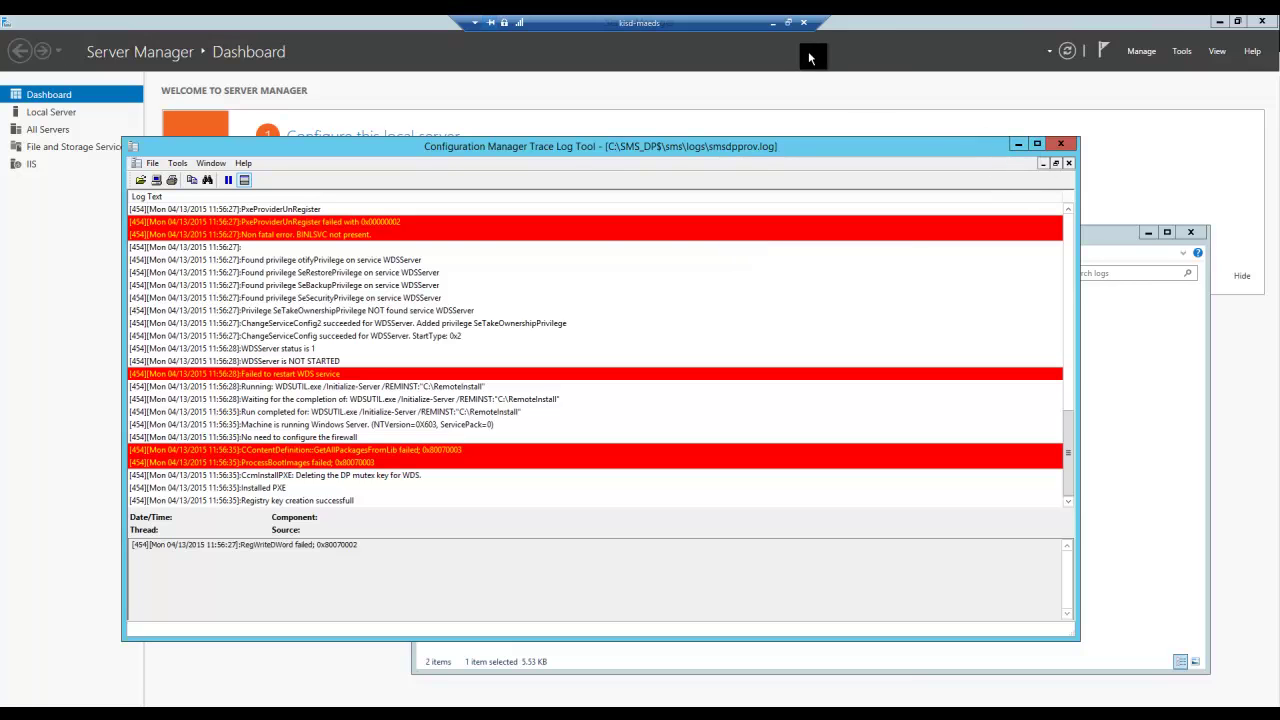
- Refresh the KISD-MAEDS status messages, widen the Message column, and open Kent ISD Boot Images
click(776, 23)
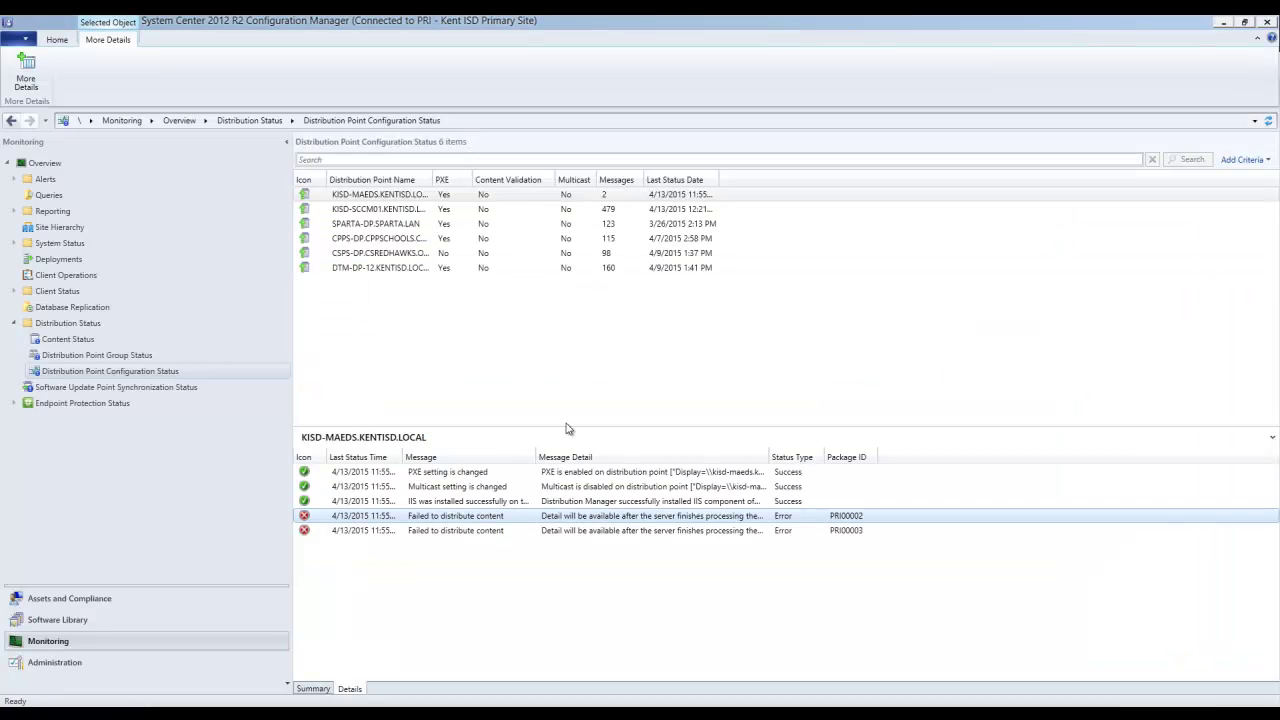
click(1268, 121)
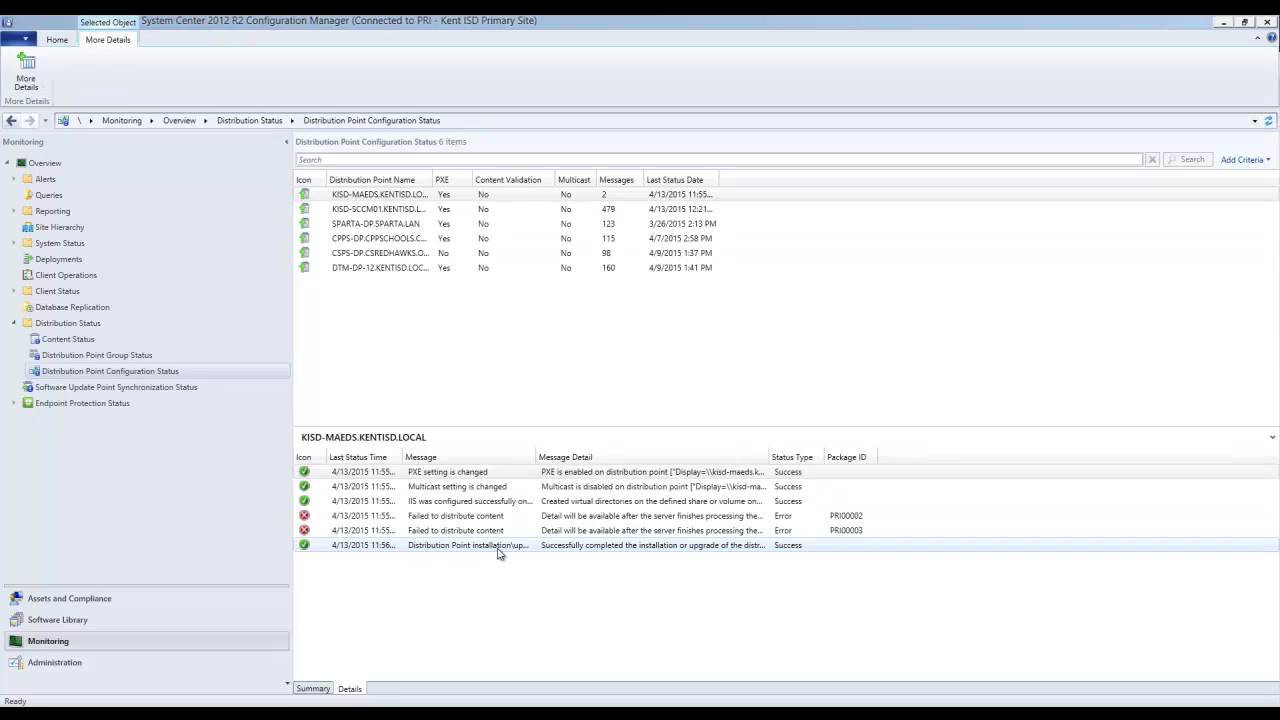
click(665, 555)
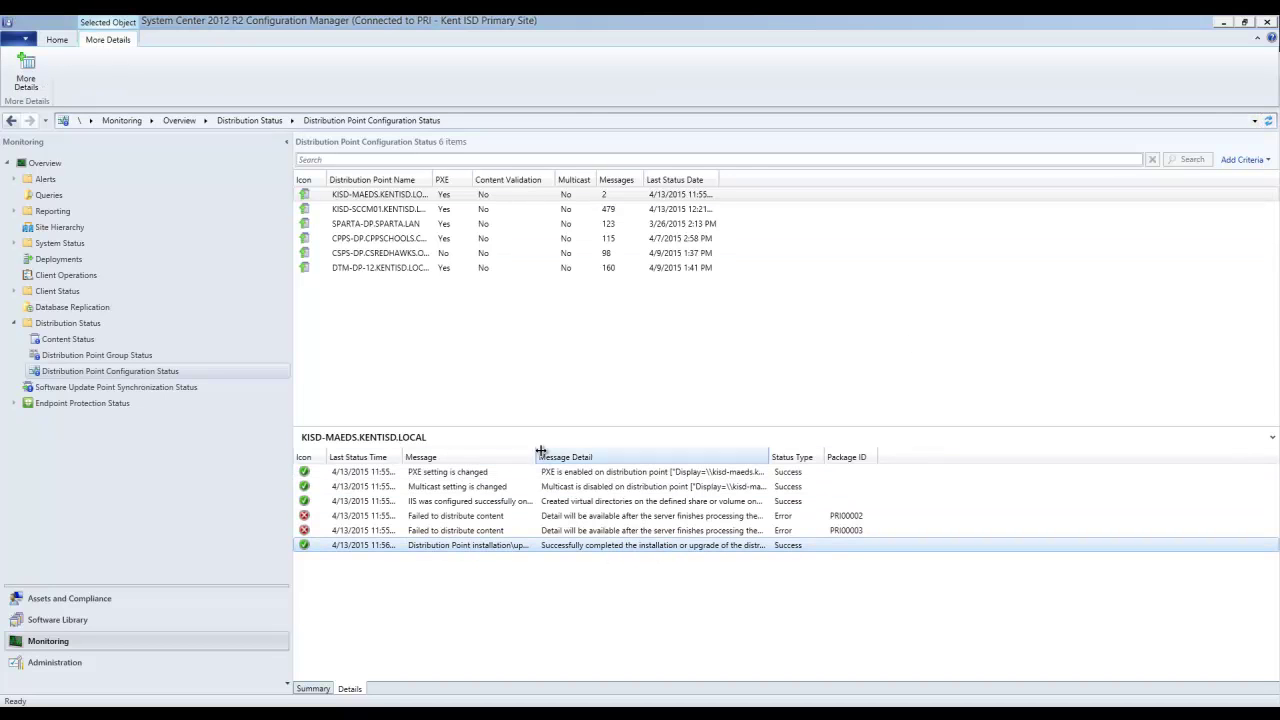
drag(537, 457, 553, 464)
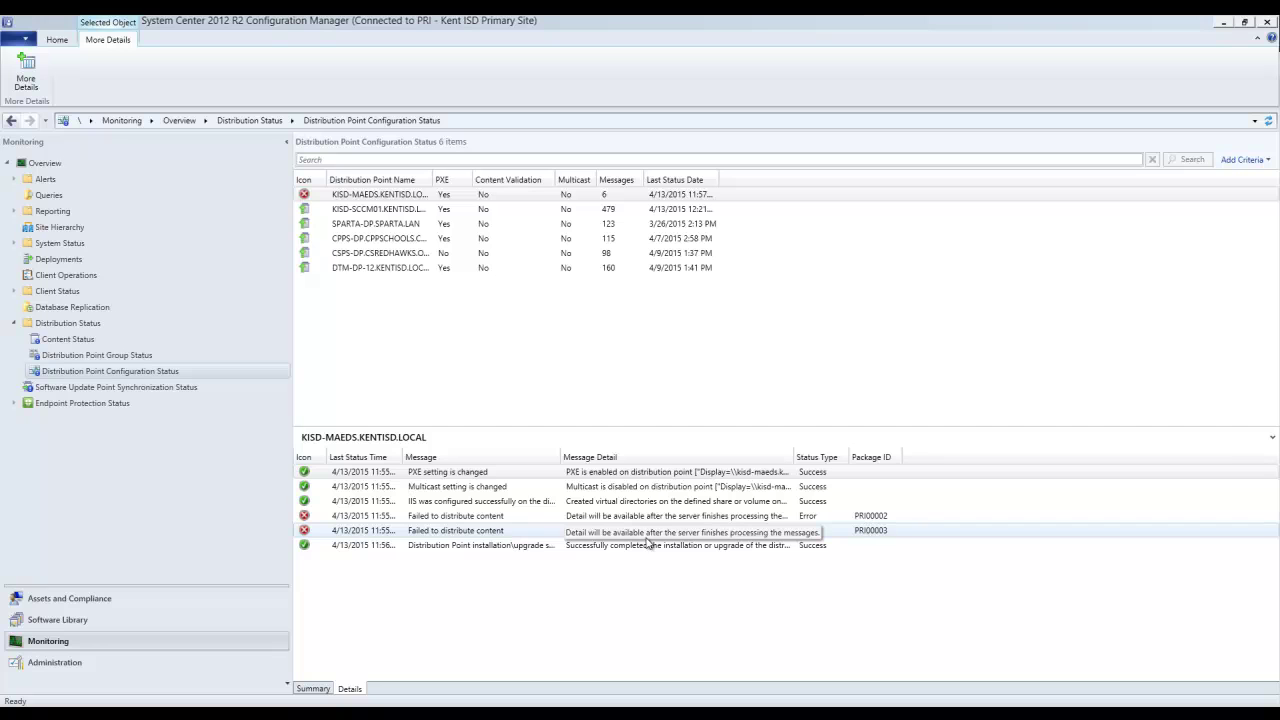
click(58, 620)
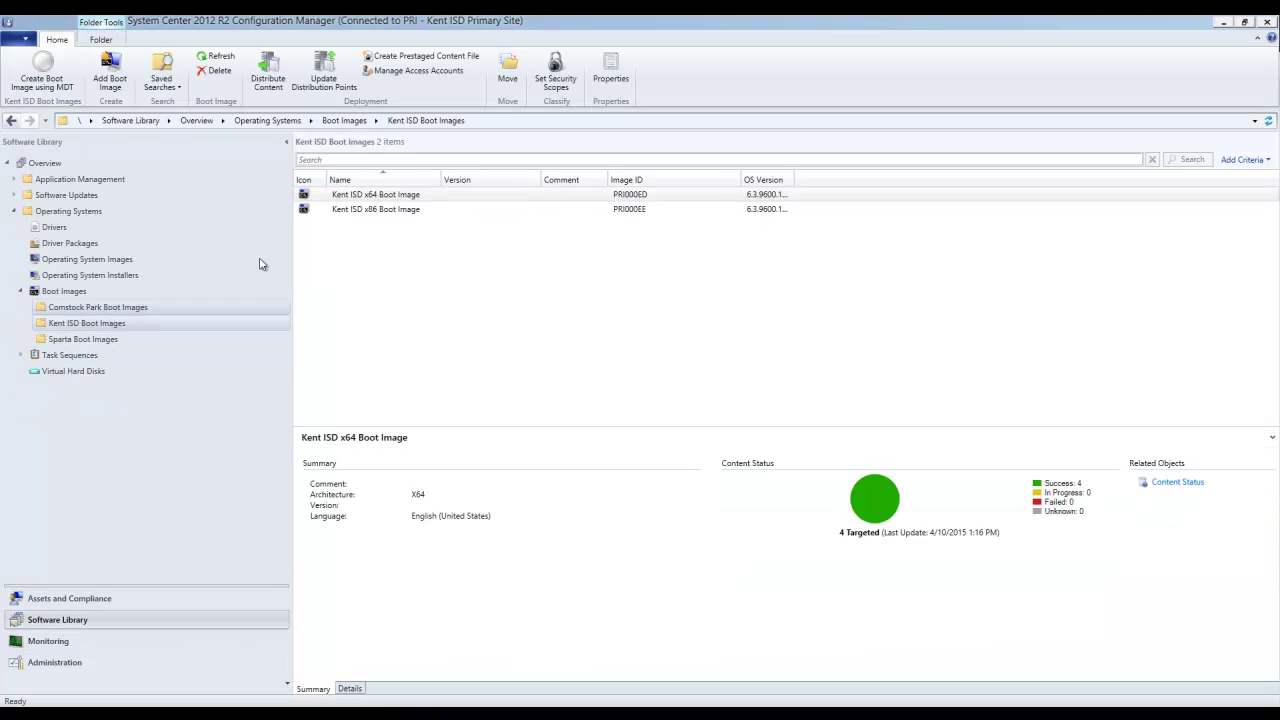
- Select the Kent ISD x64 and x86 boot images and start the Distribute Content Wizard
click(378, 197)
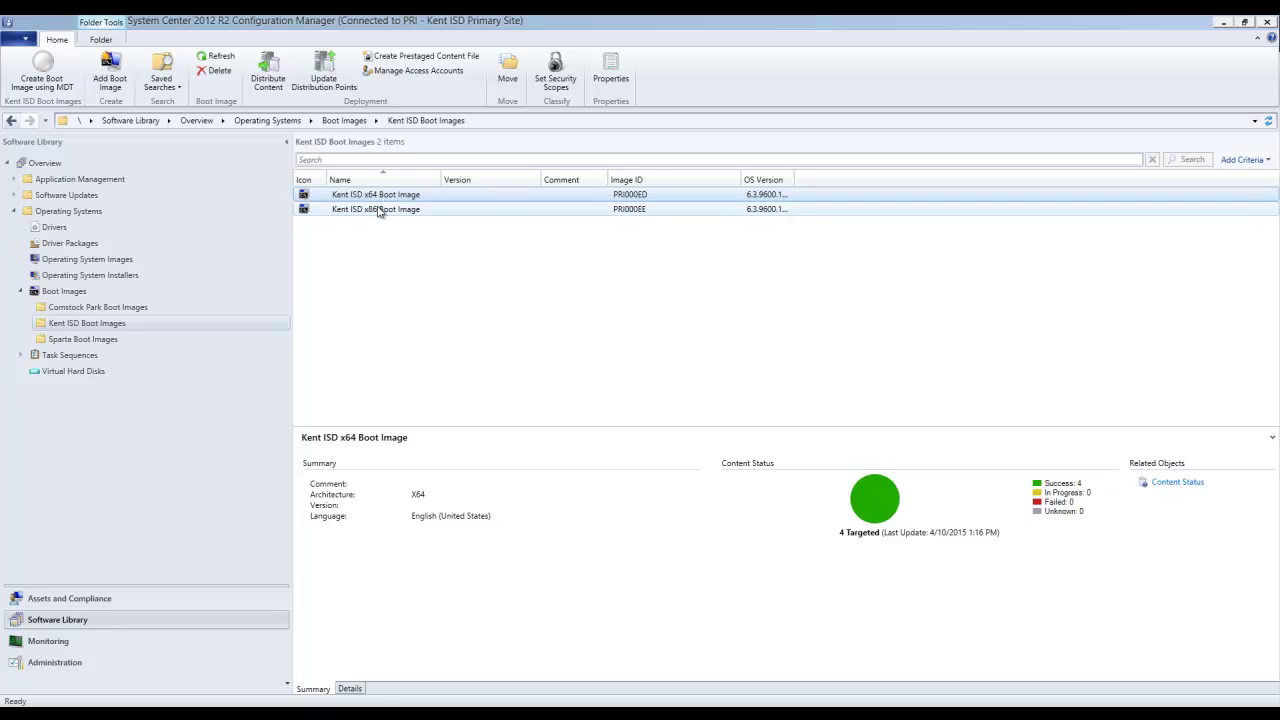
ctrl+click(377, 209)
right_click(389, 199)
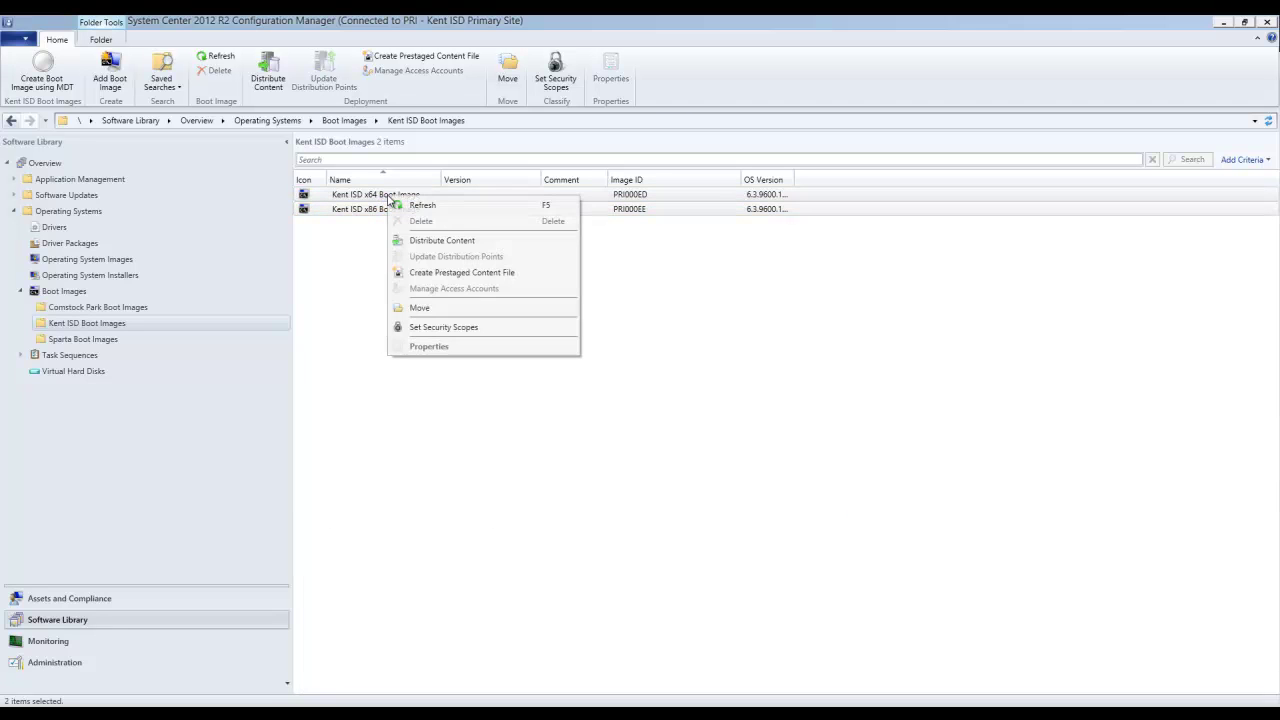
click(474, 241)
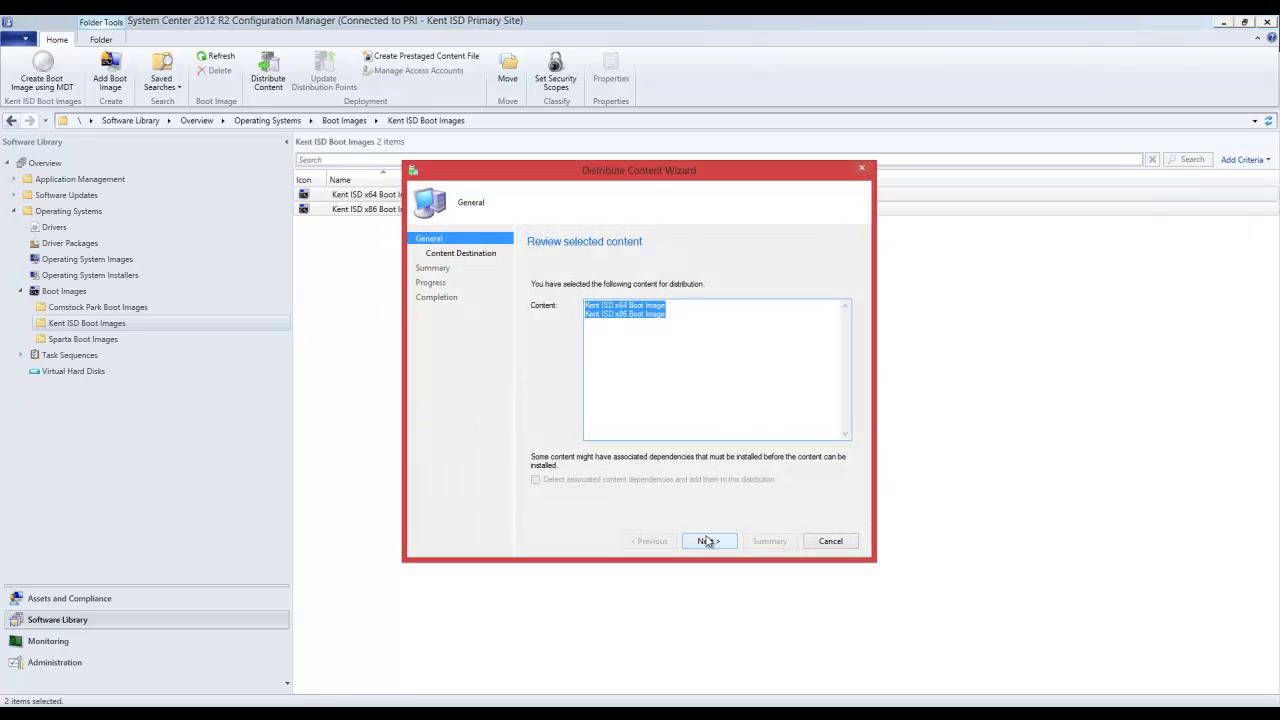
click(707, 541)
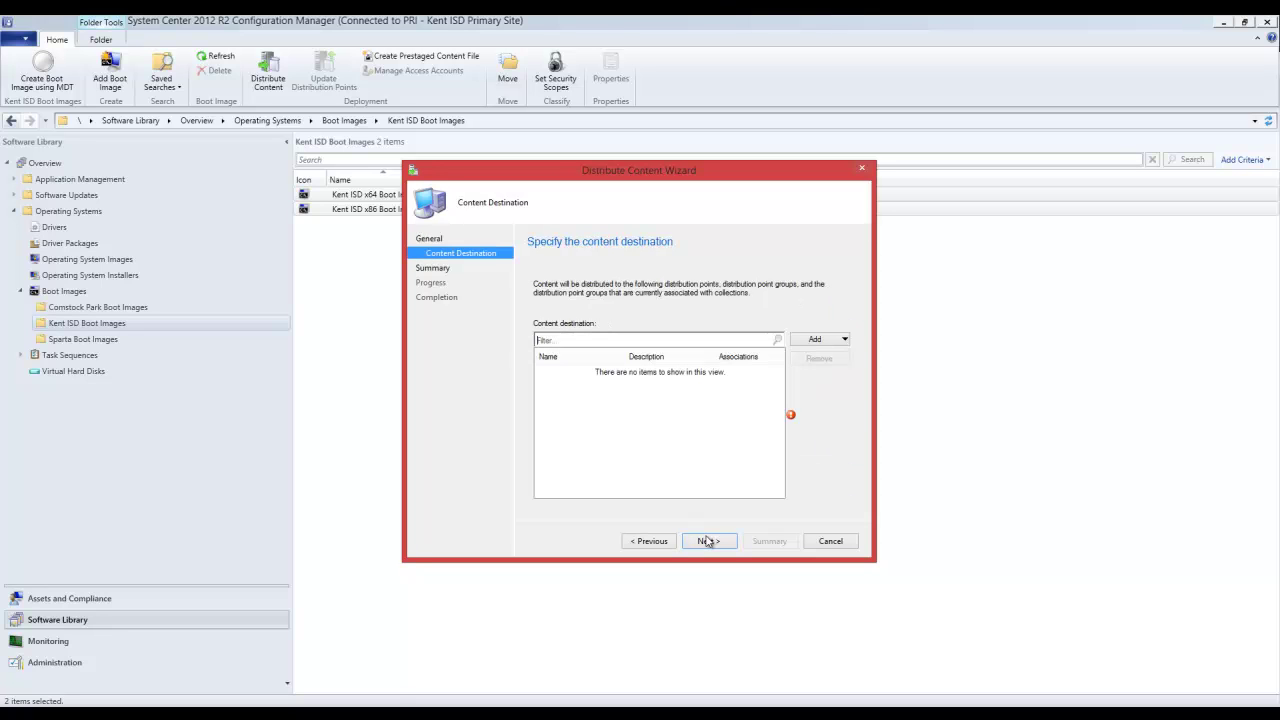
- Add distribution point KISD-MAEDS.KENTISD.LOCAL as the target and complete the distribution
click(828, 341)
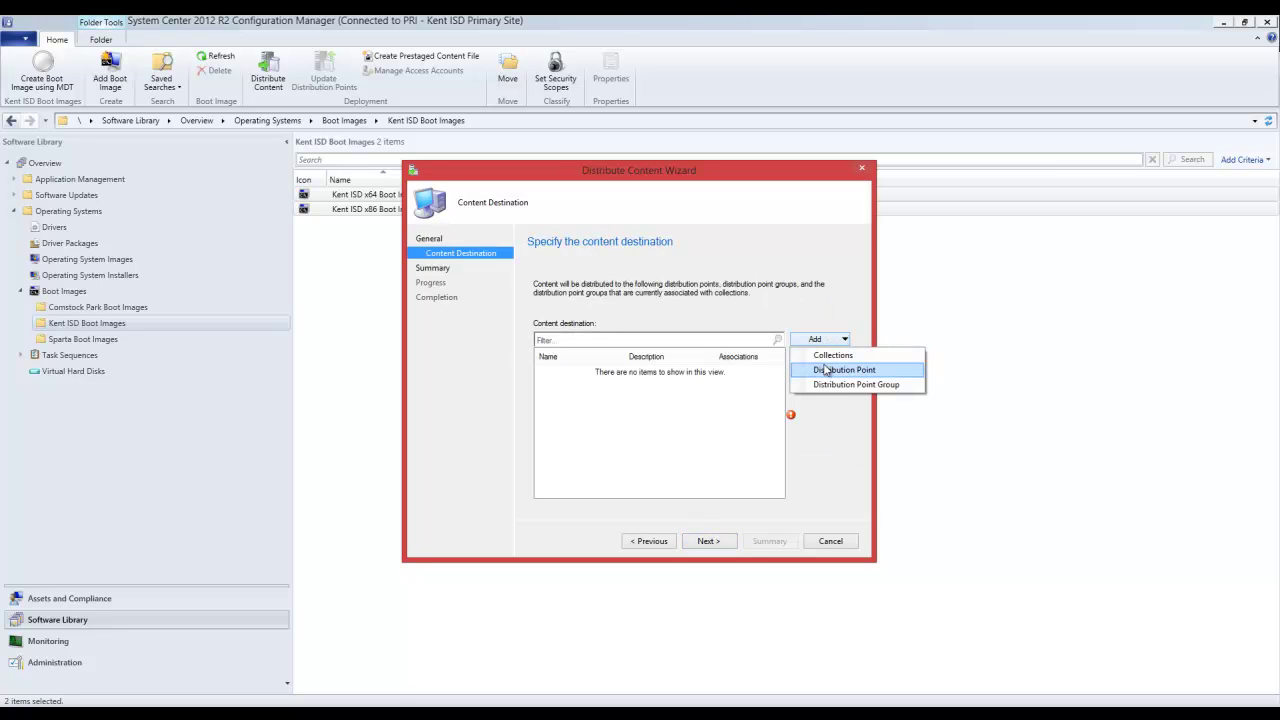
click(827, 370)
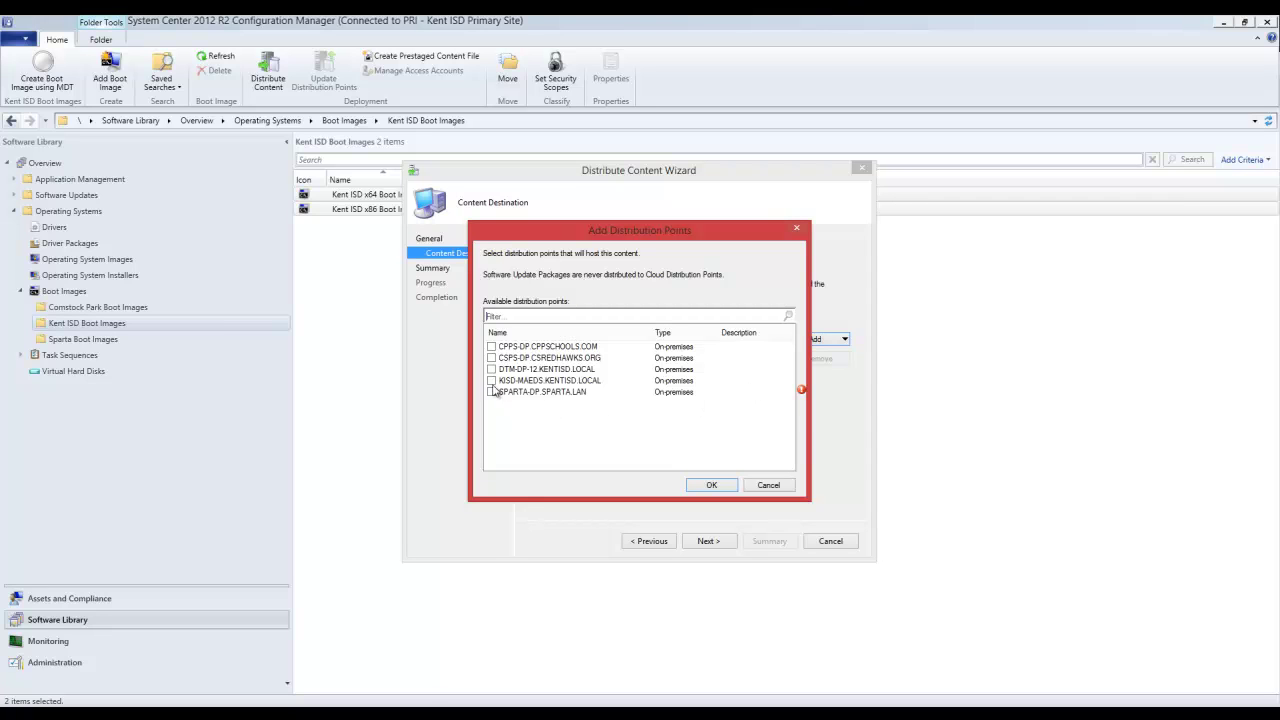
click(492, 381)
click(714, 486)
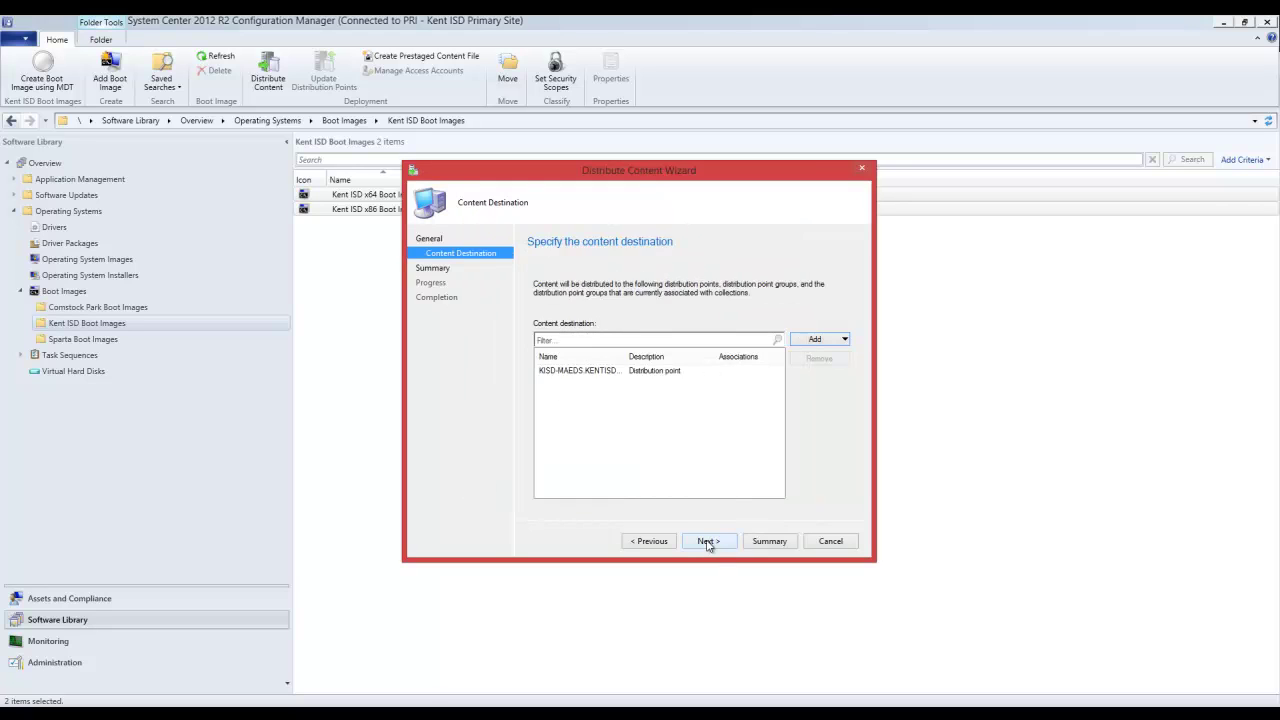
click(707, 543)
click(707, 542)
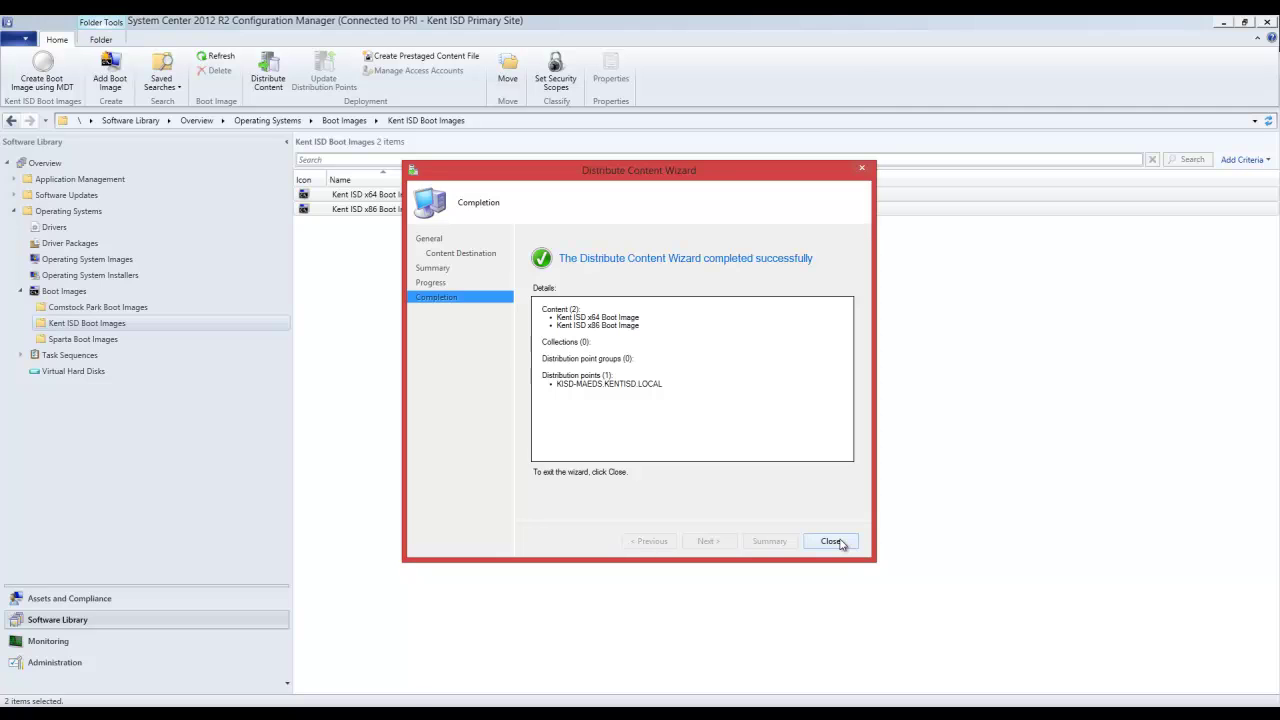
click(831, 541)
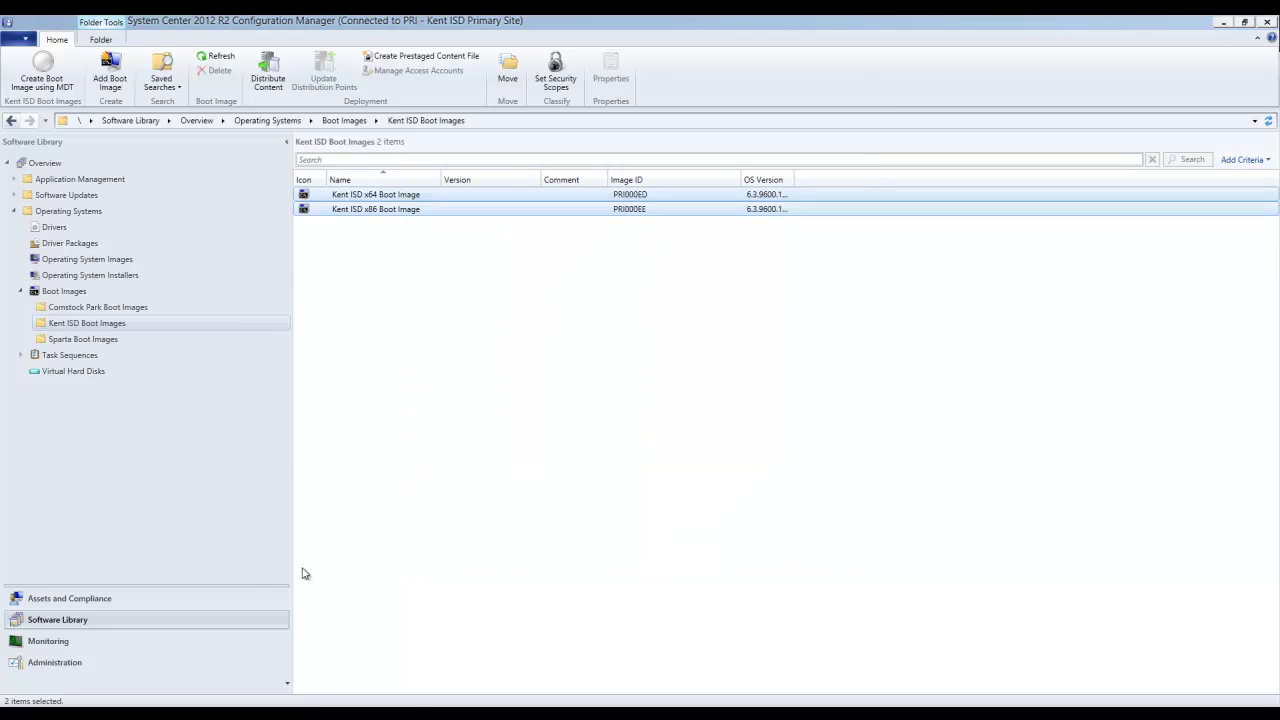
- Show Distribution Point Configuration Status details for KISD-MAEDS with both boot images in progress
click(112, 648)
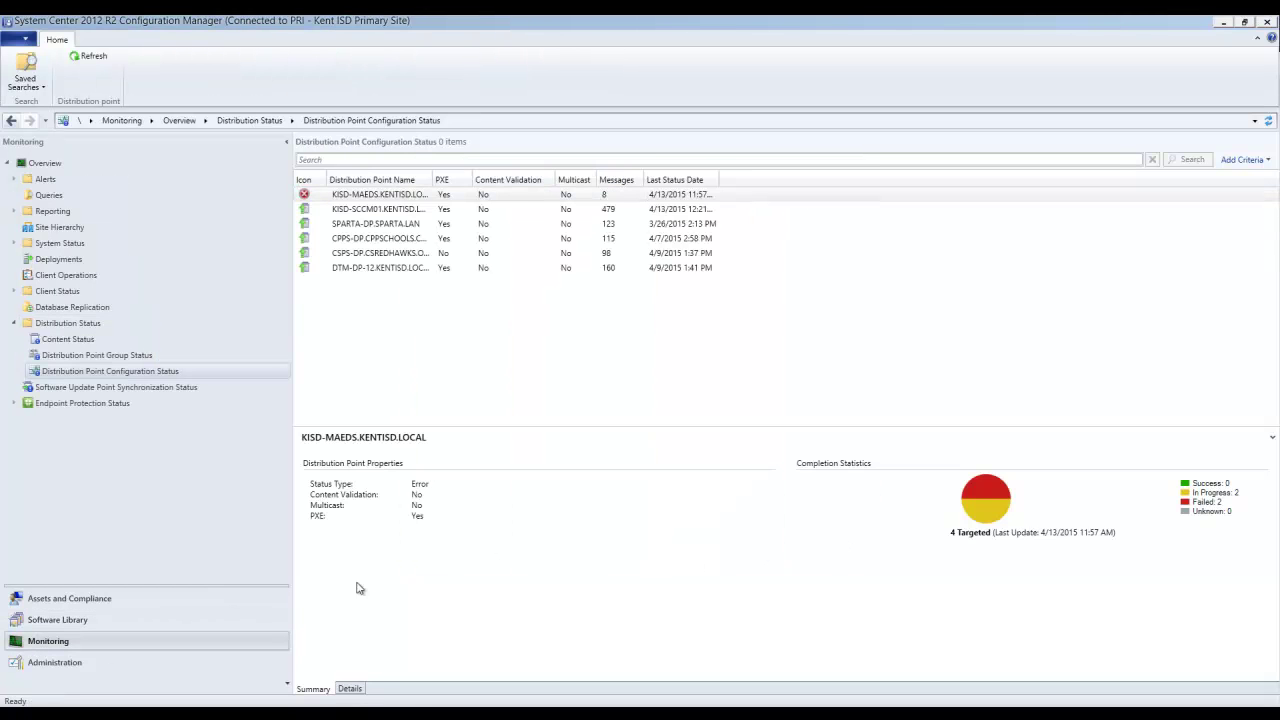
click(352, 689)
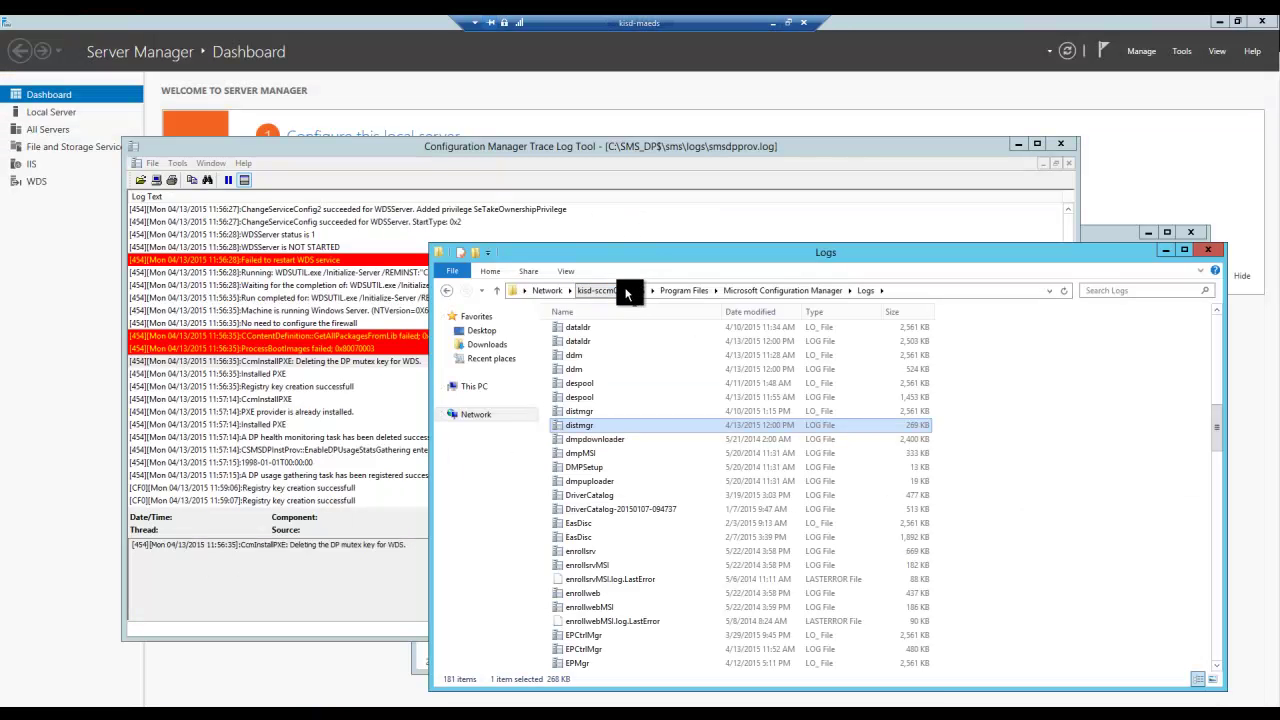
- Open distmgr.log from kisd-sccm01's Configuration Manager Logs folder in the Trace Log Tool
click(908, 290)
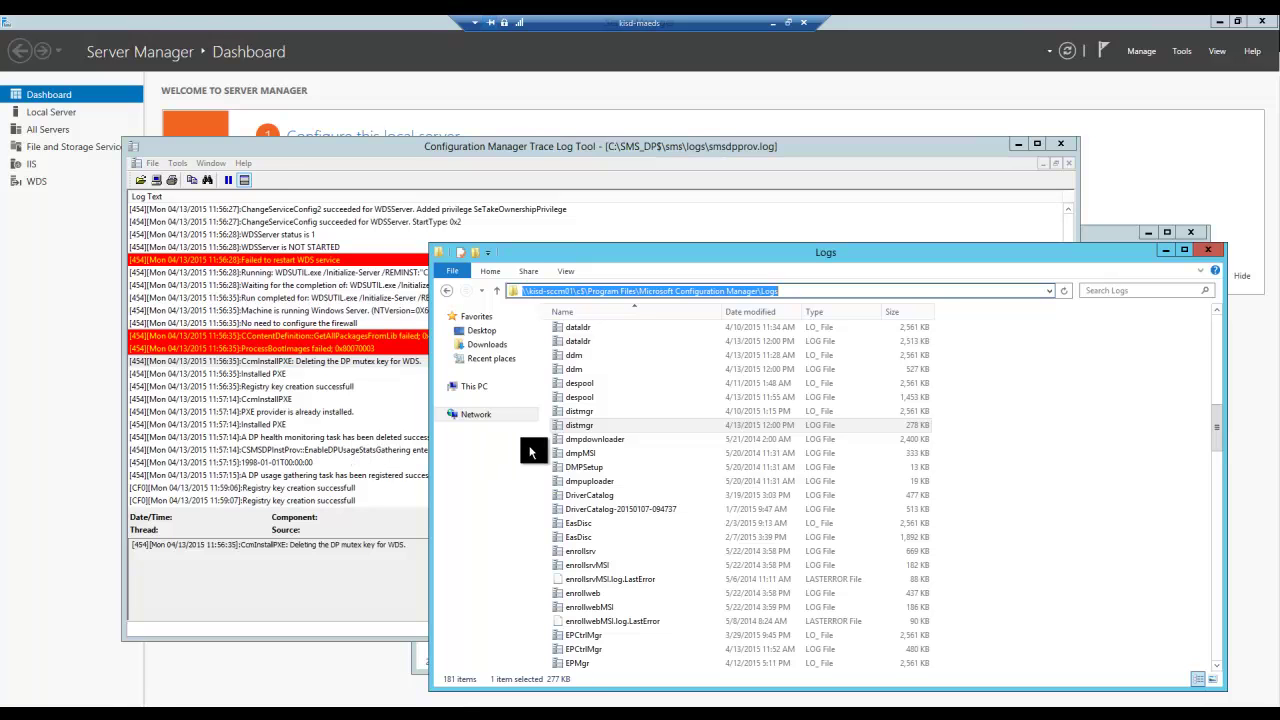
click(568, 424)
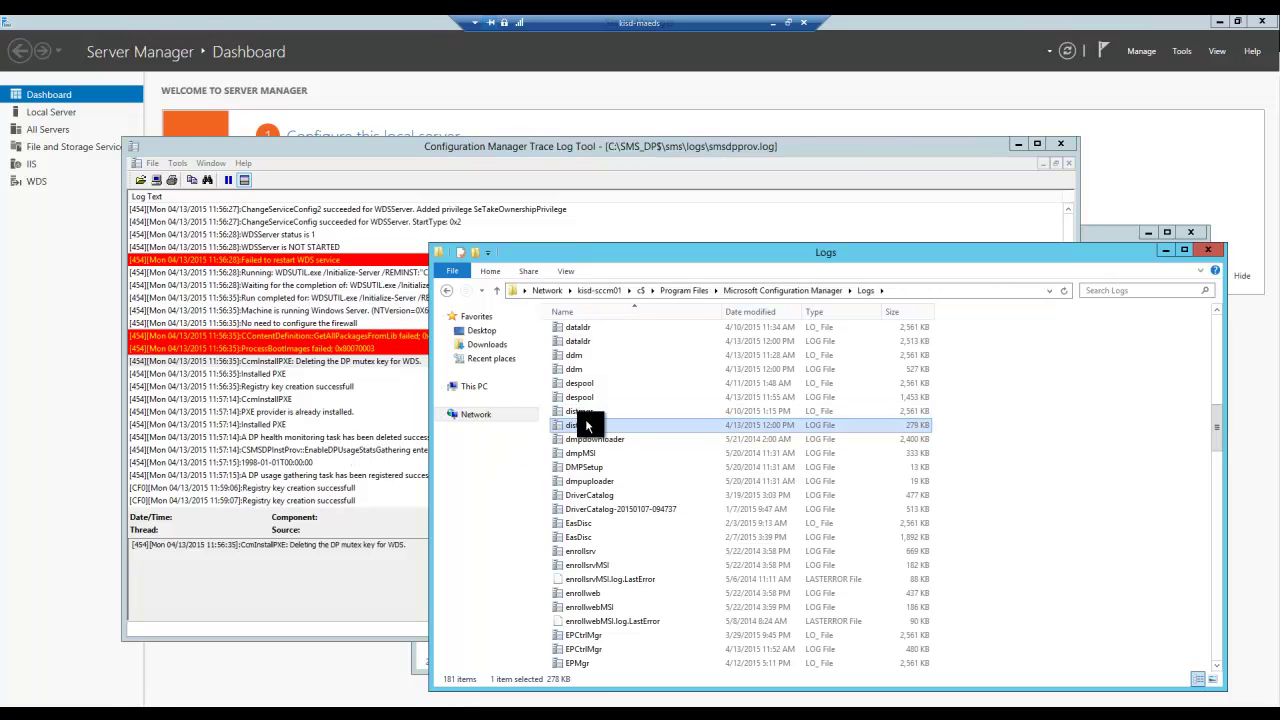
key(Return)
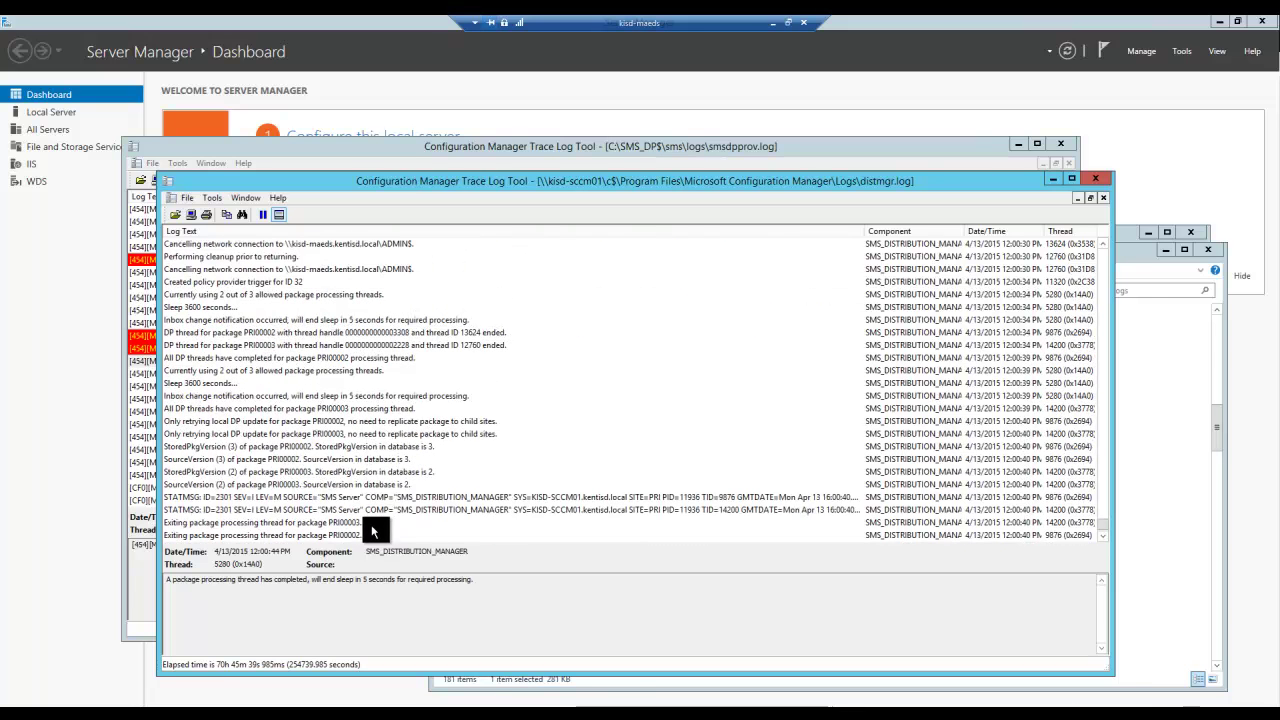
scroll(369, 522, up, 8)
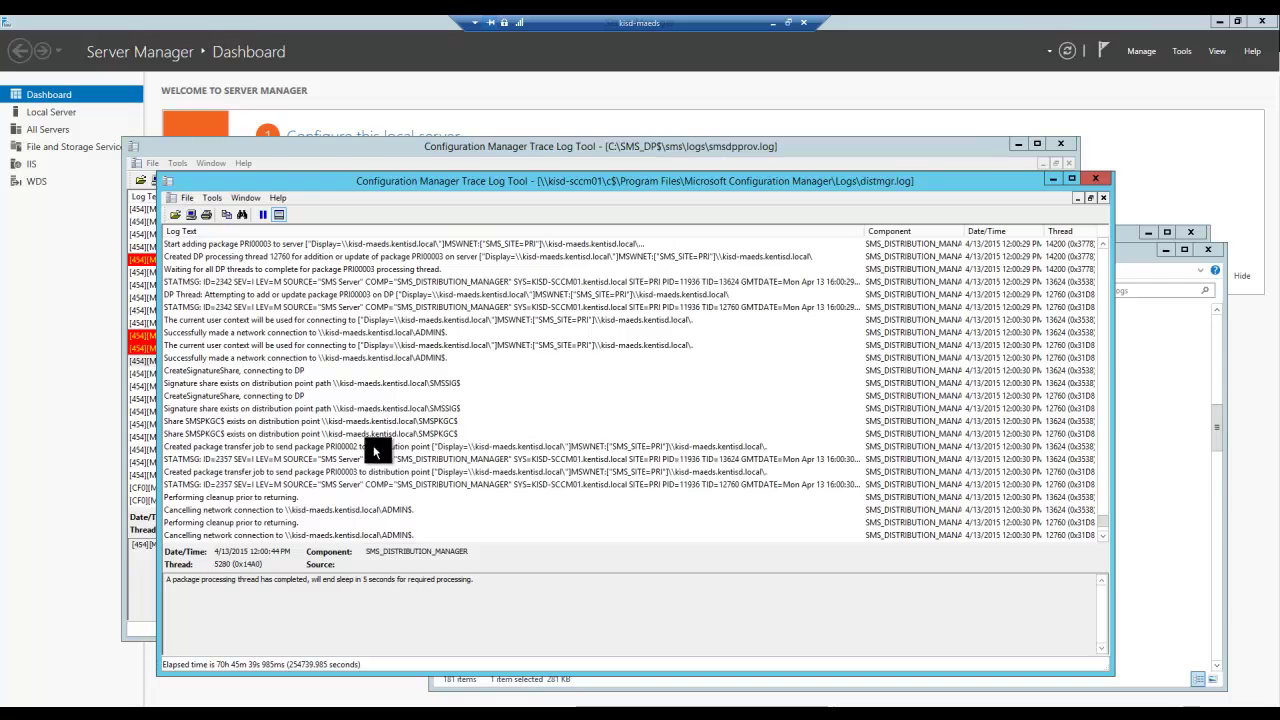
scroll(365, 442, down, 10)
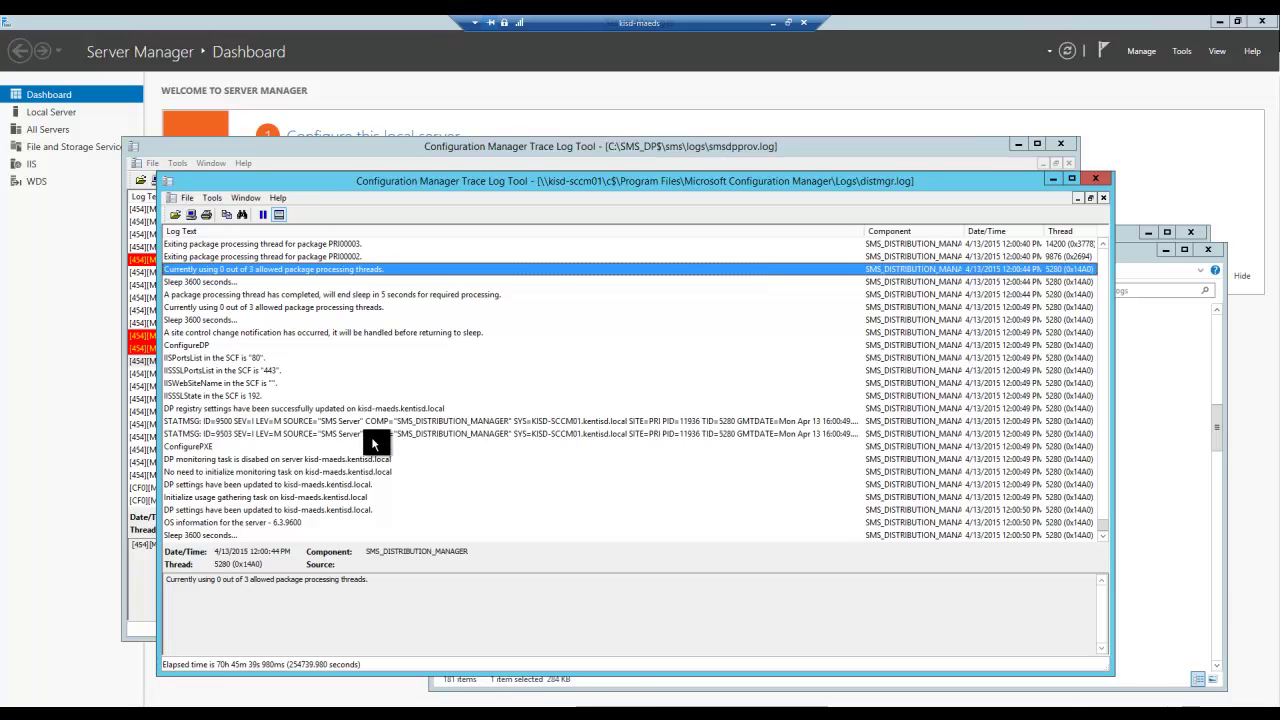
scroll(375, 438, up, 10)
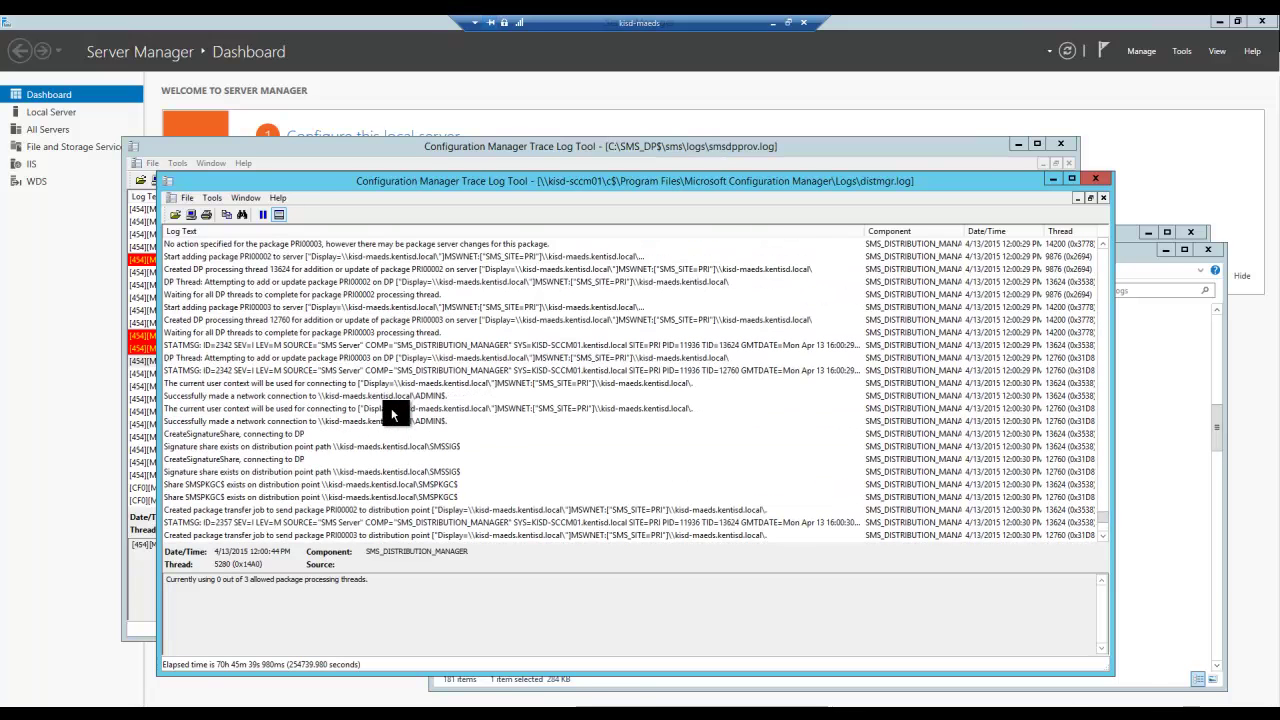
scroll(400, 412, up, 3)
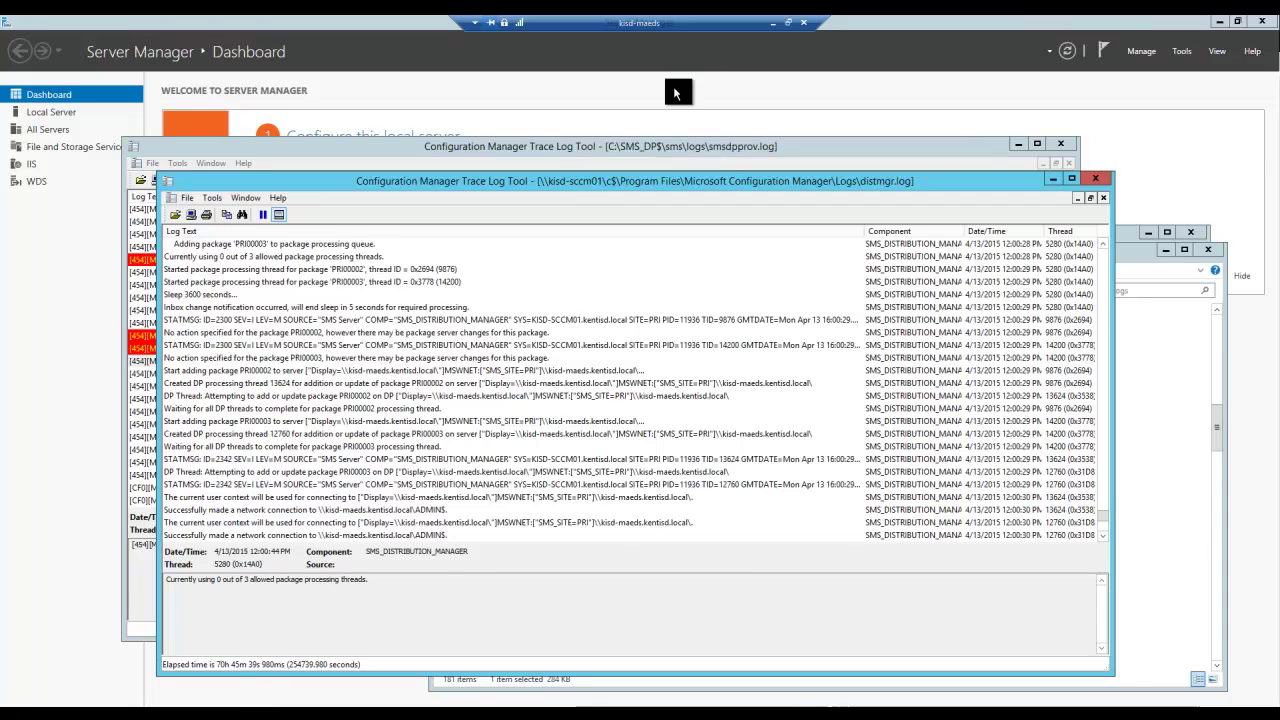
- Check that every KISD-MAEDS status row shows Success, then return to the kisd-maeds session
click(775, 24)
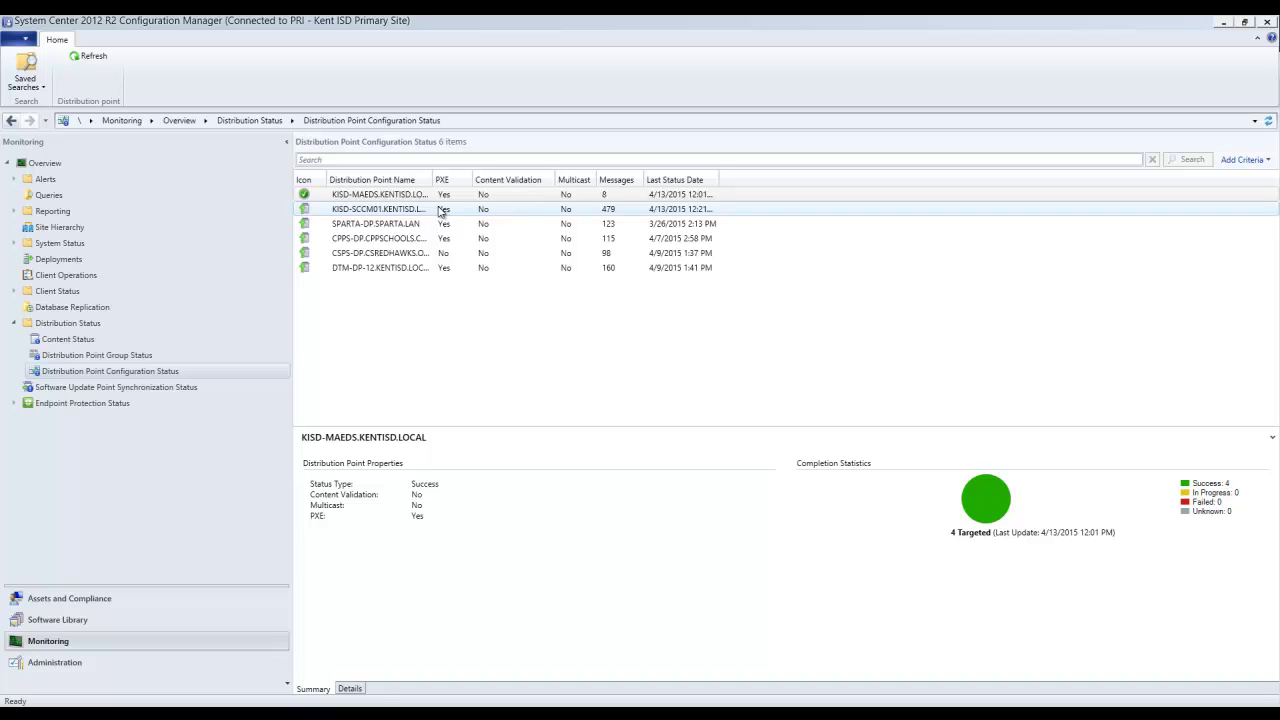
click(350, 689)
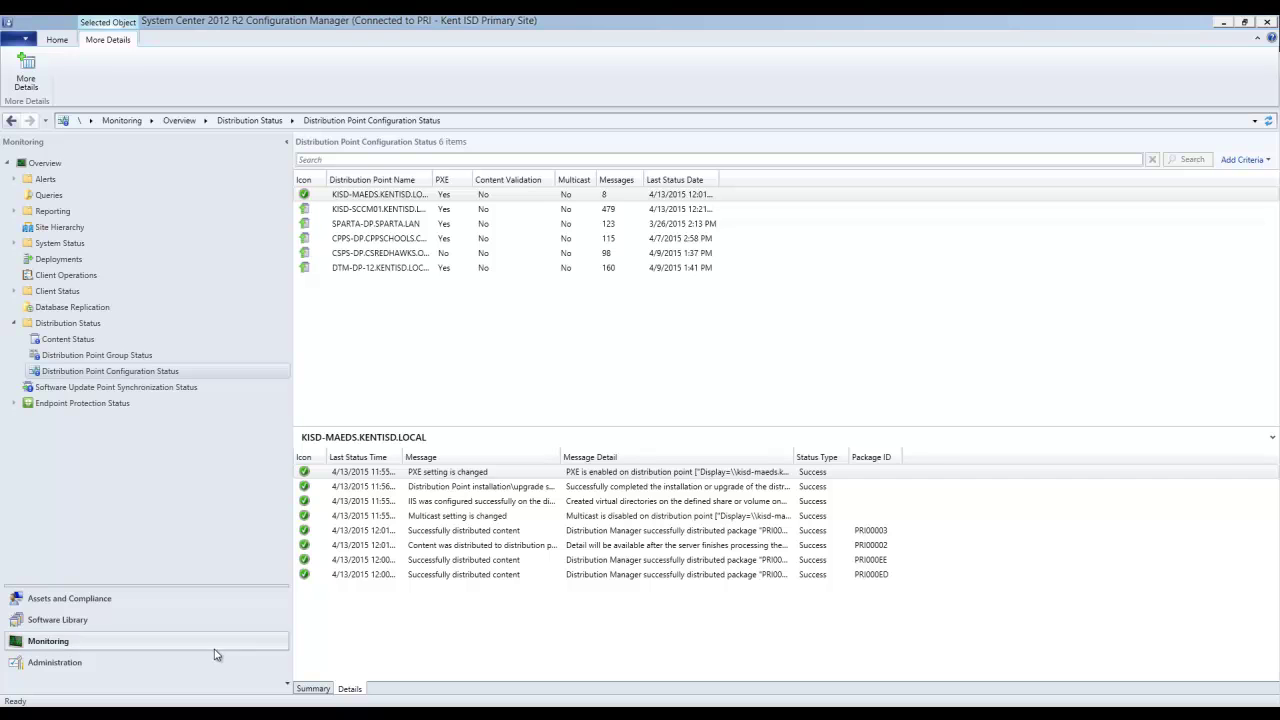
click(150, 660)
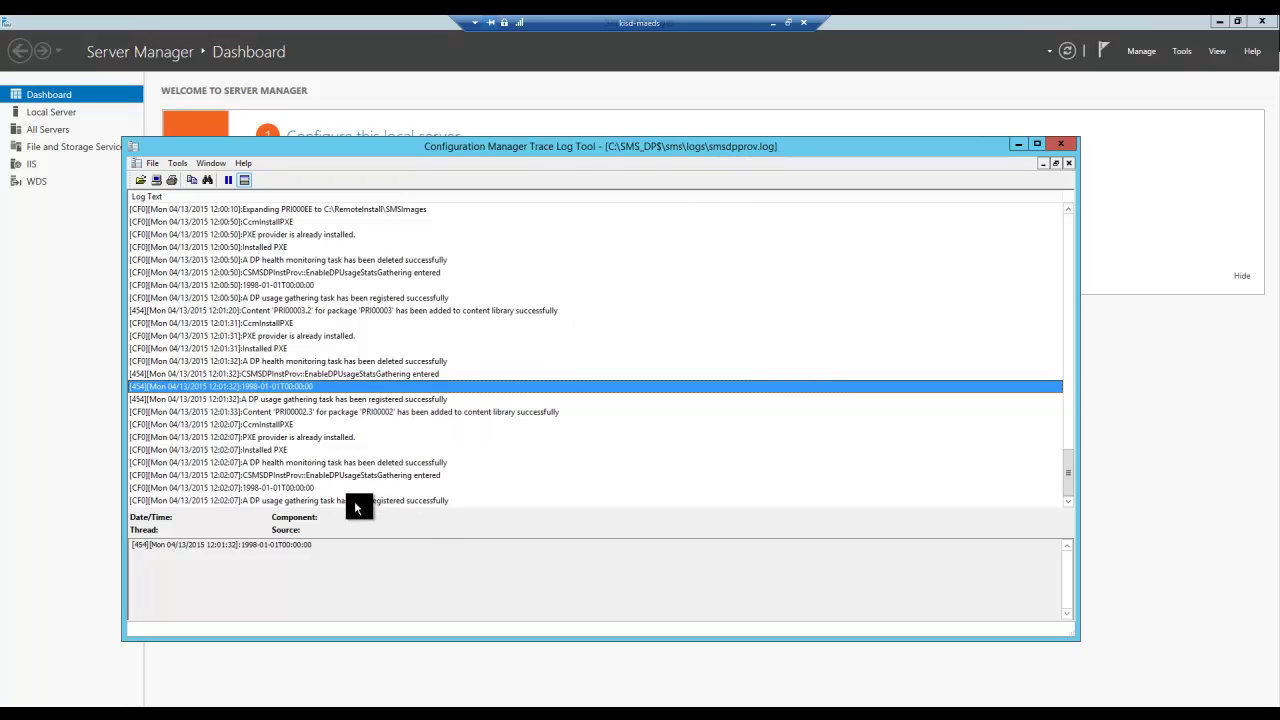
- Open PkgXferMgr.log from the site server's Logs folder in the Trace Log Tool
click(354, 500)
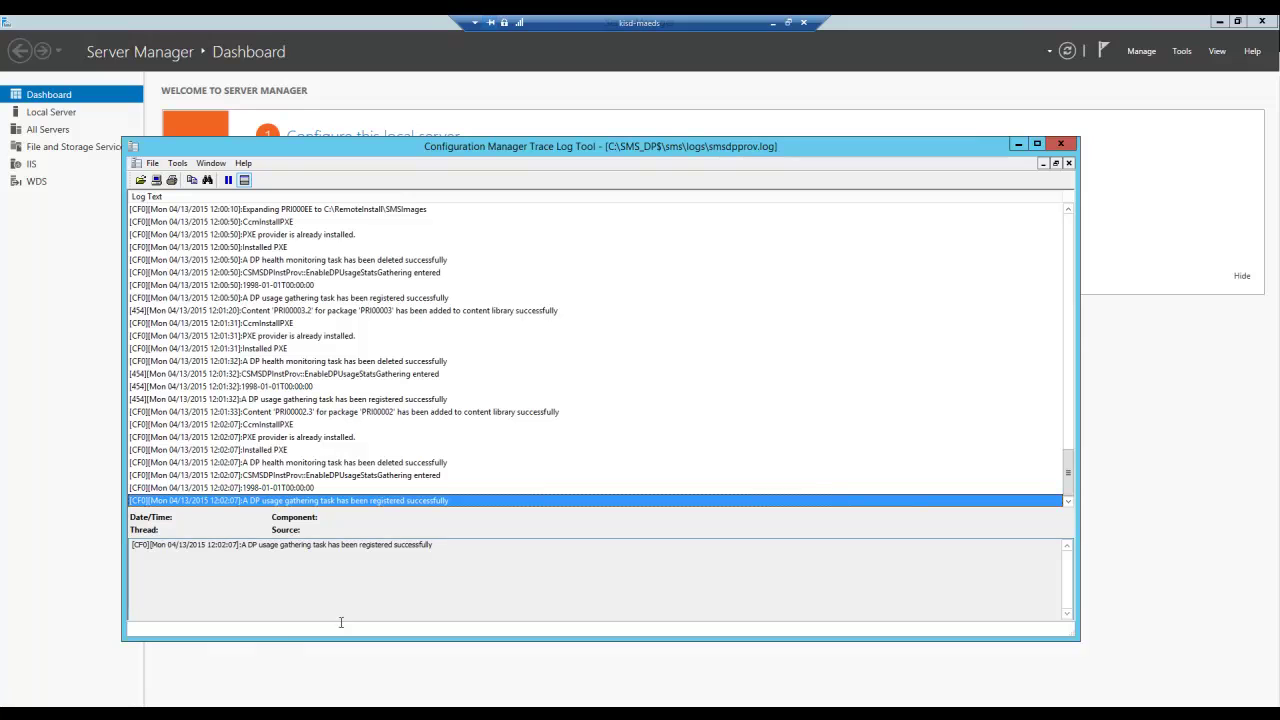
mouse_move(214, 702)
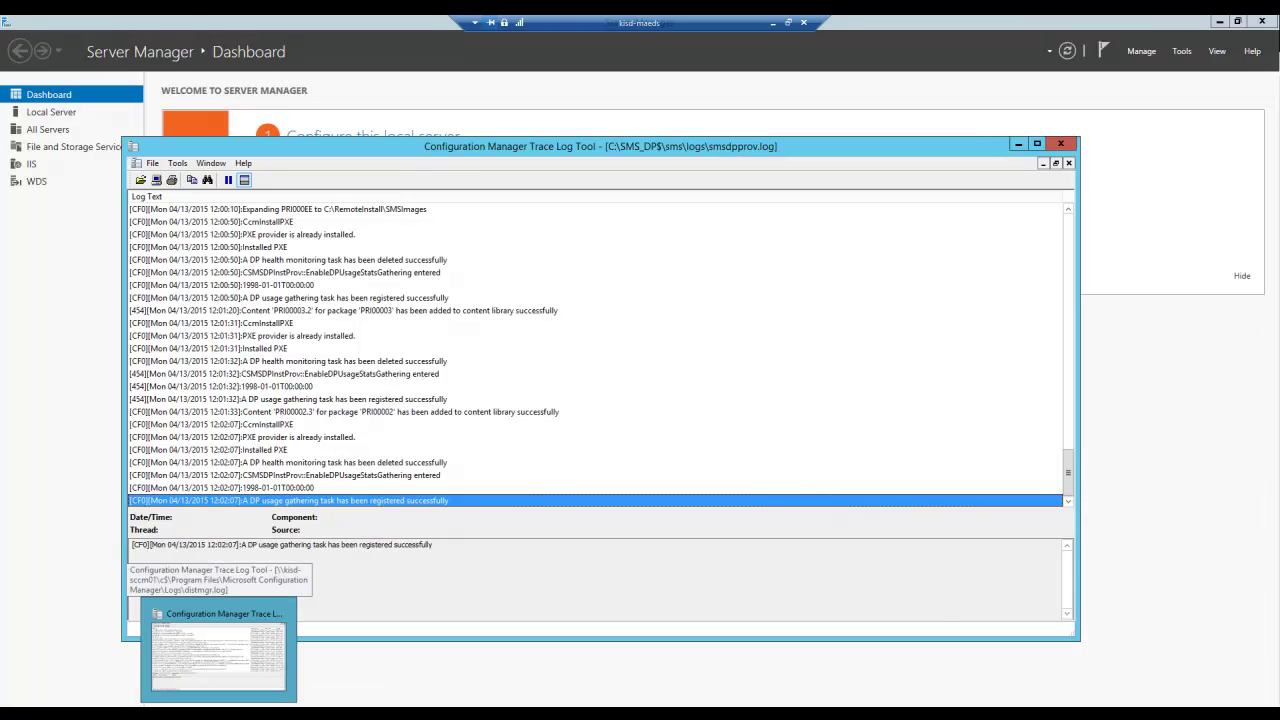
mouse_move(177, 694)
click(214, 651)
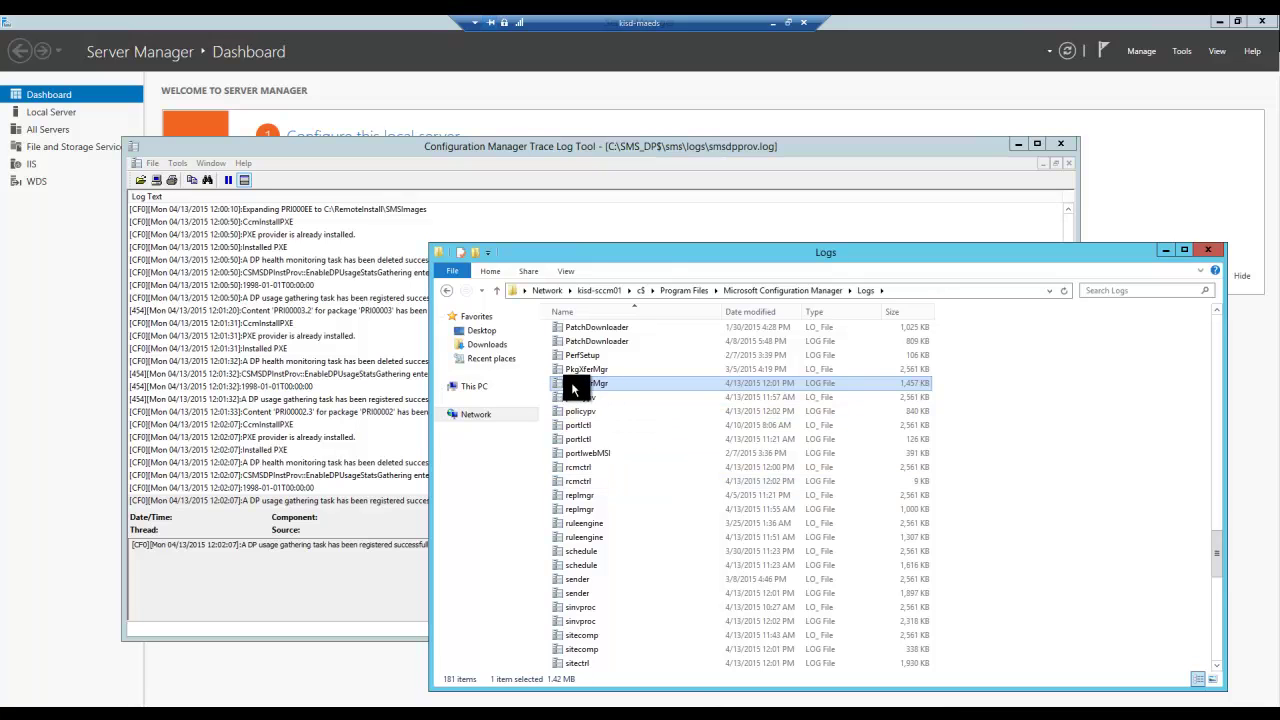
double_click(579, 381)
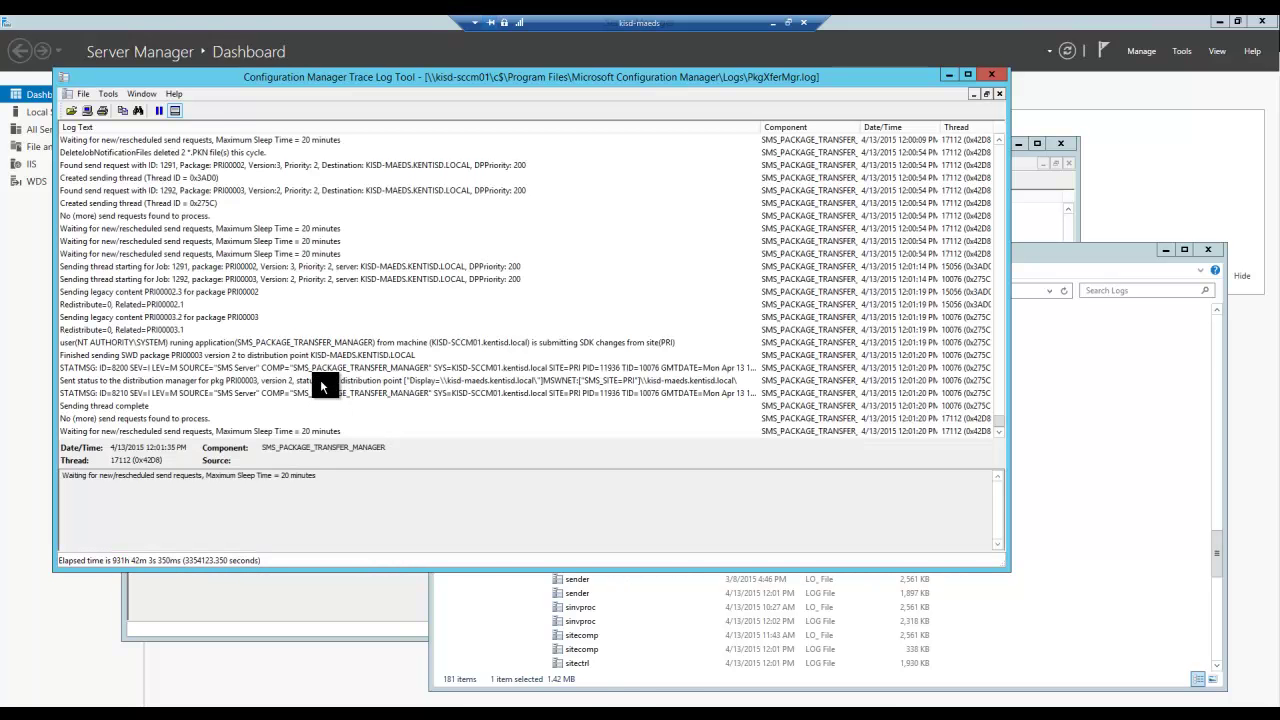
click(320, 381)
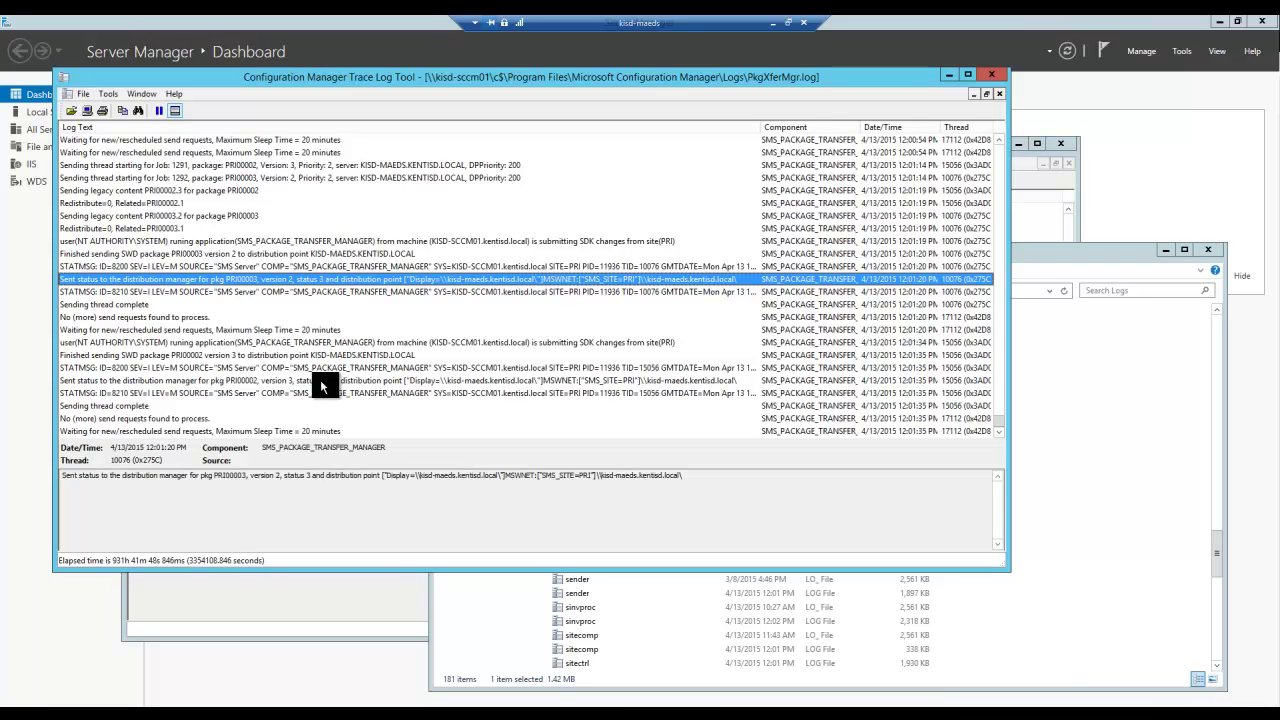
- Search the log for 'maeds' and review the PRI00002 and PRI00003 send entries
click(140, 111)
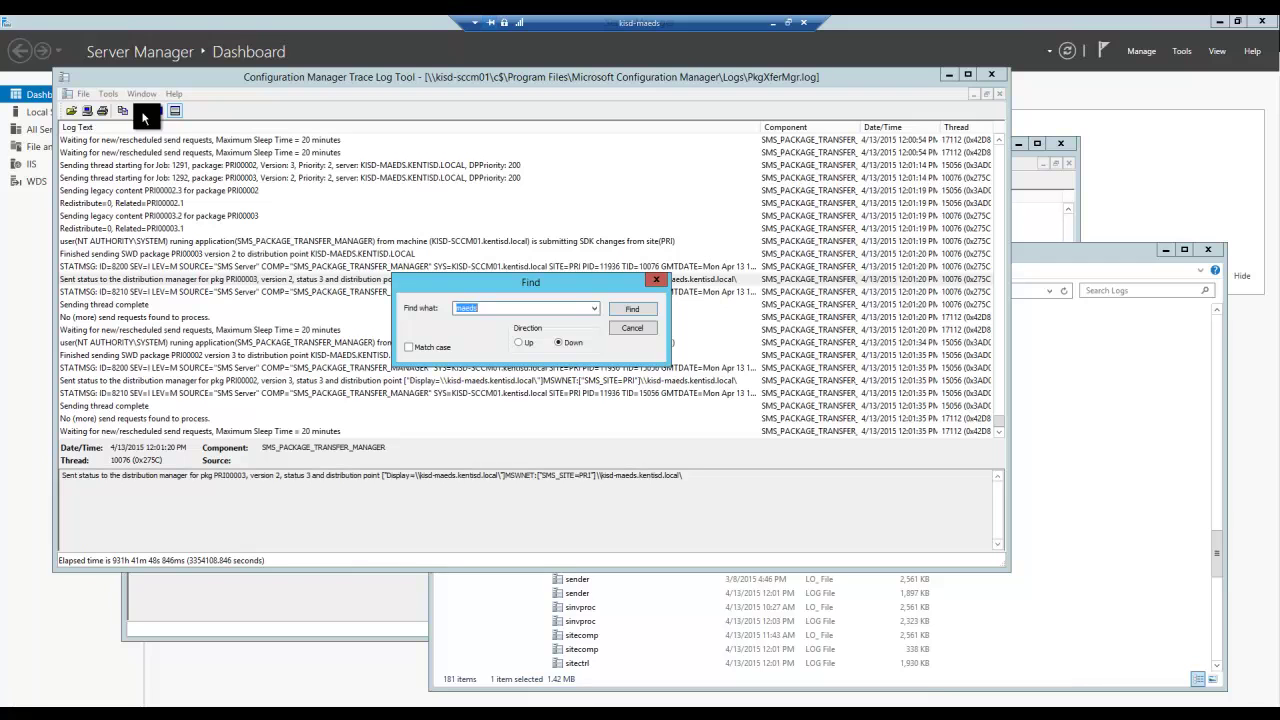
click(623, 309)
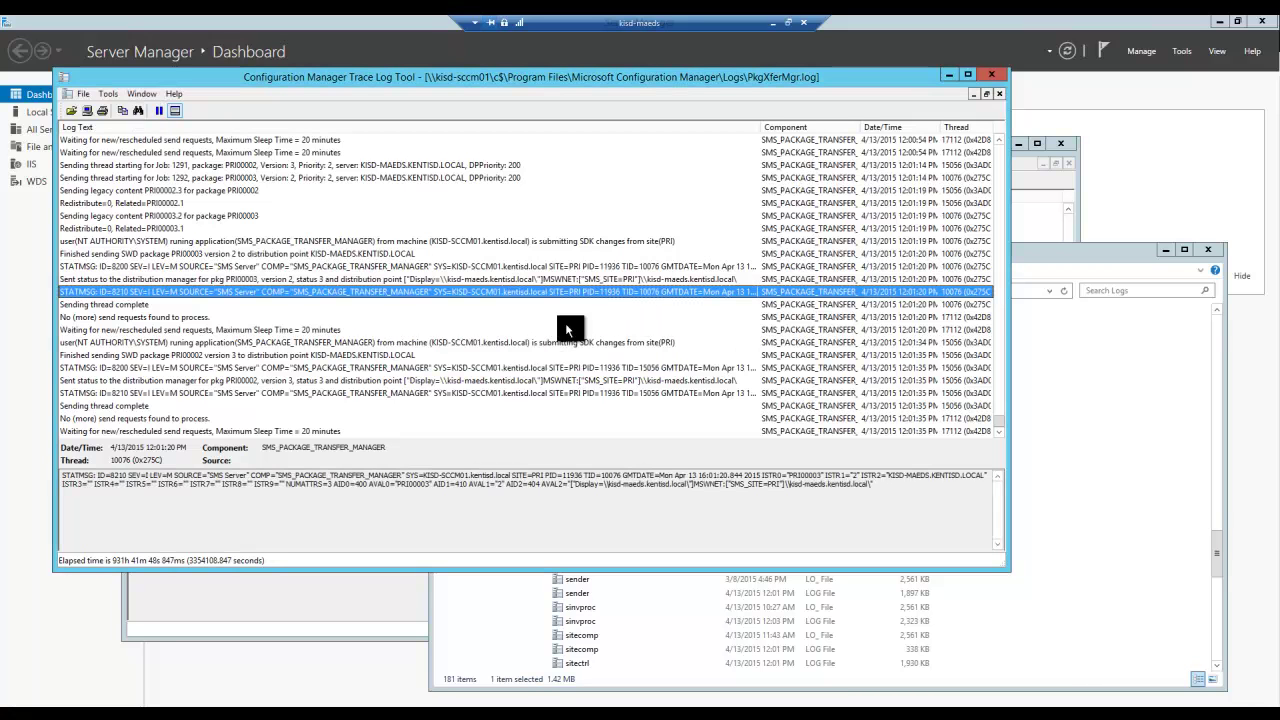
click(332, 318)
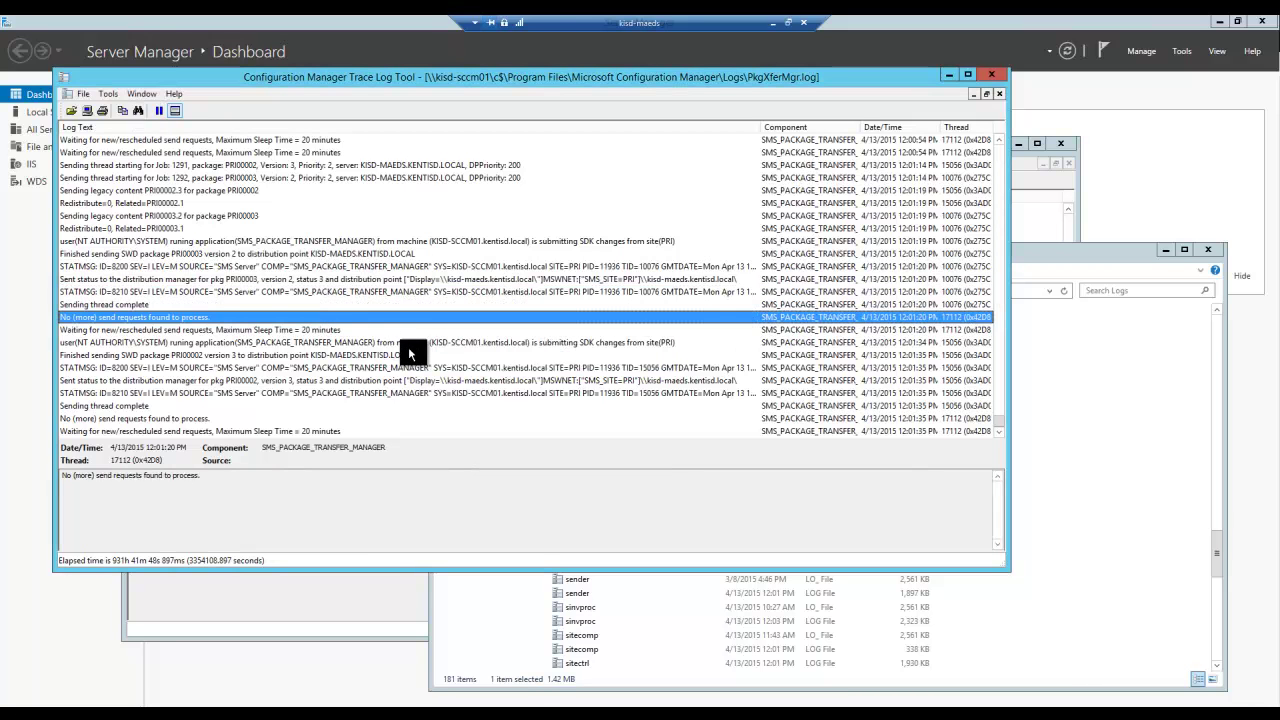
scroll(405, 349, up, 10)
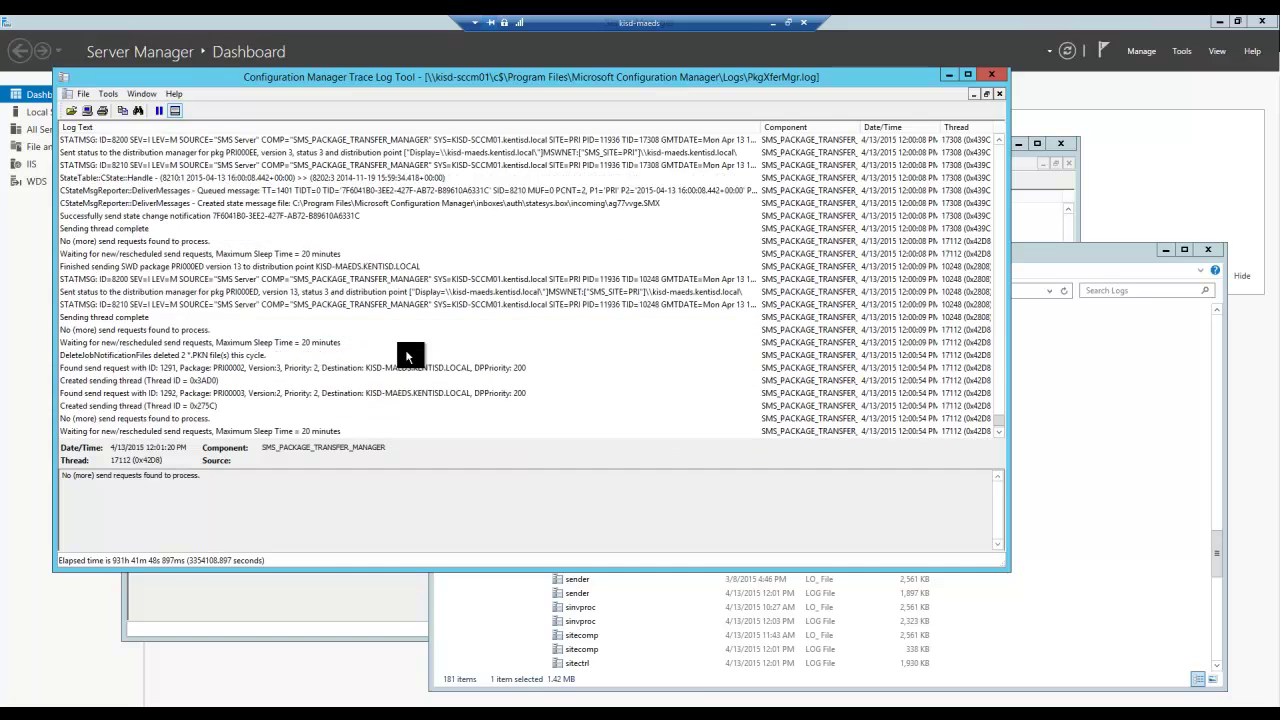
scroll(405, 355, up, 20)
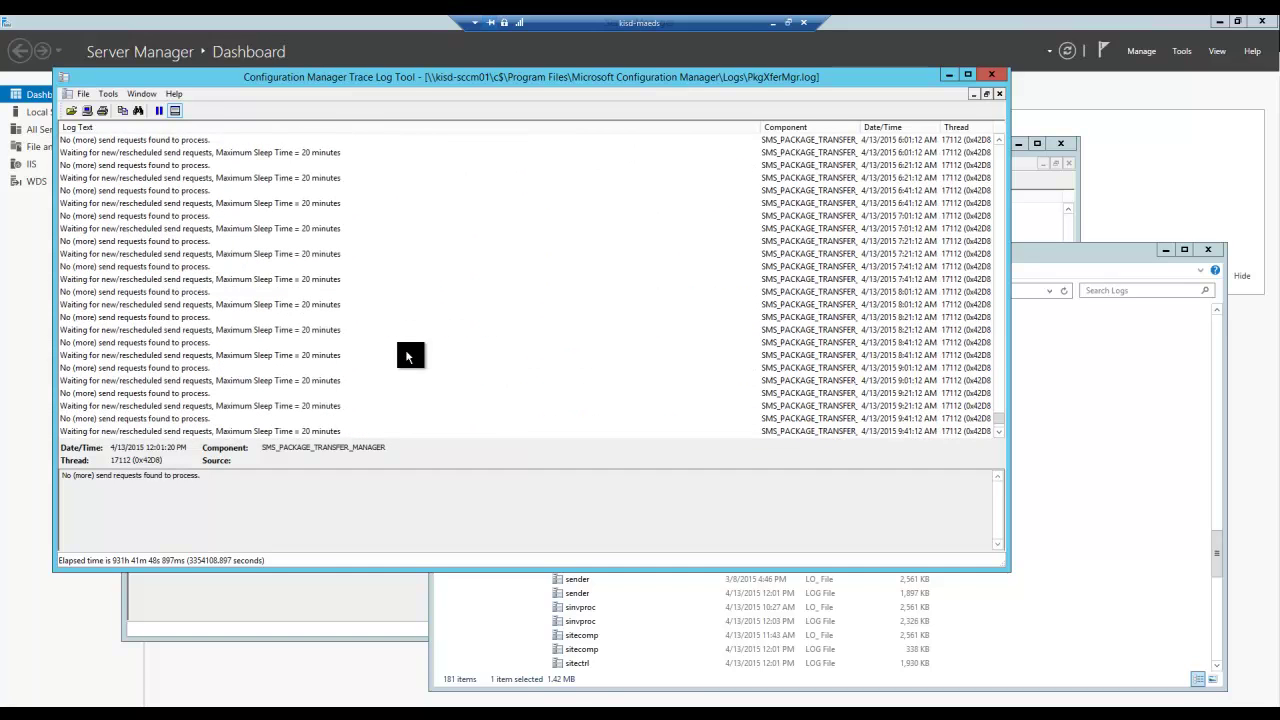
scroll(405, 349, up, 20)
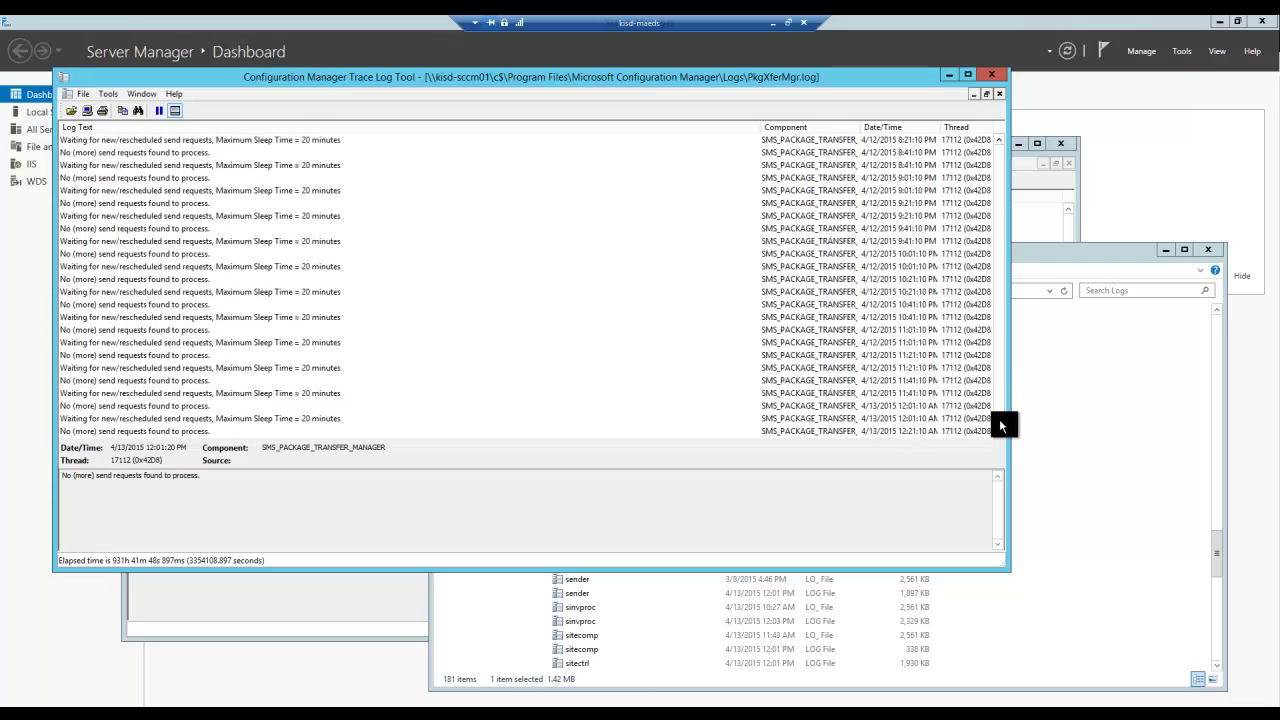
drag(999, 419, 999, 431)
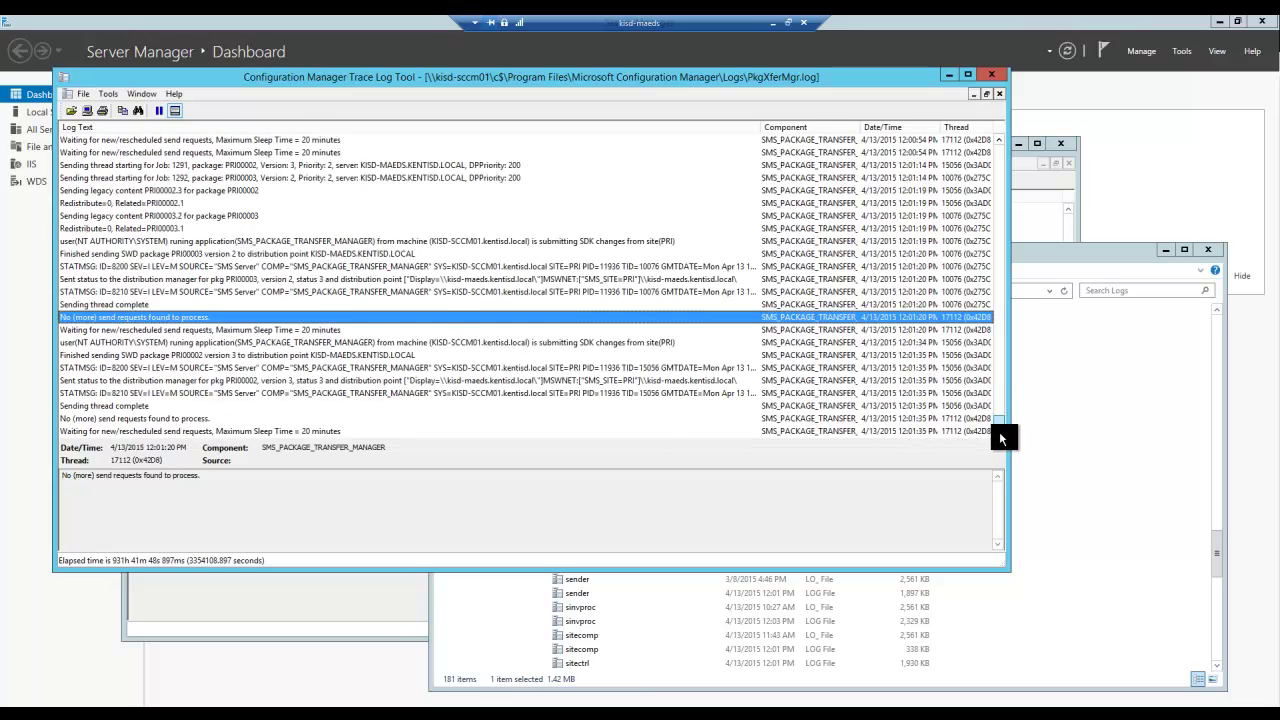
- Open Servers and Site System Roles and select kisd-maeds's Distribution point role
click(775, 24)
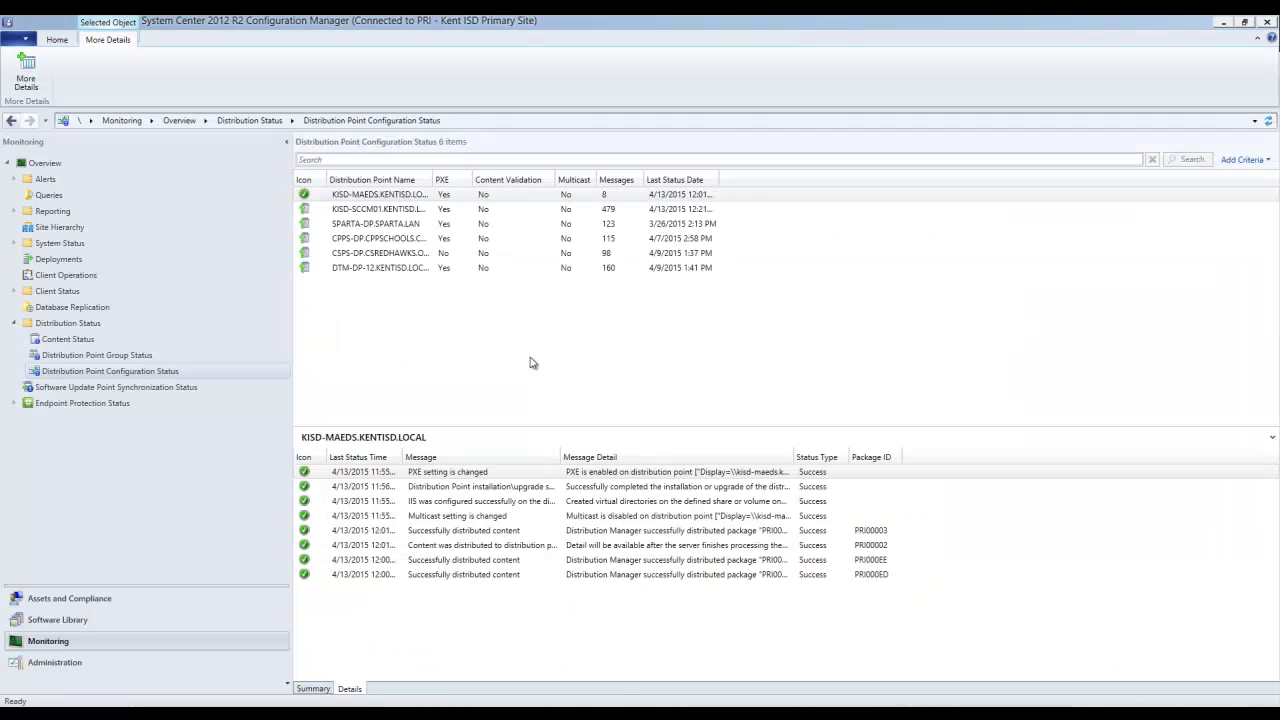
click(87, 667)
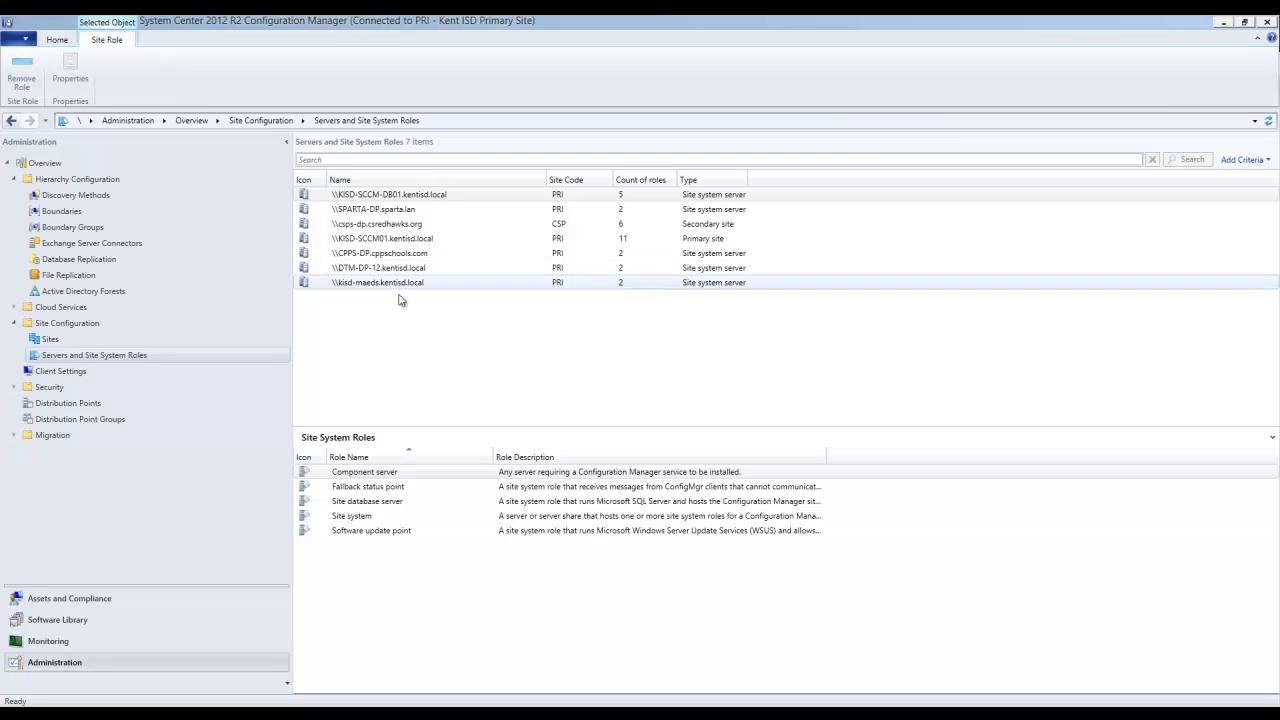
click(352, 284)
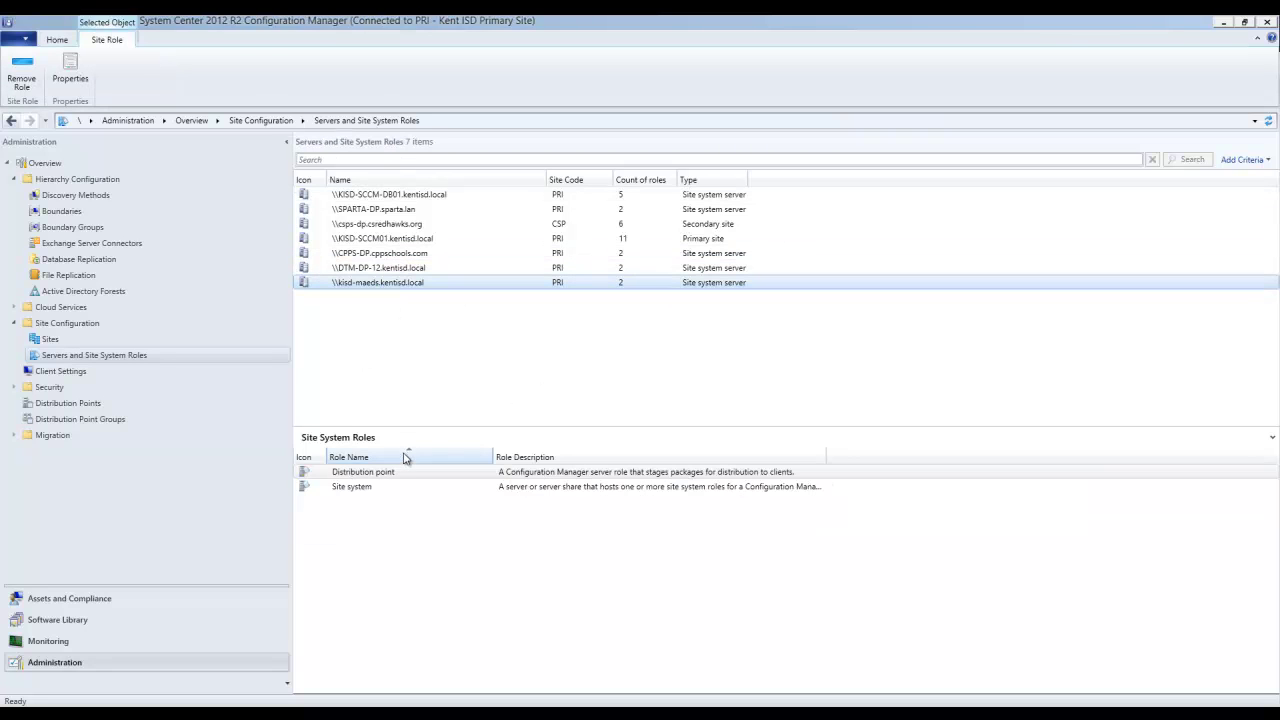
click(393, 472)
click(410, 283)
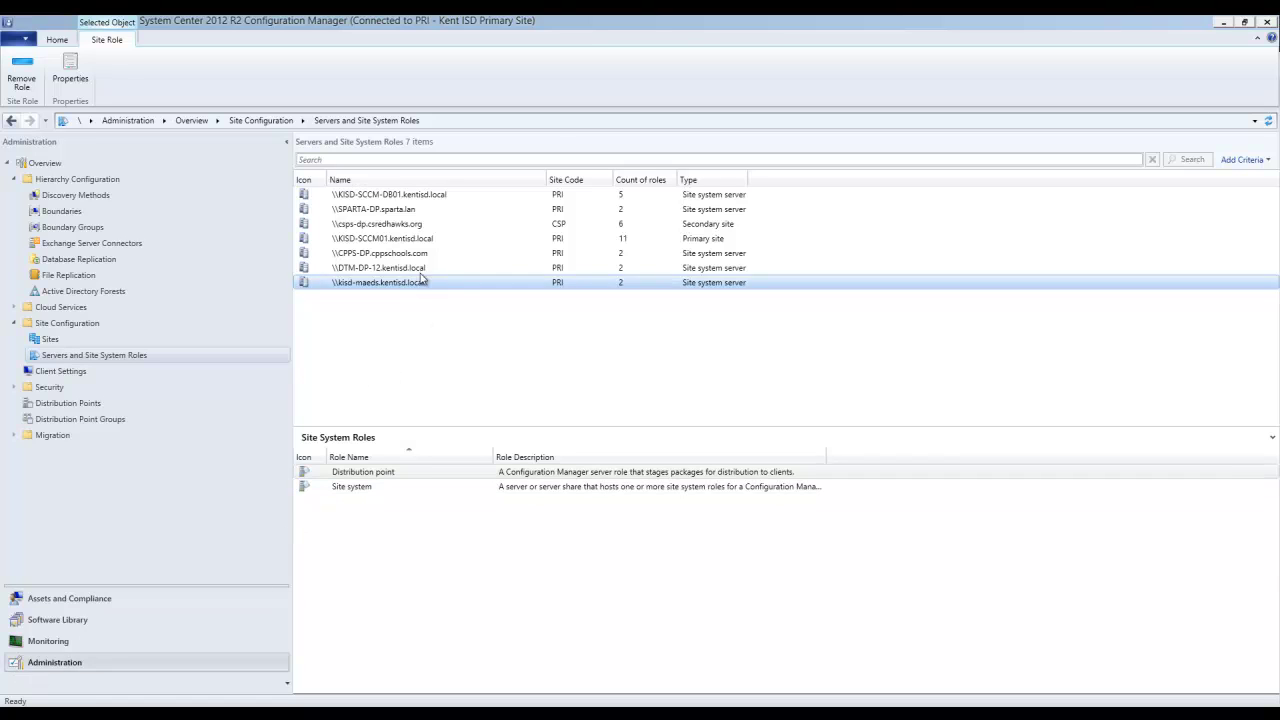
click(386, 472)
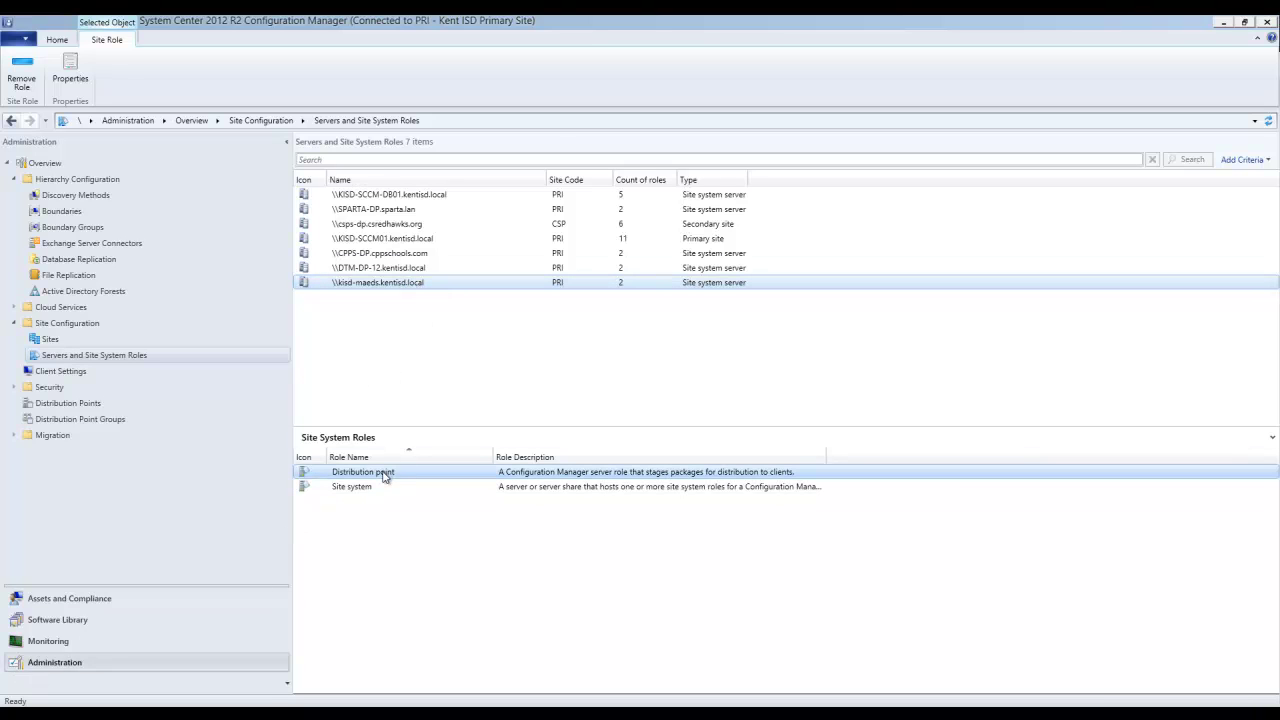
- In the Distribution point properties, mark Monday hours 0–22 as Closed on the schedule
right_click(384, 475)
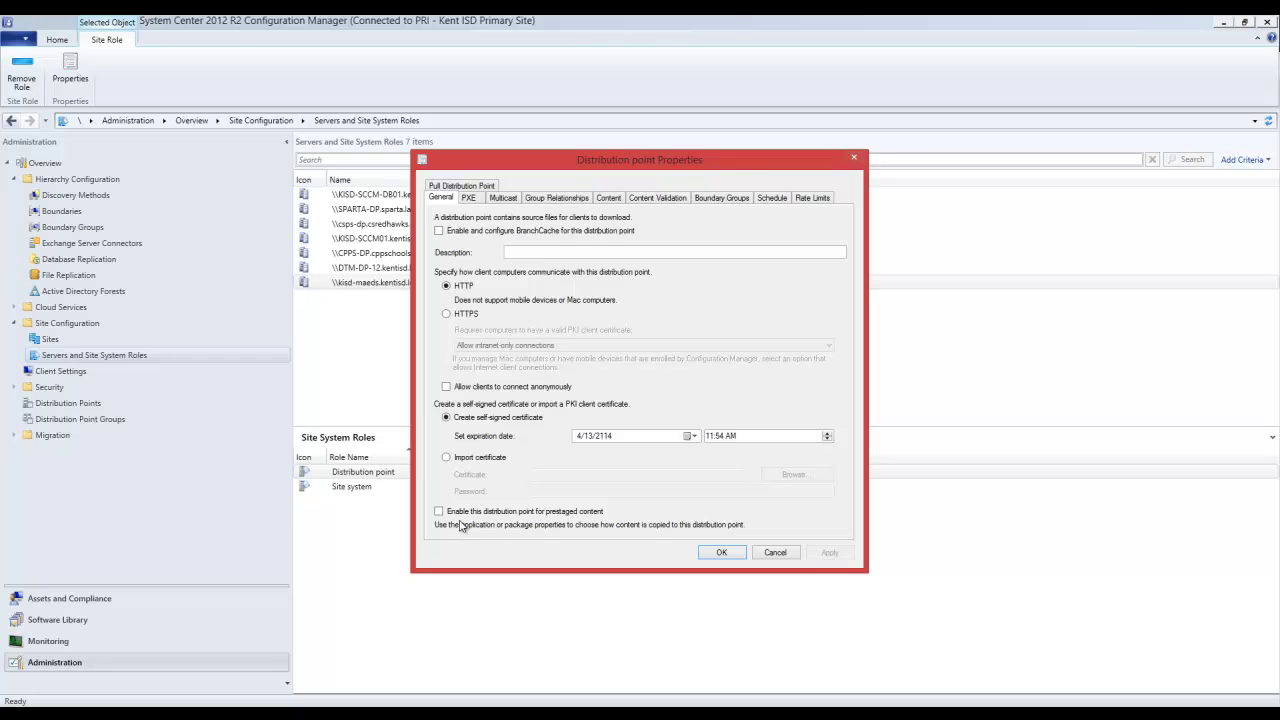
click(505, 199)
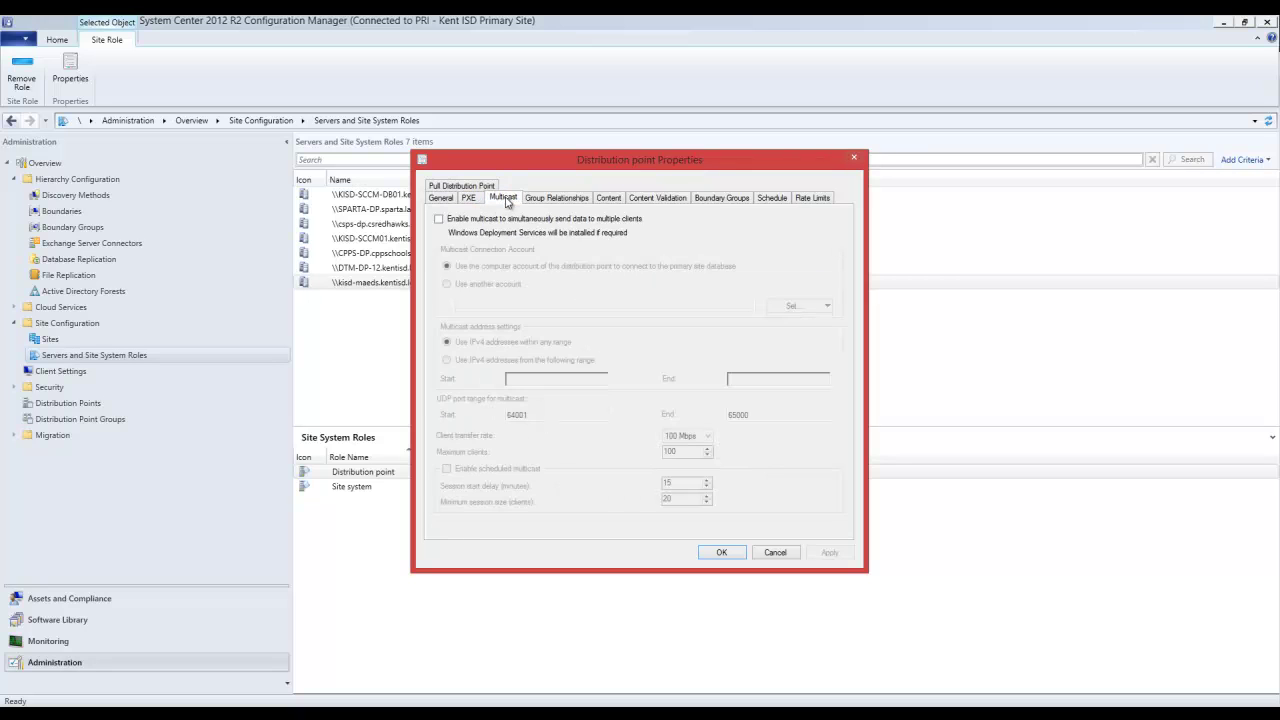
click(716, 200)
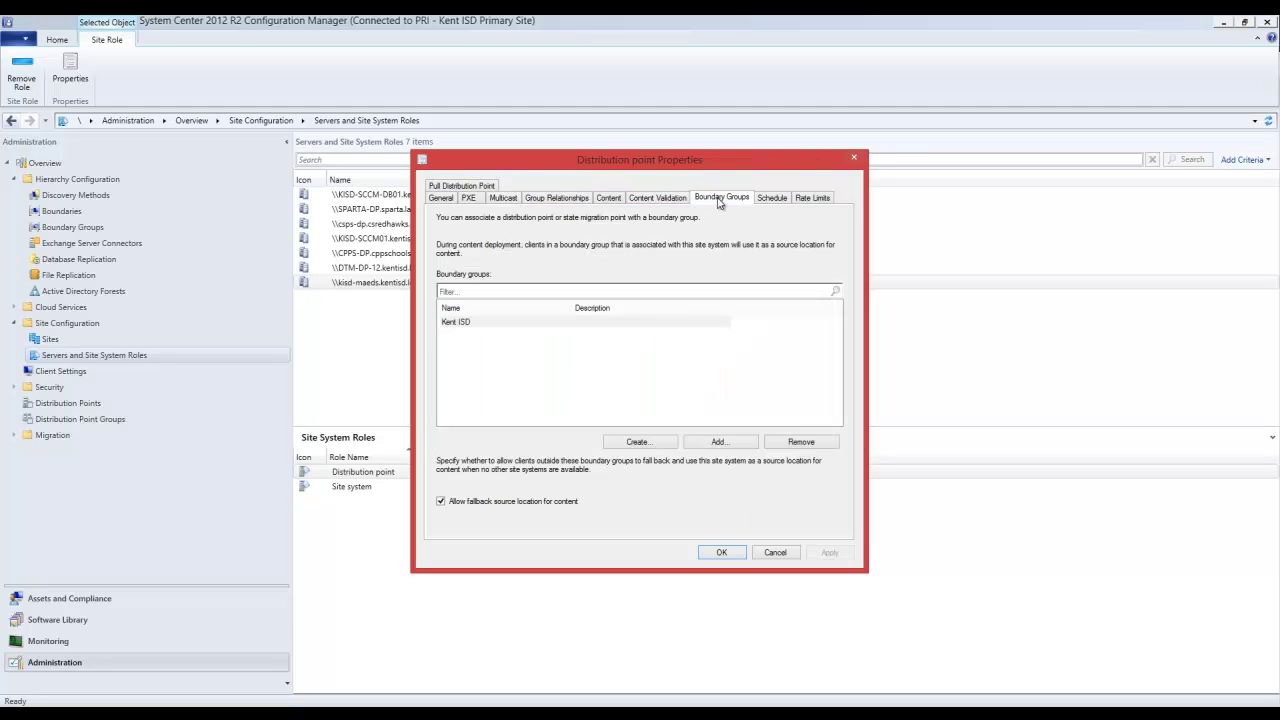
click(775, 199)
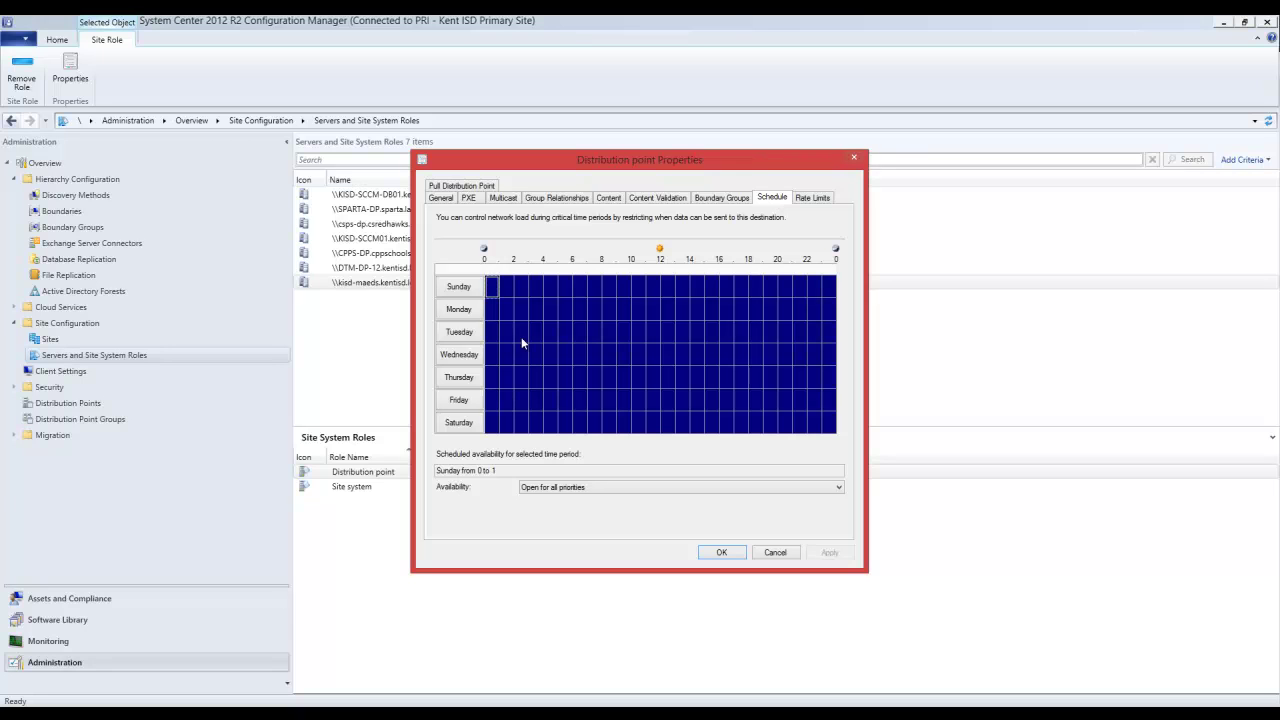
drag(488, 312, 803, 310)
click(838, 487)
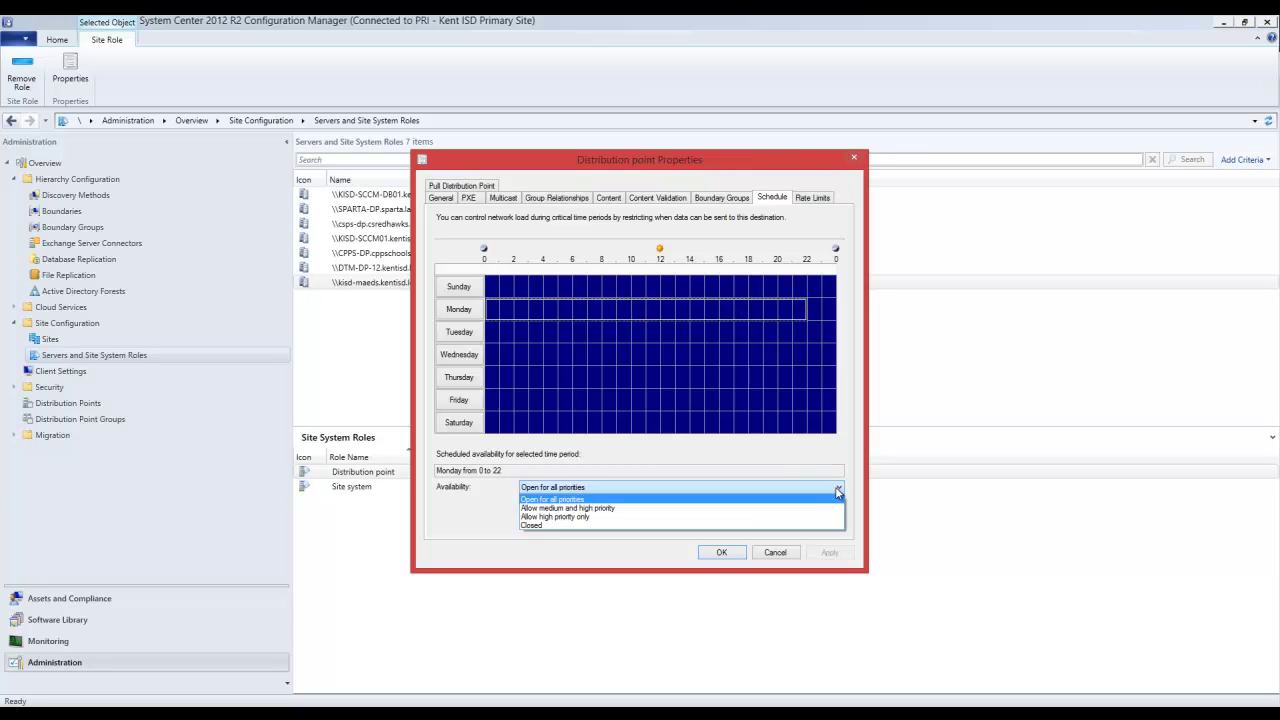
click(798, 526)
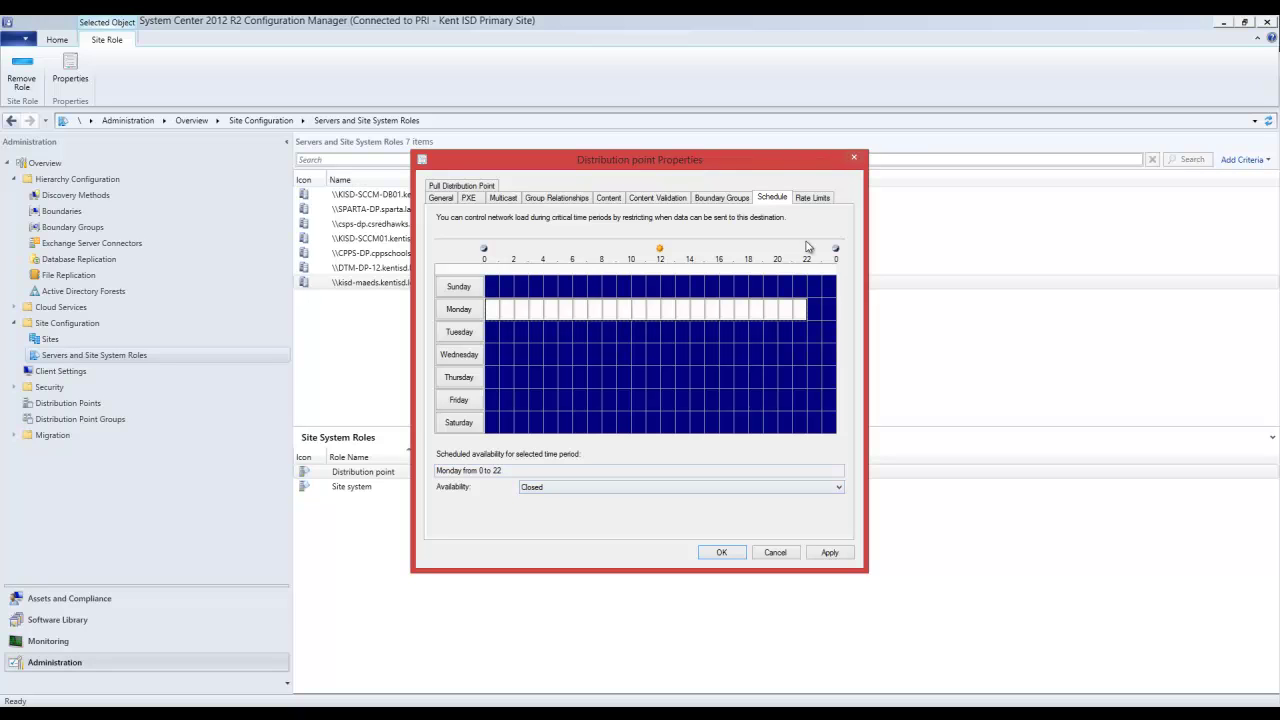
- Enable prestaged content on the General page, then apply and close the properties
click(814, 199)
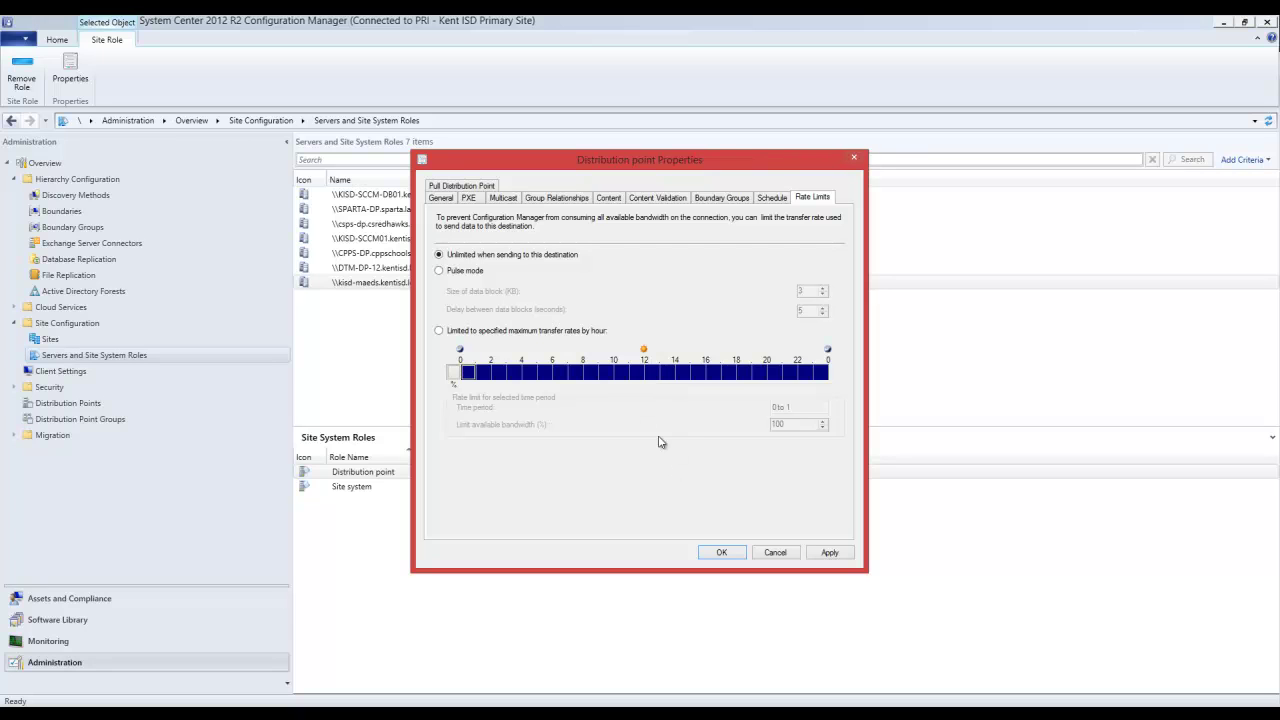
click(442, 187)
click(442, 187)
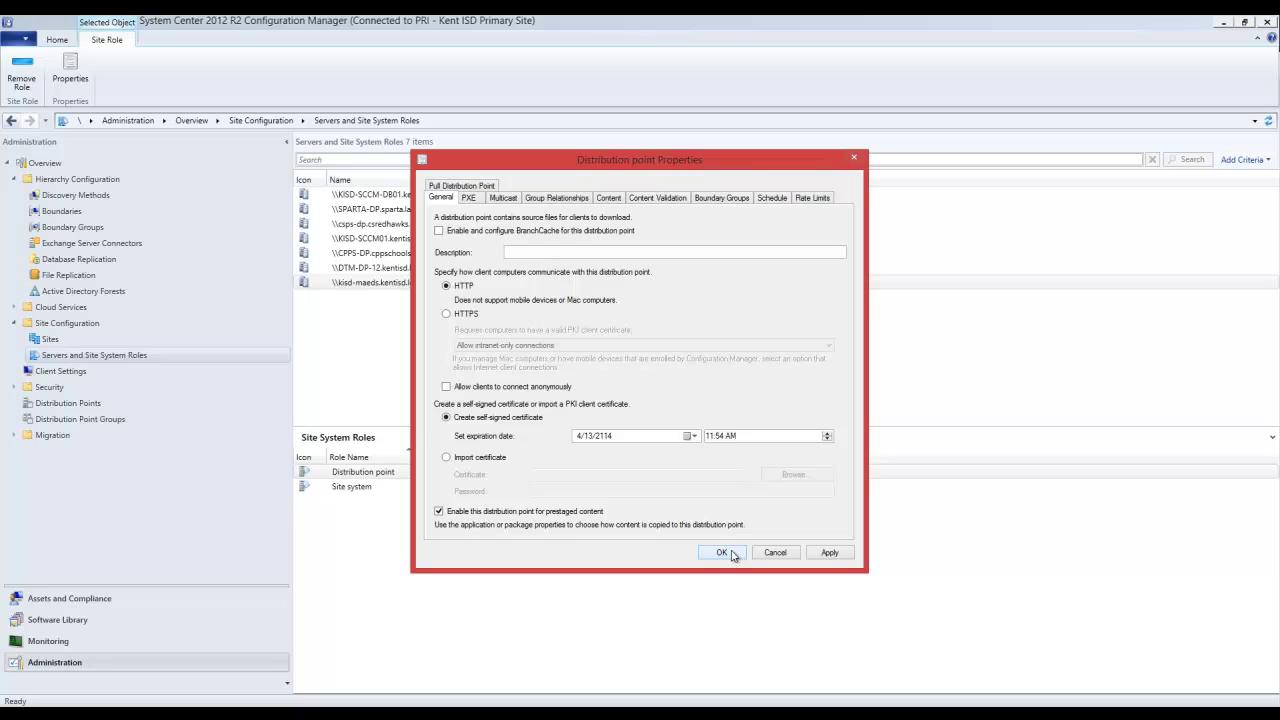
click(828, 552)
click(721, 553)
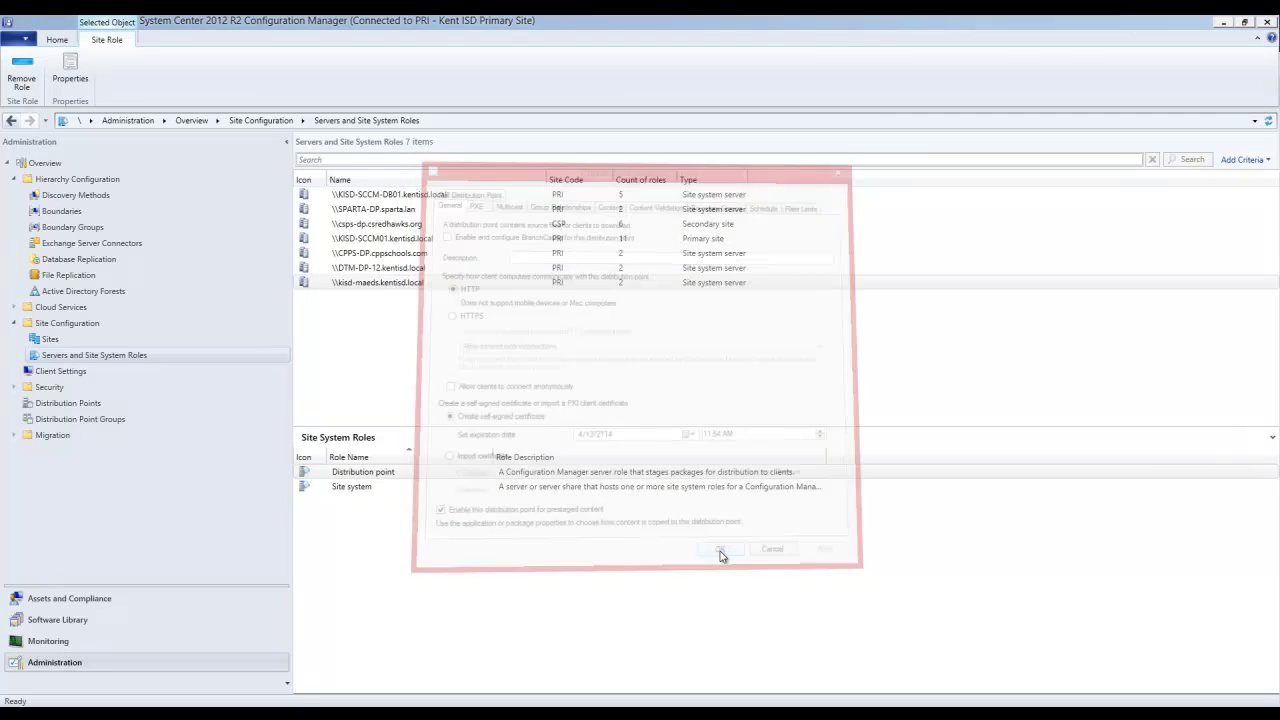
- Go to Operating System Images and open the context menu for Windows 8.1 - 3.5 Adobe
click(55, 620)
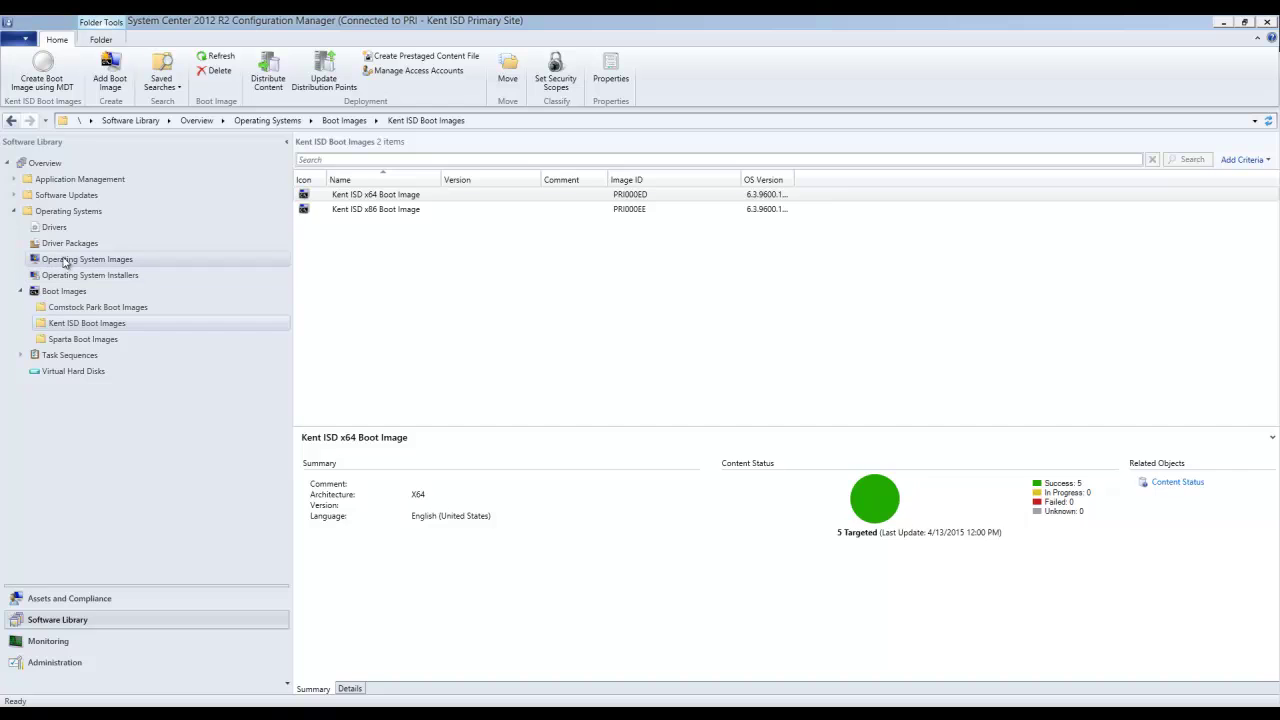
click(68, 261)
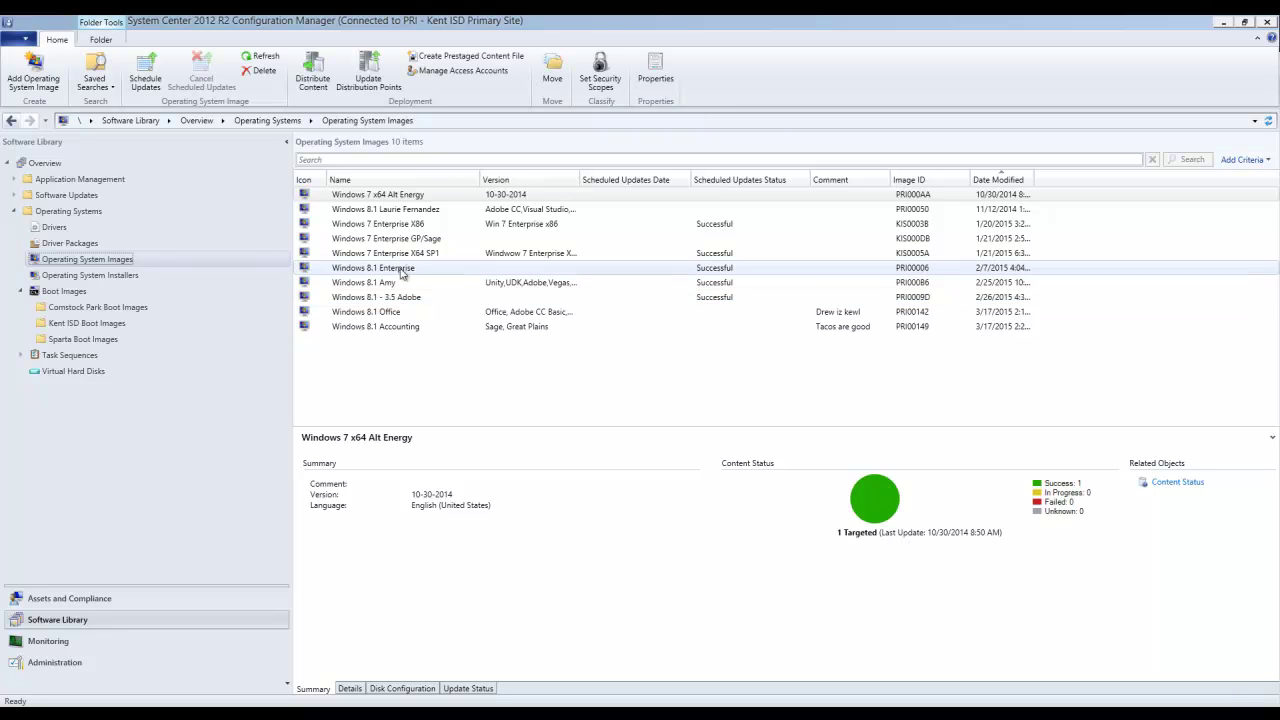
click(402, 300)
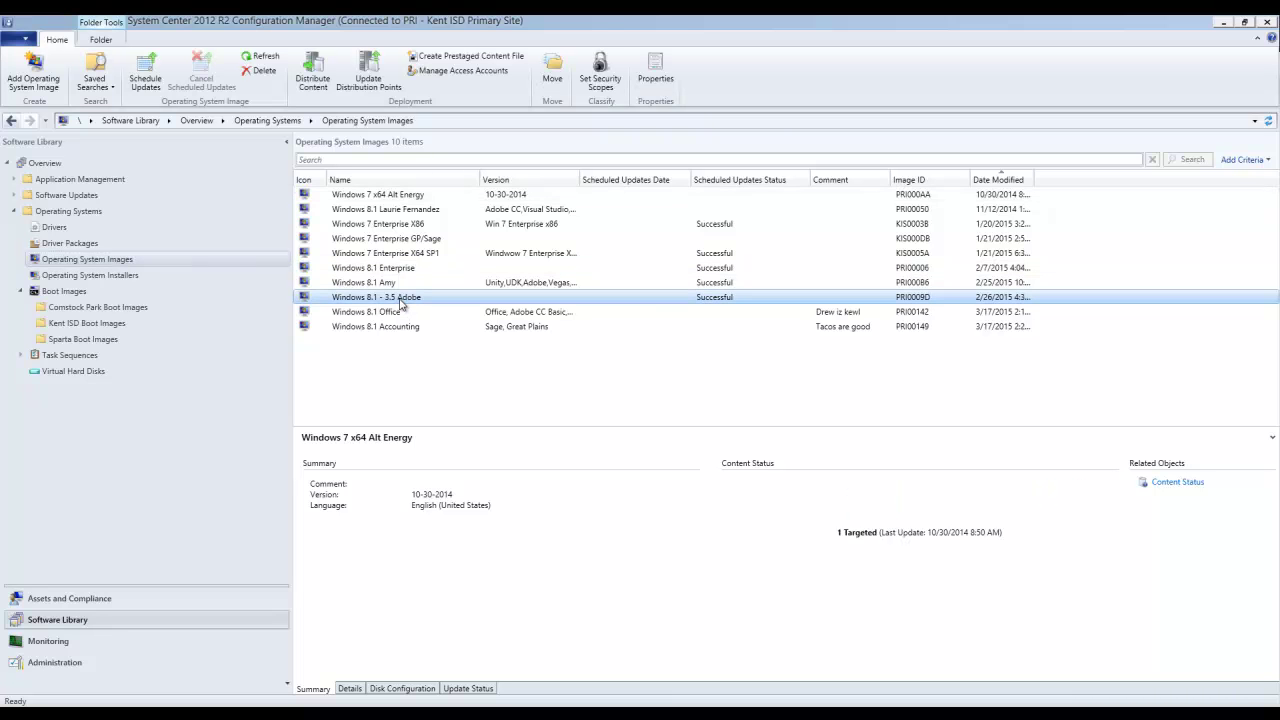
right_click(402, 303)
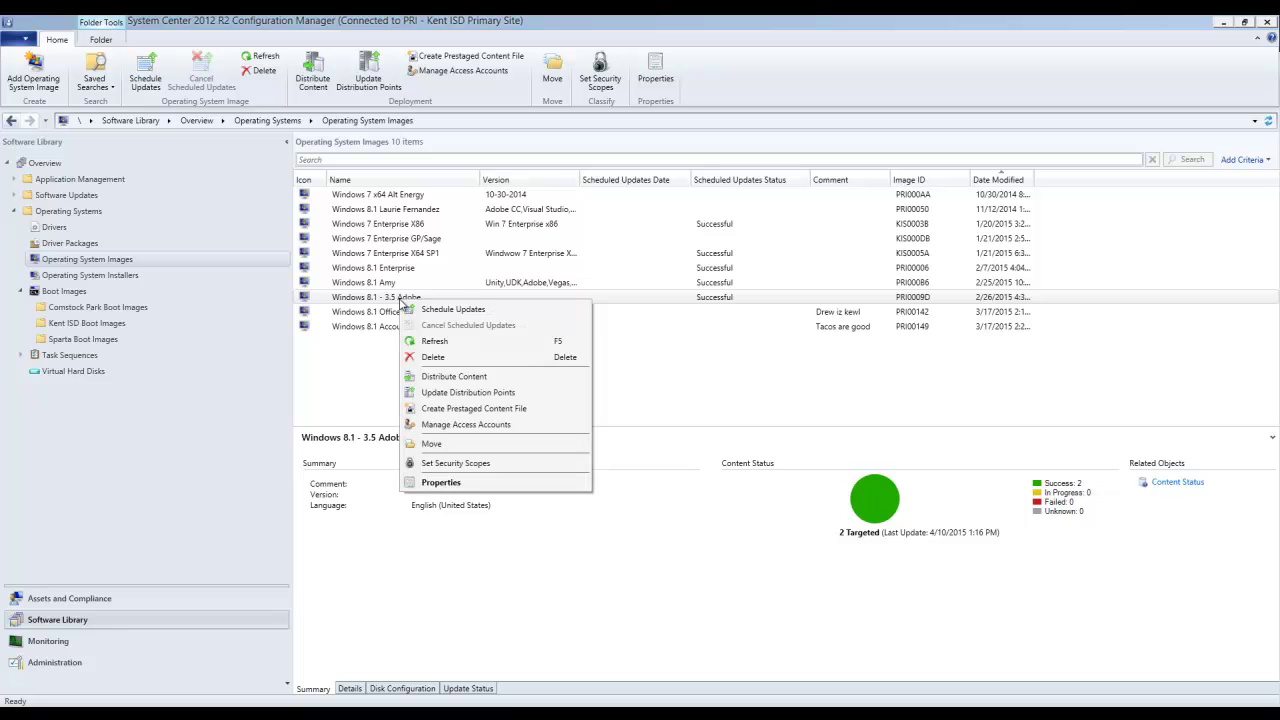
- Browse the .pkgx files in \\kisd-maeds\c$\Prestaged Content from the prestaged content wizard, then cancel it
click(499, 410)
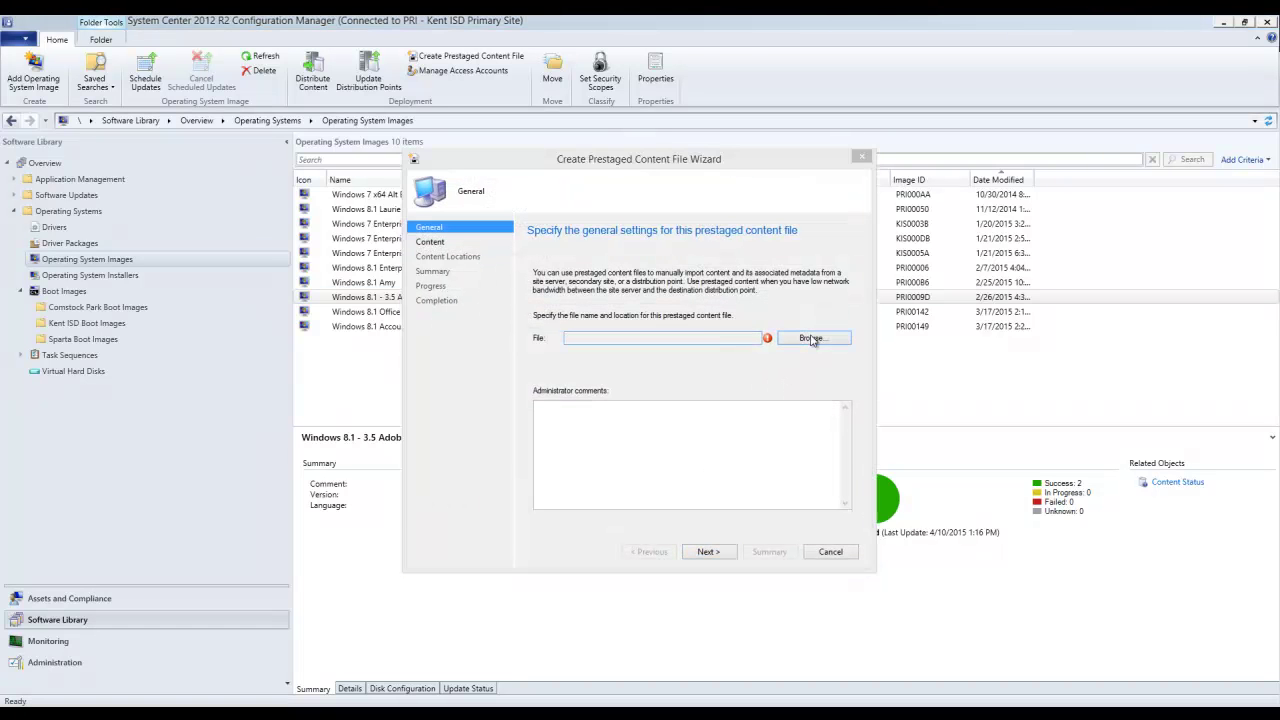
click(812, 340)
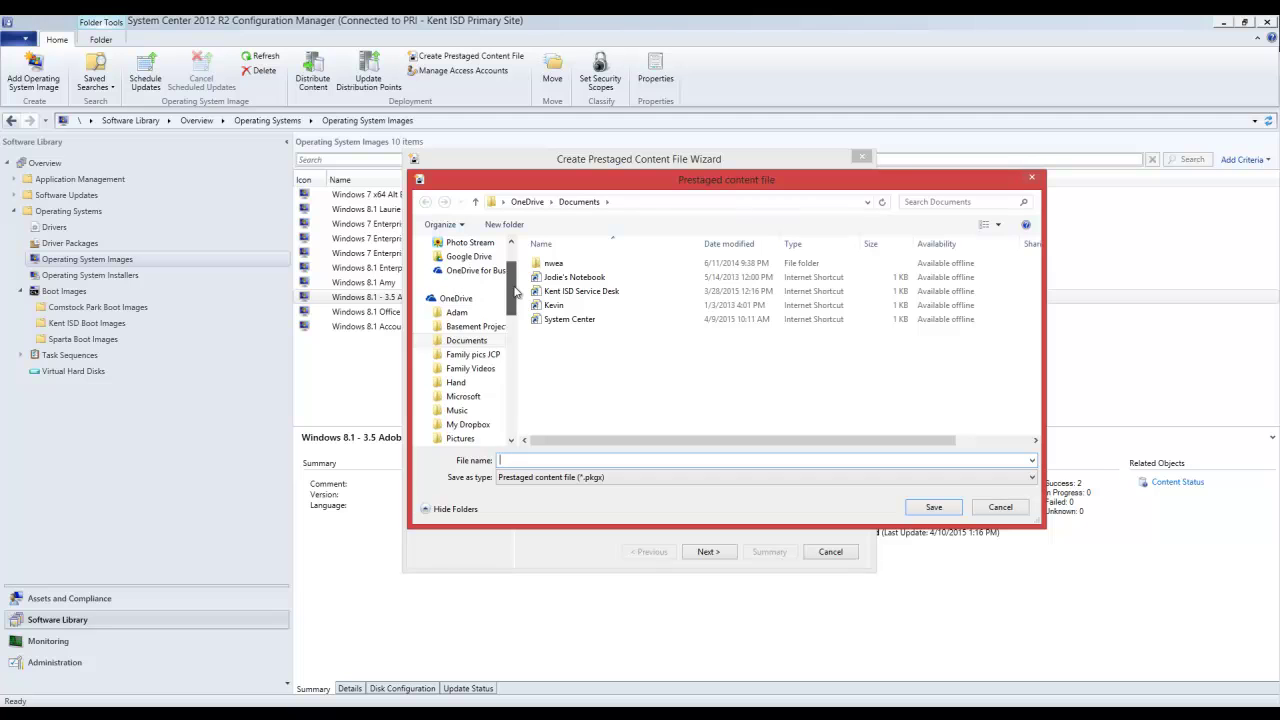
drag(516, 290, 516, 330)
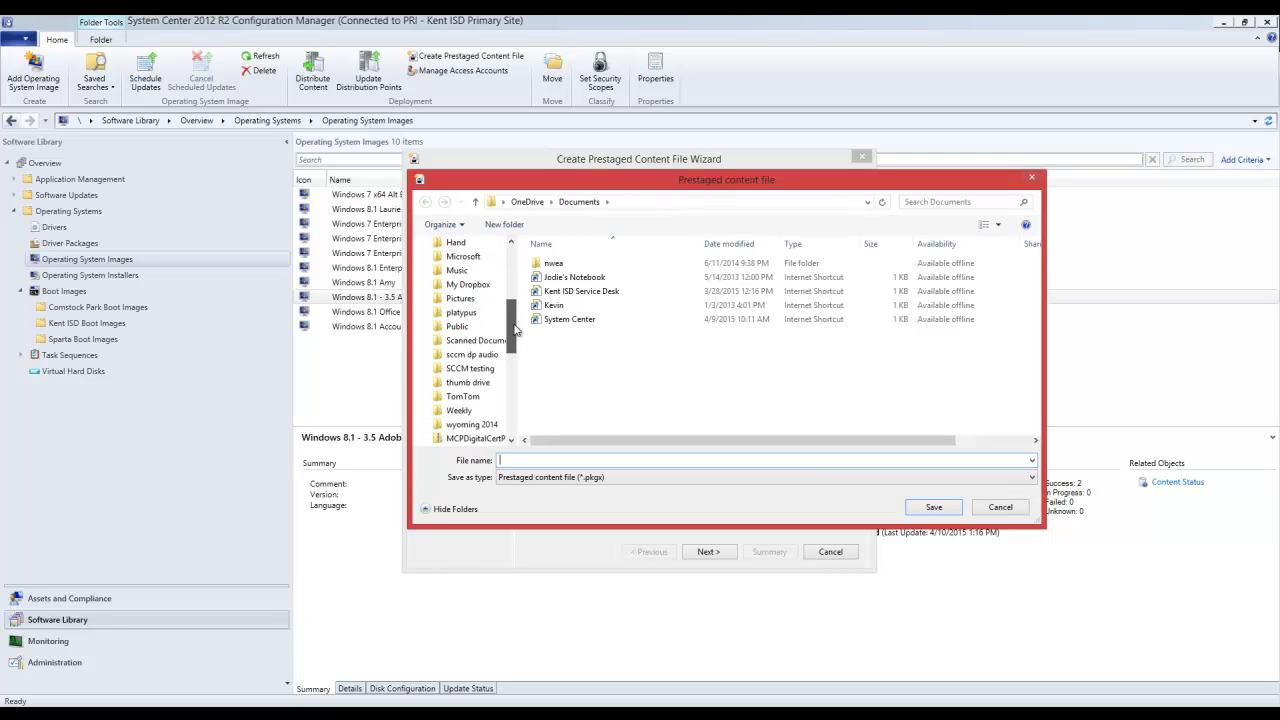
click(664, 201)
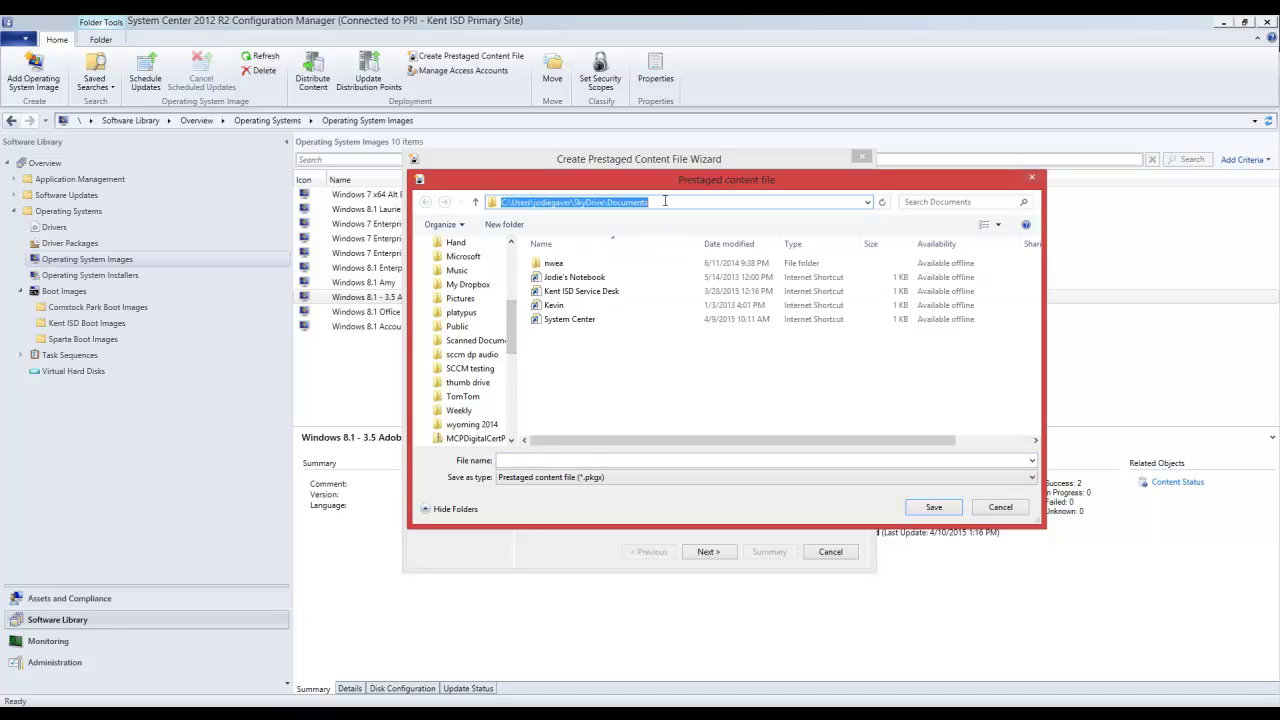
text(\\kisd-maeds\c$)
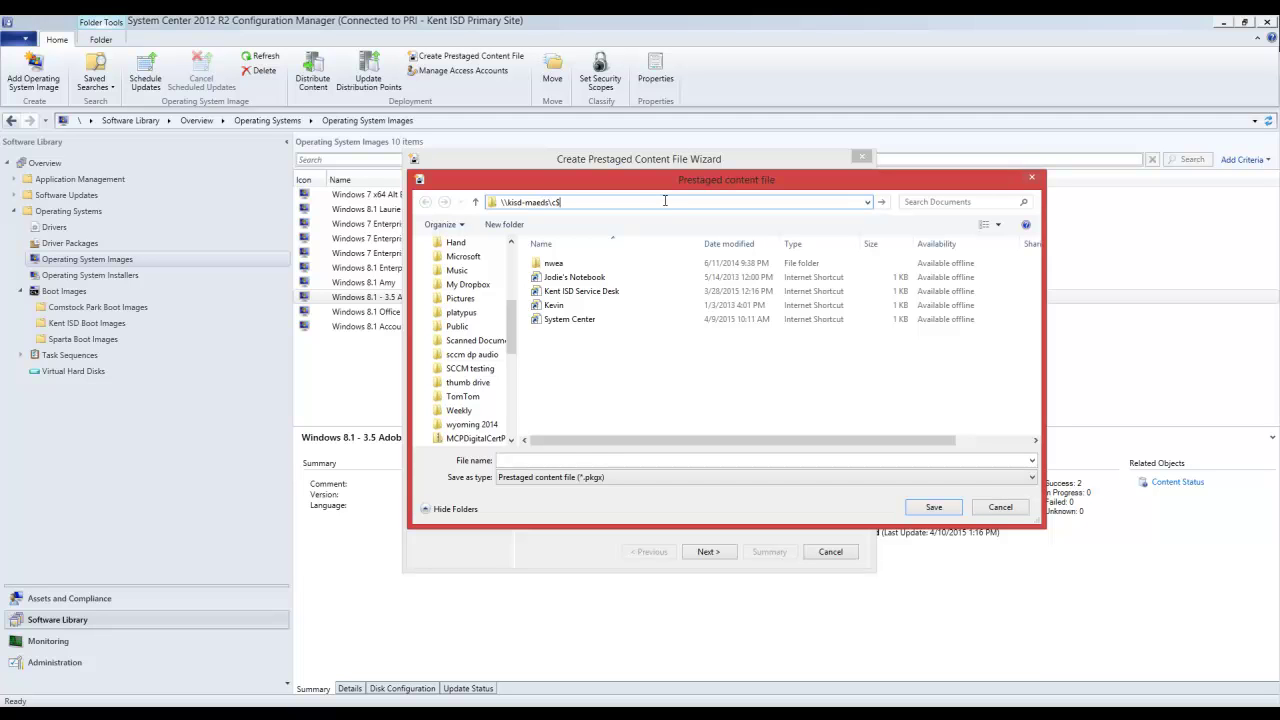
key(Return)
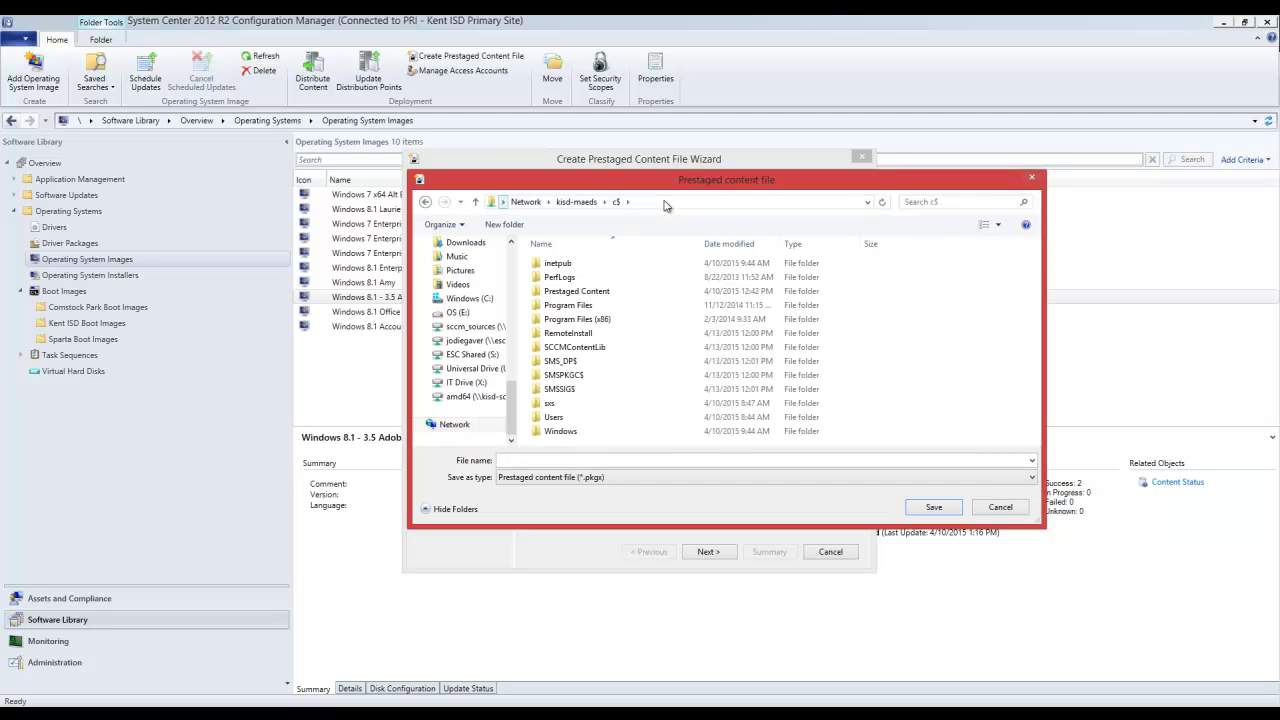
double_click(586, 291)
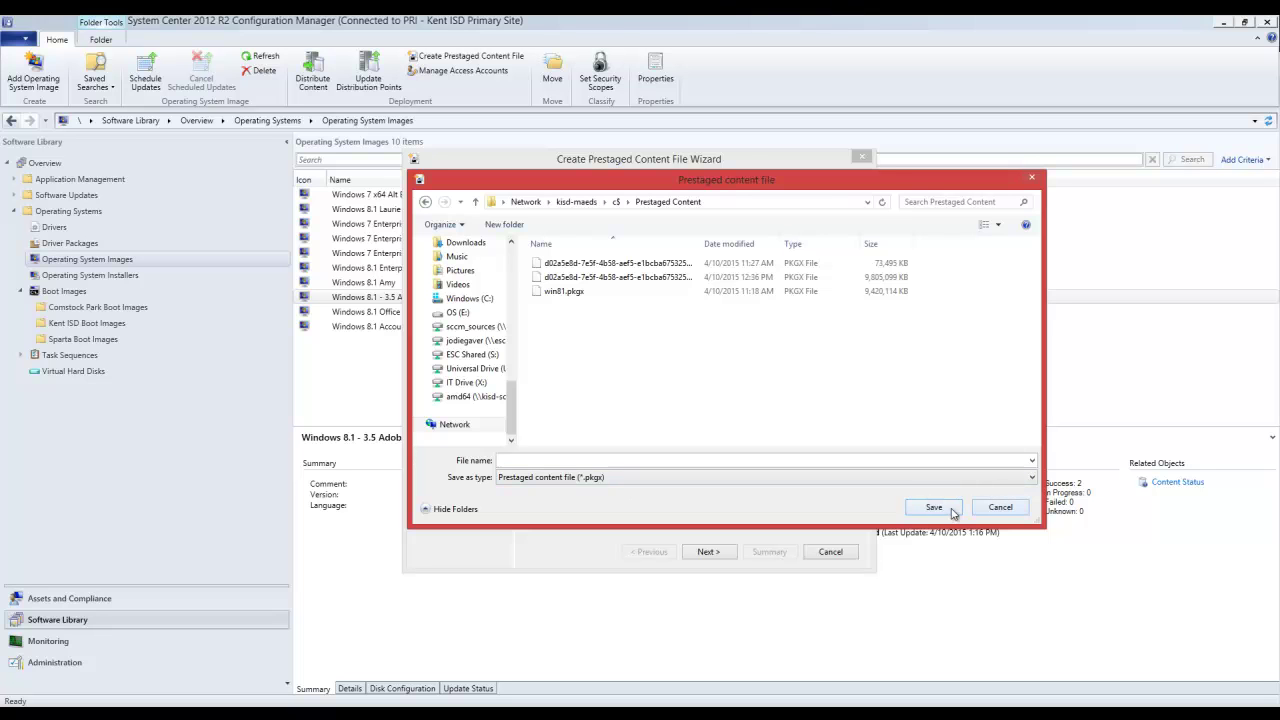
click(1000, 508)
click(830, 552)
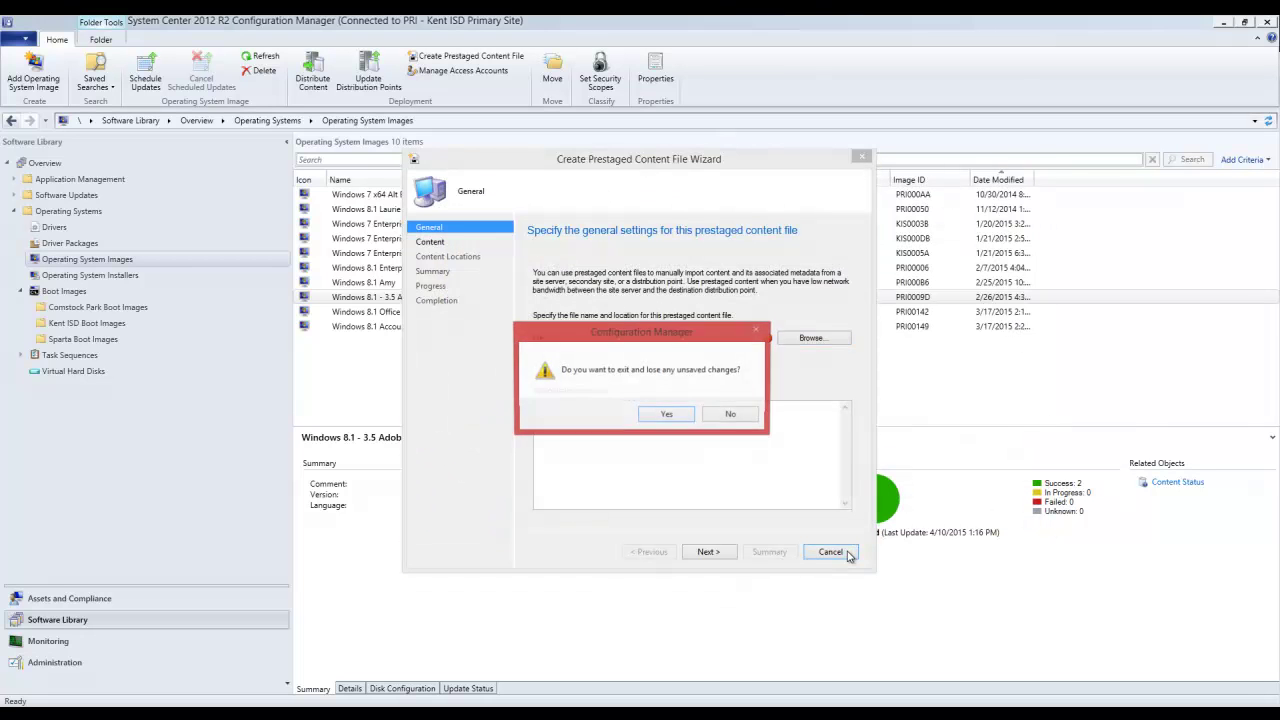
- Exit the previous wizard without saving and bring up actions for the Windows 8.1 - 3.5 Adobe image
click(664, 415)
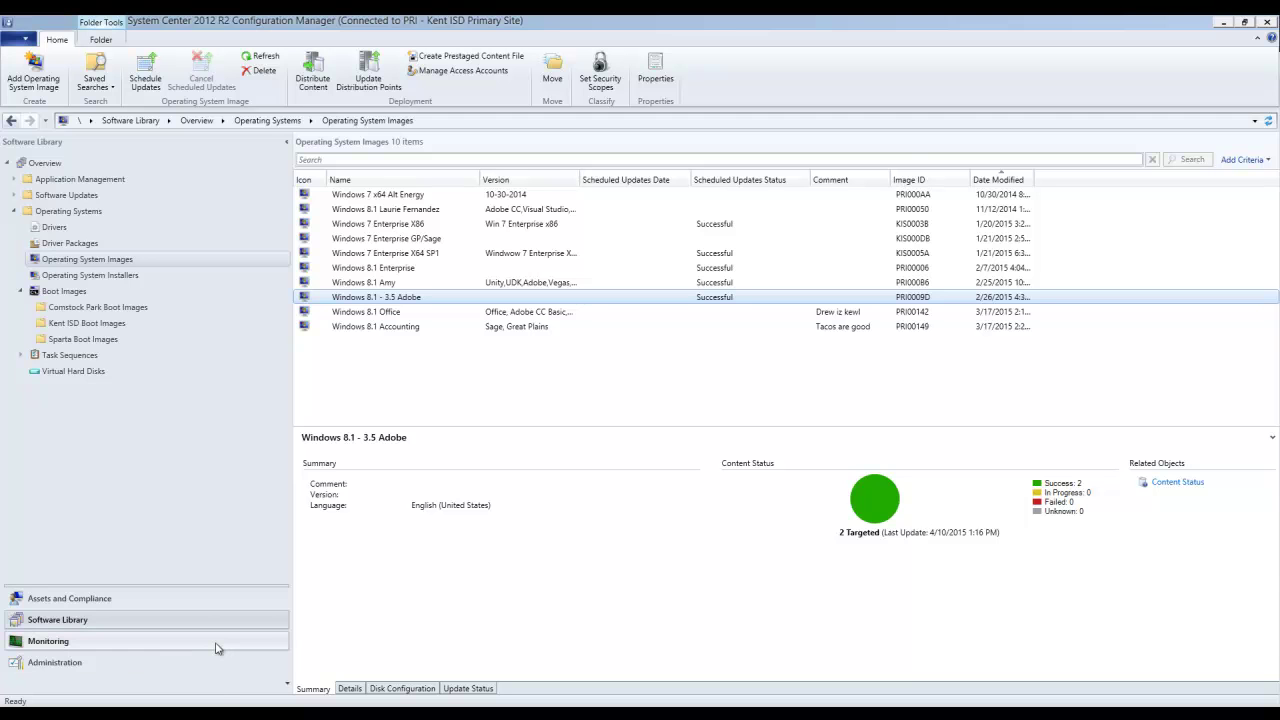
mouse_move(121, 714)
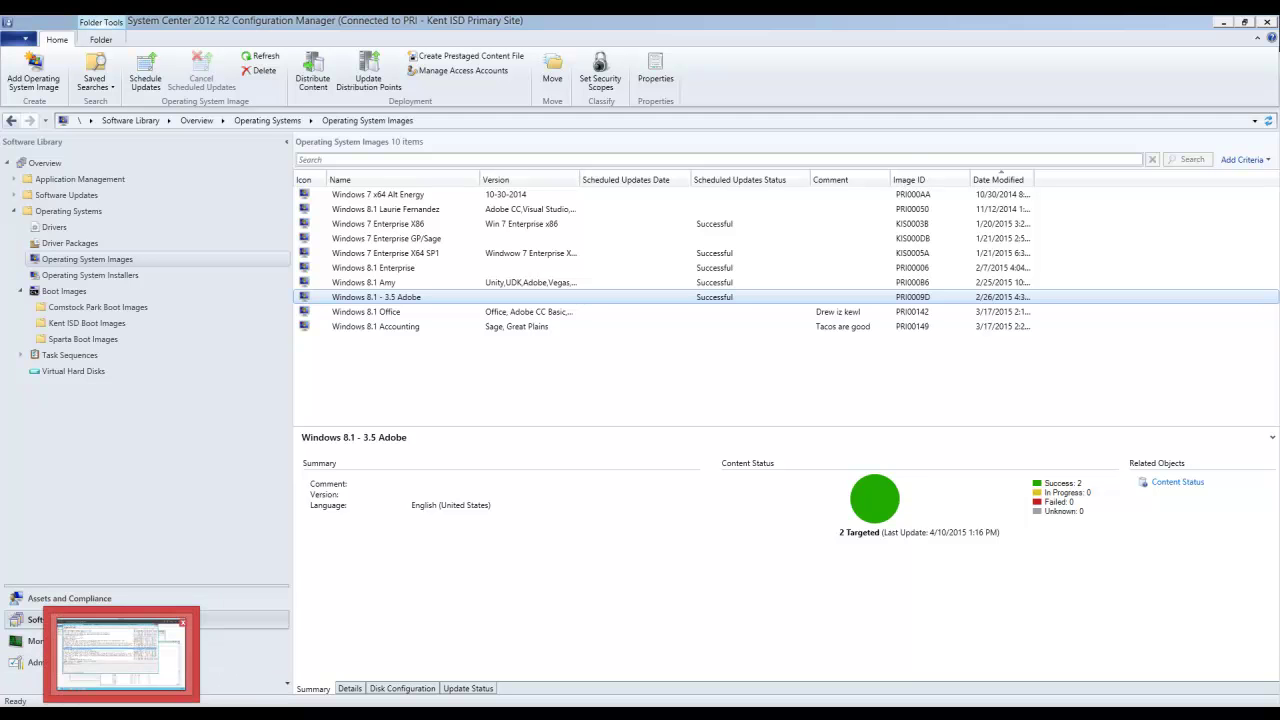
right_click(130, 260)
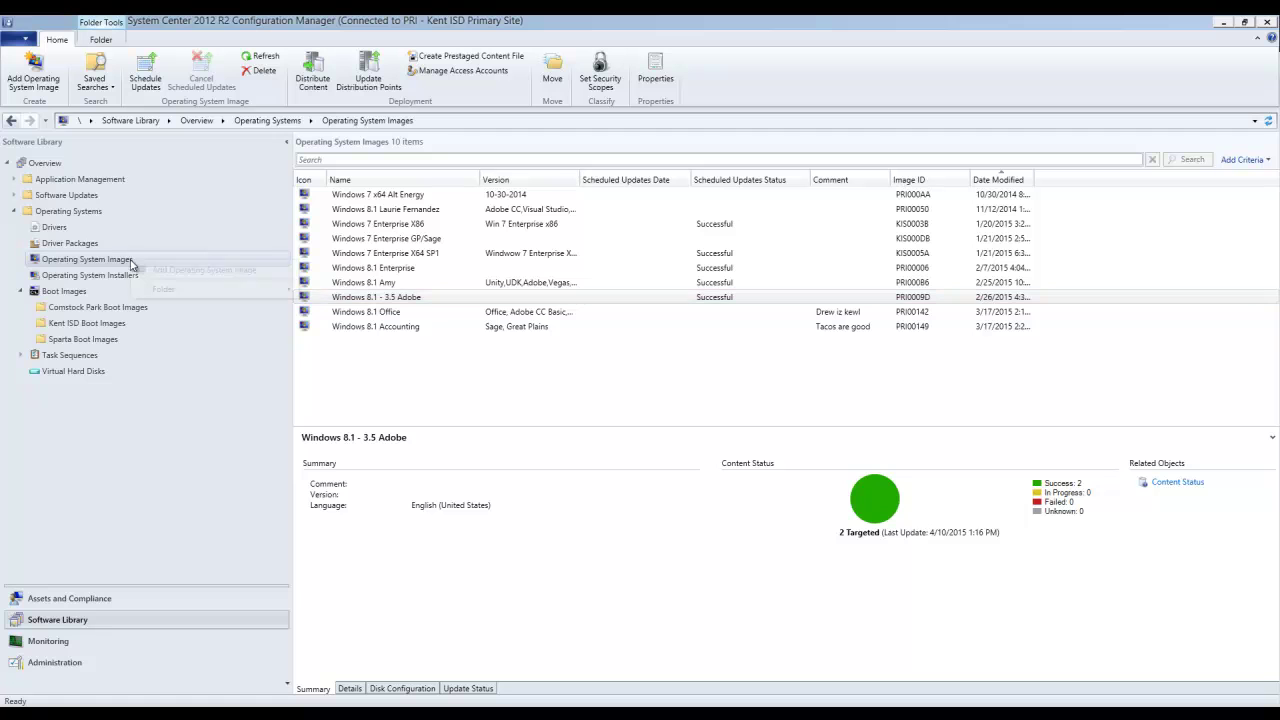
click(380, 298)
right_click(420, 298)
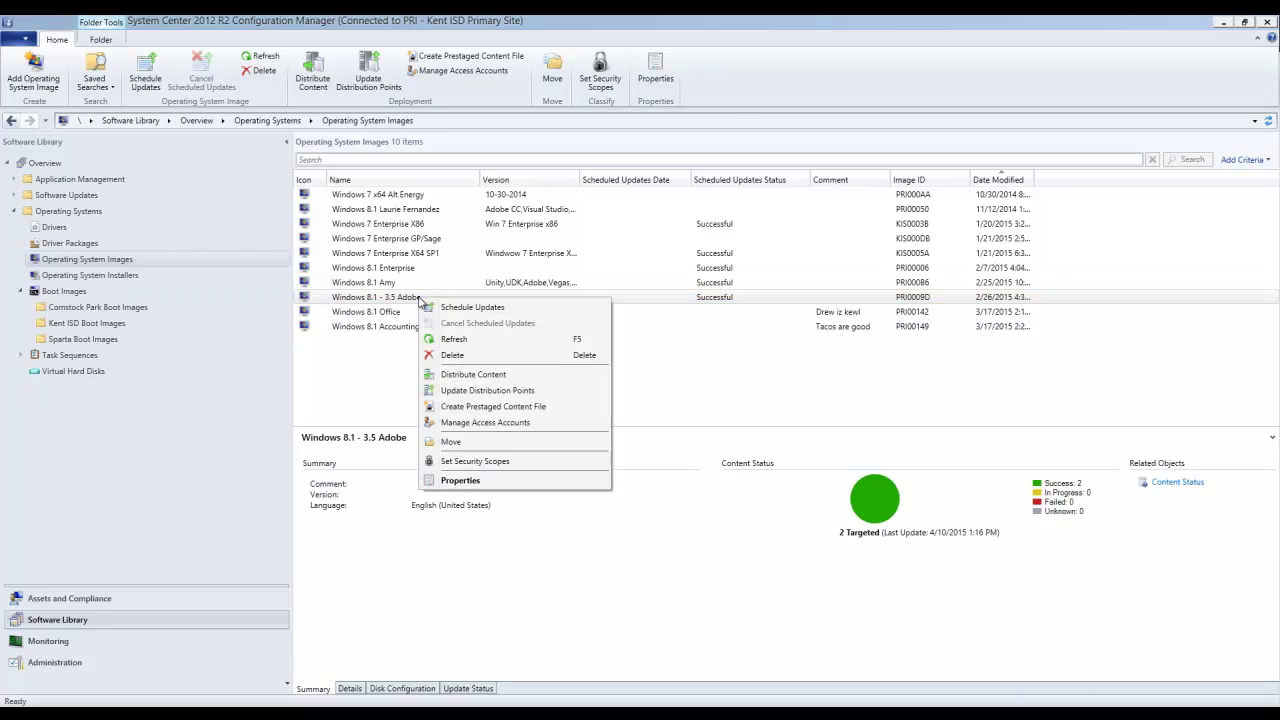
- Distribute the image's content to distribution point KISD-MAEDS.KENTISD.LOCAL and close the wizard
click(490, 377)
click(707, 541)
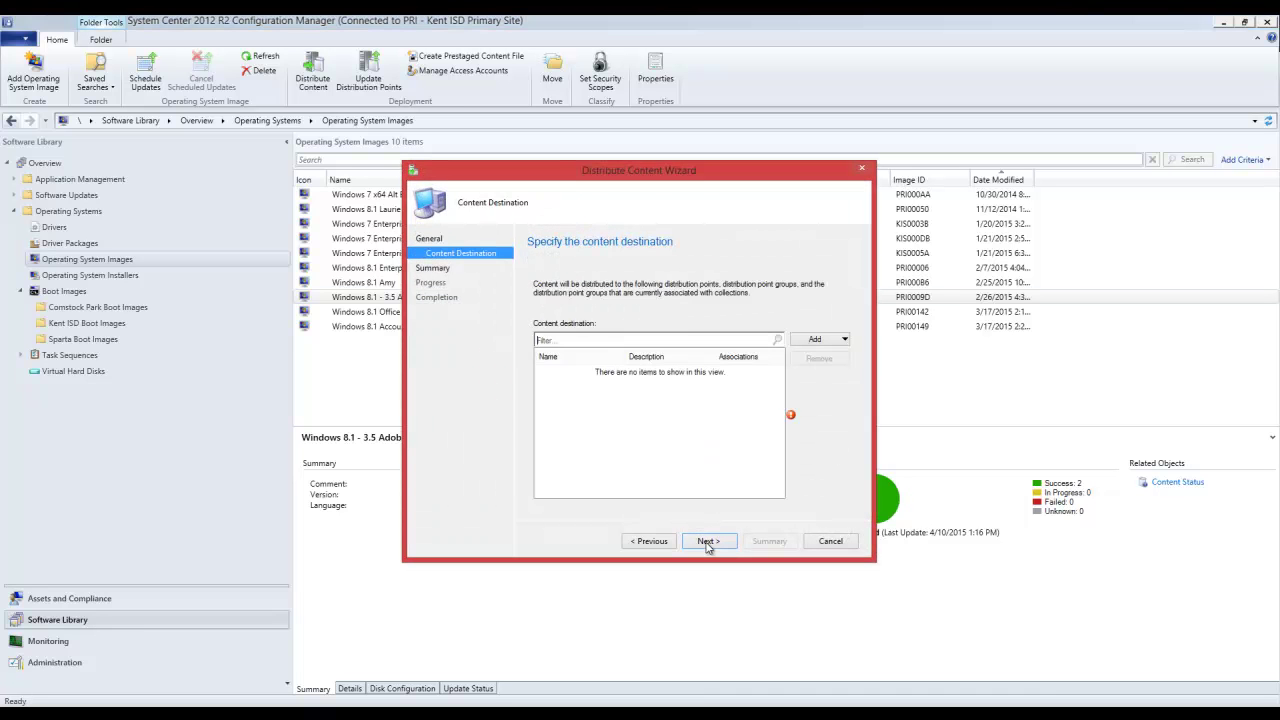
click(820, 342)
click(828, 370)
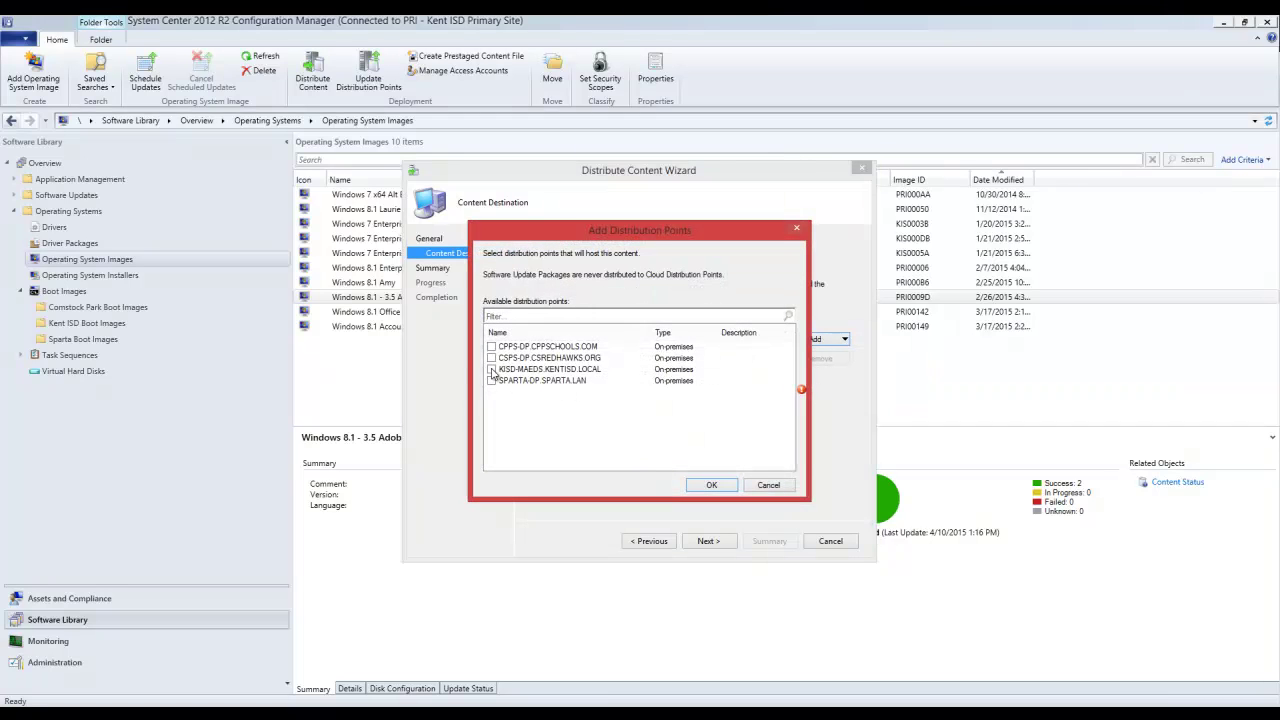
click(491, 370)
click(711, 484)
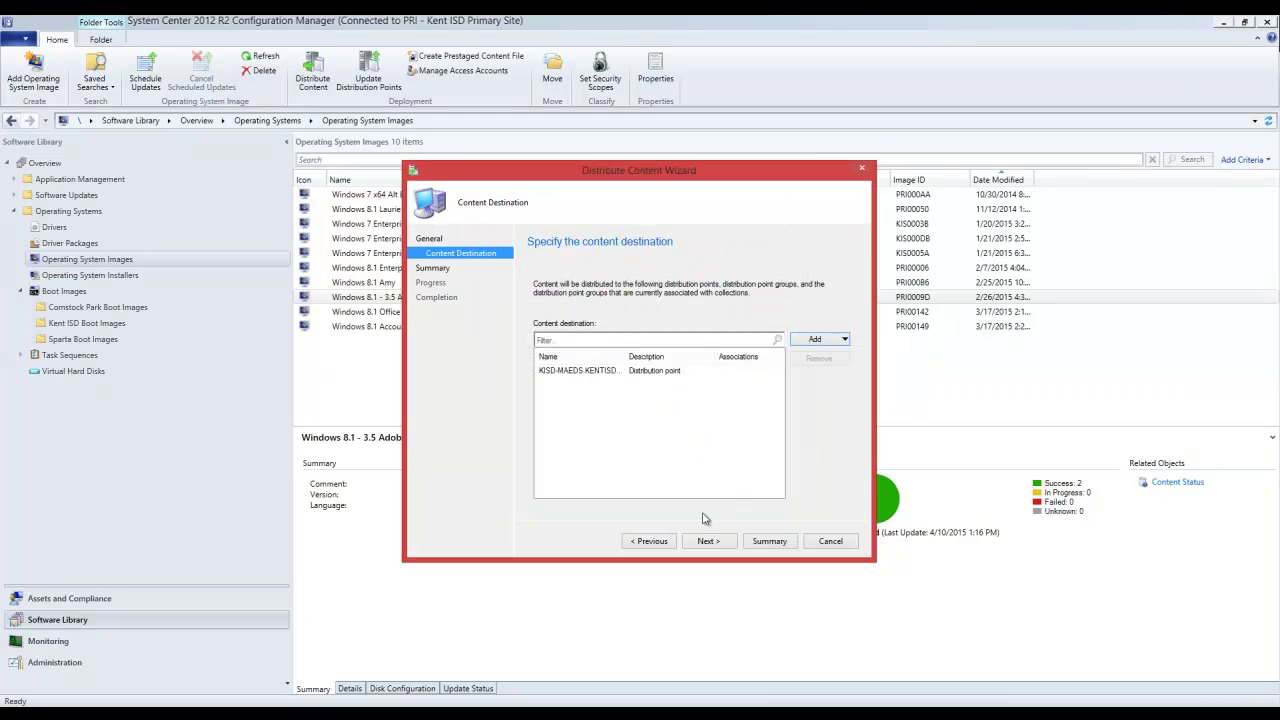
click(717, 543)
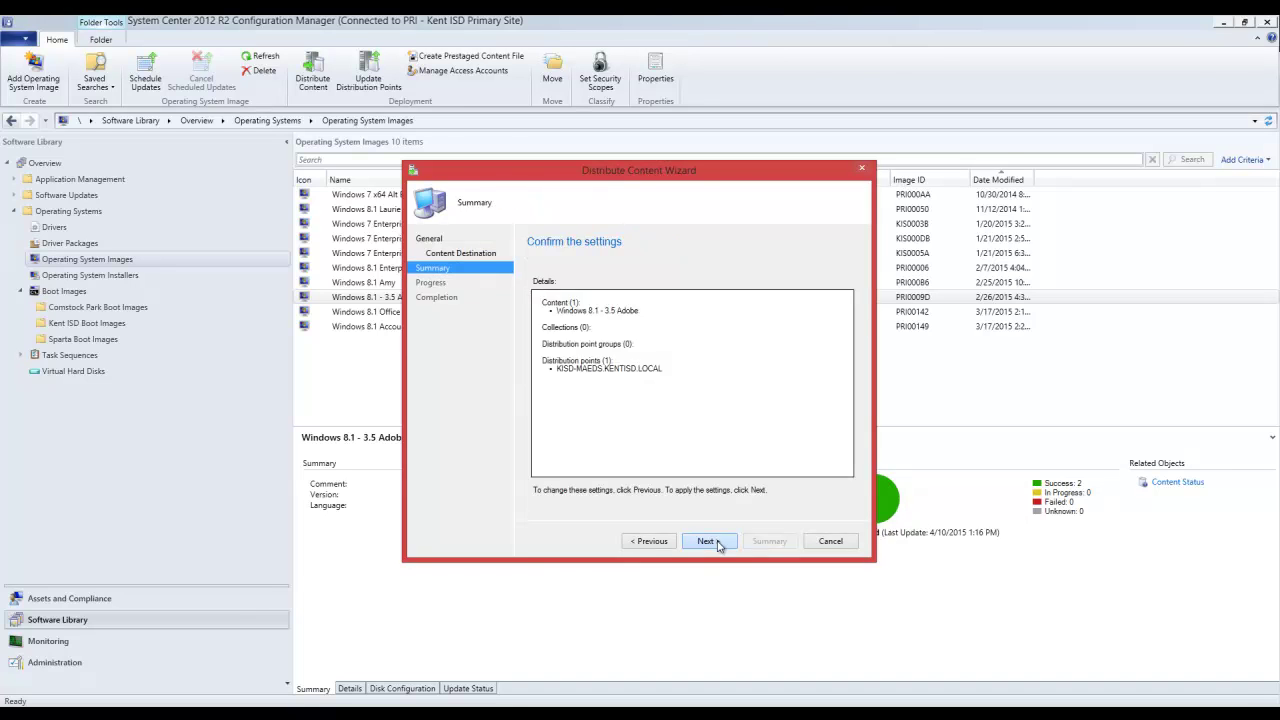
click(717, 543)
click(830, 541)
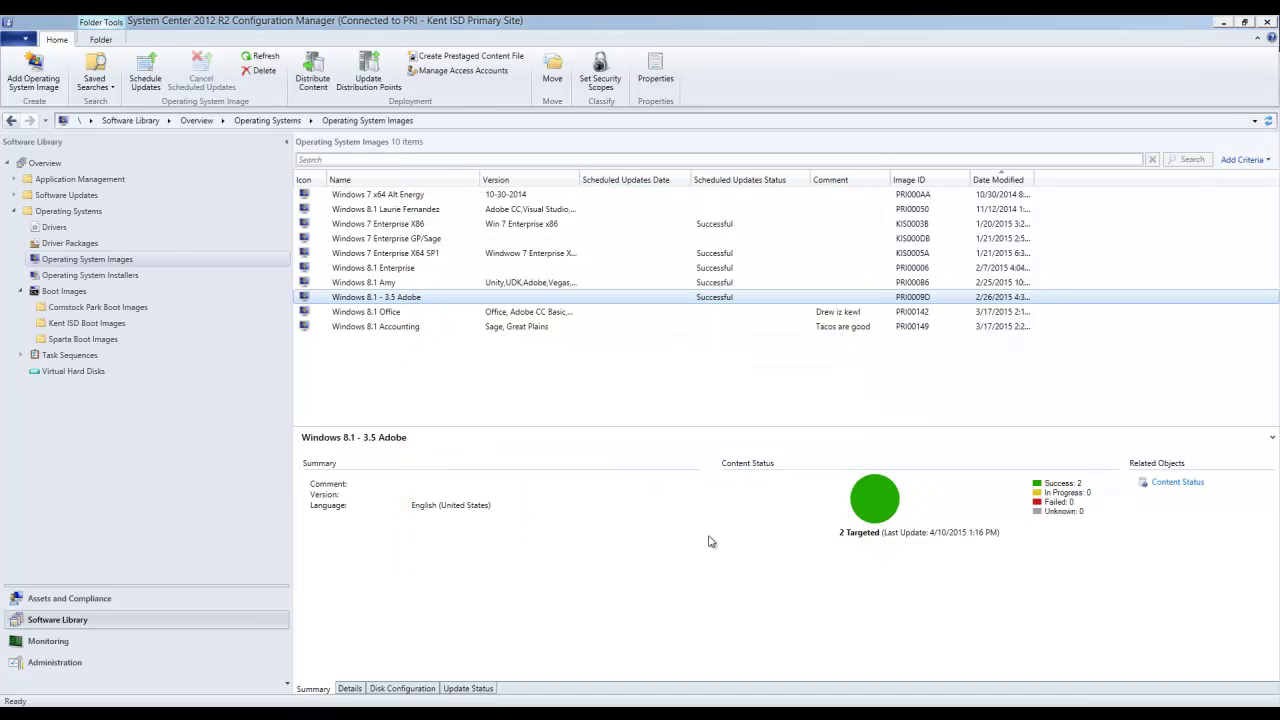
- Show and refresh KISD-MAEDS's detailed status in Distribution Point Configuration Status
click(62, 645)
click(333, 198)
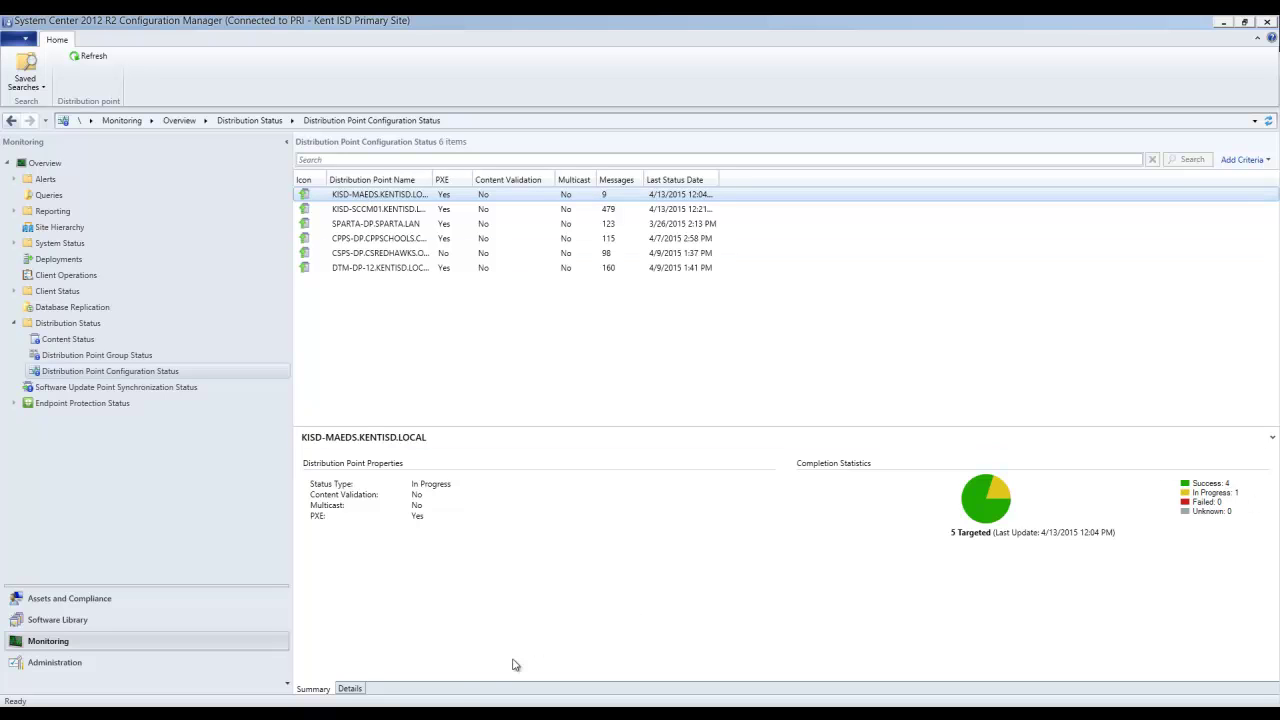
click(350, 689)
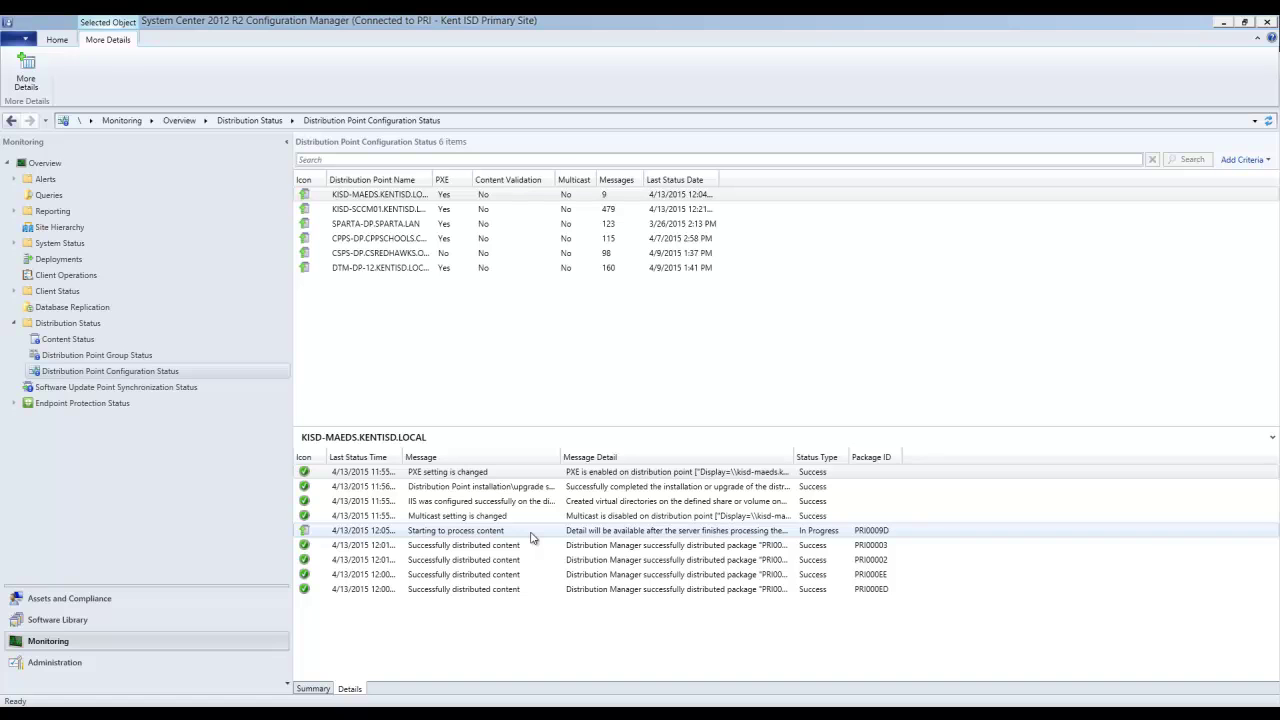
click(1270, 120)
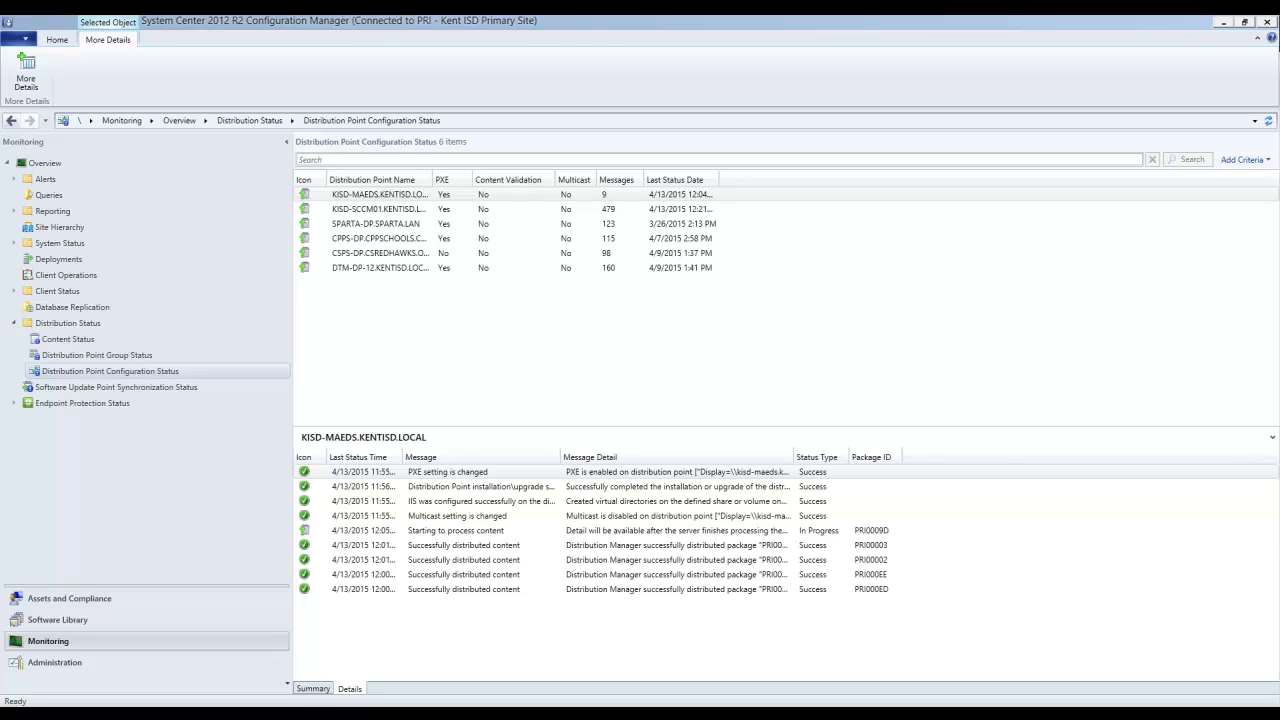
- Review More Details for PRI0009D's 'Waiting for prestaged content' message, then close it
click(500, 531)
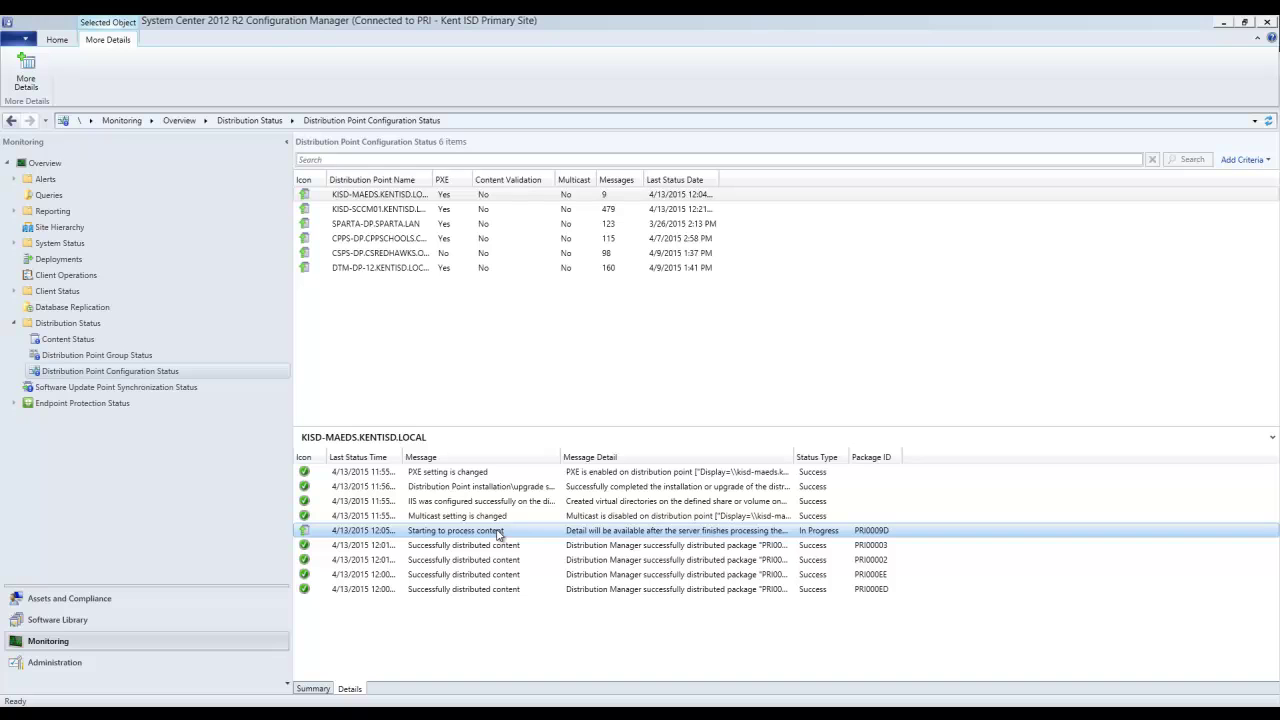
click(1270, 120)
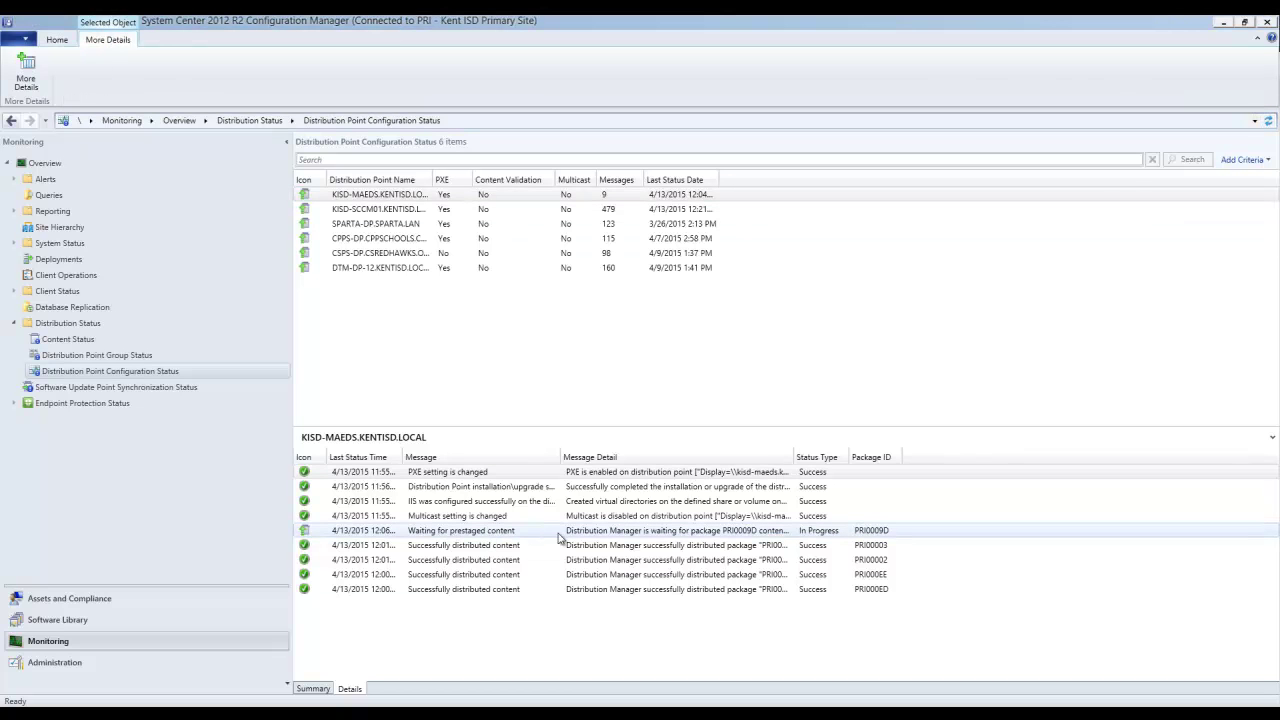
right_click(592, 532)
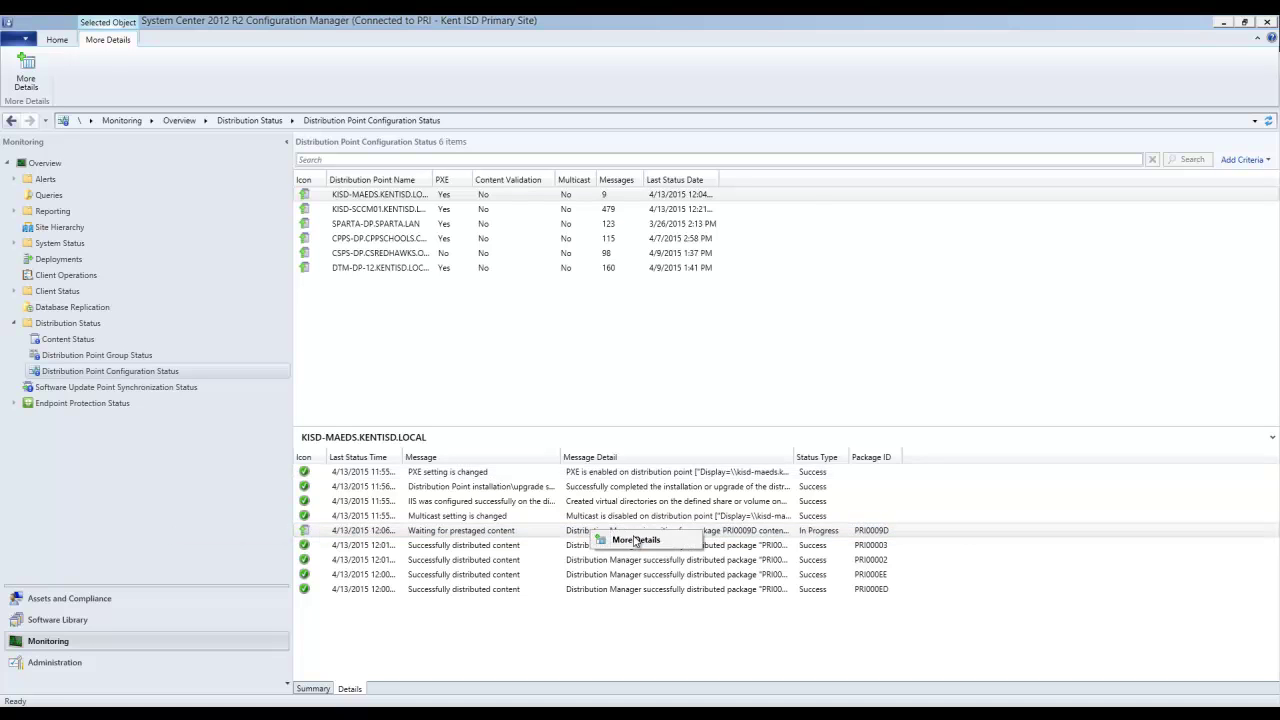
click(635, 540)
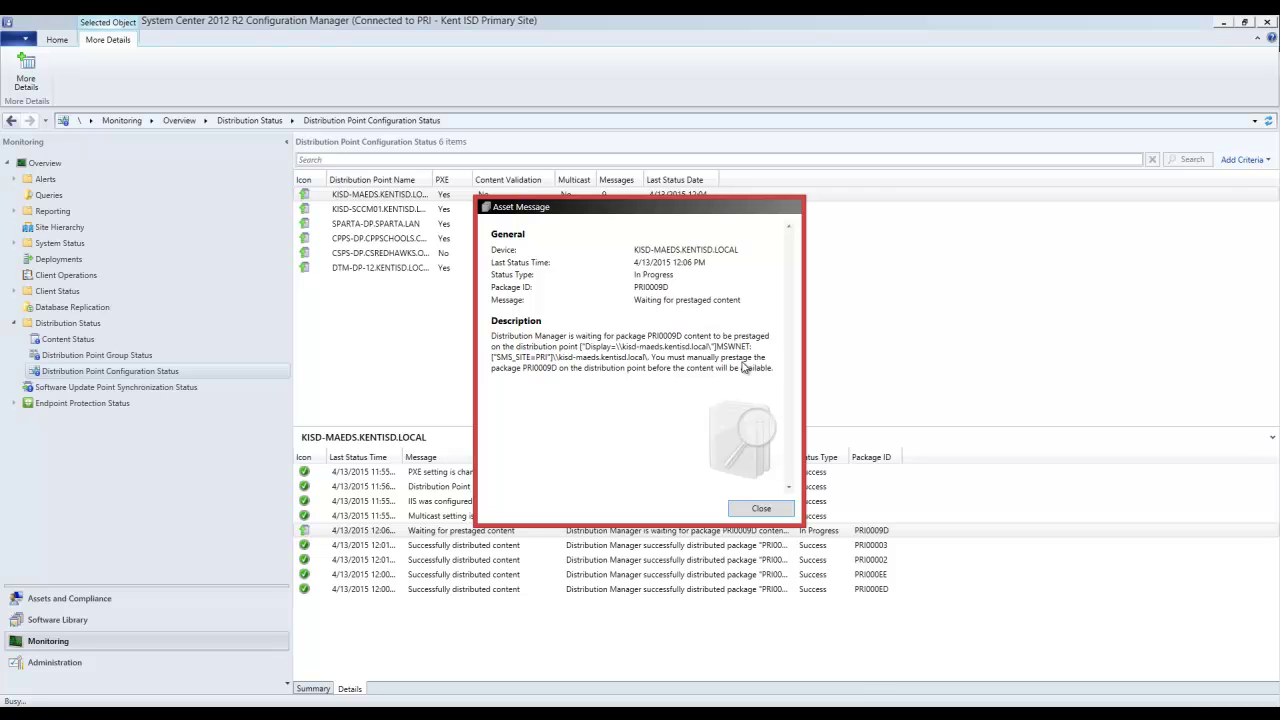
click(761, 508)
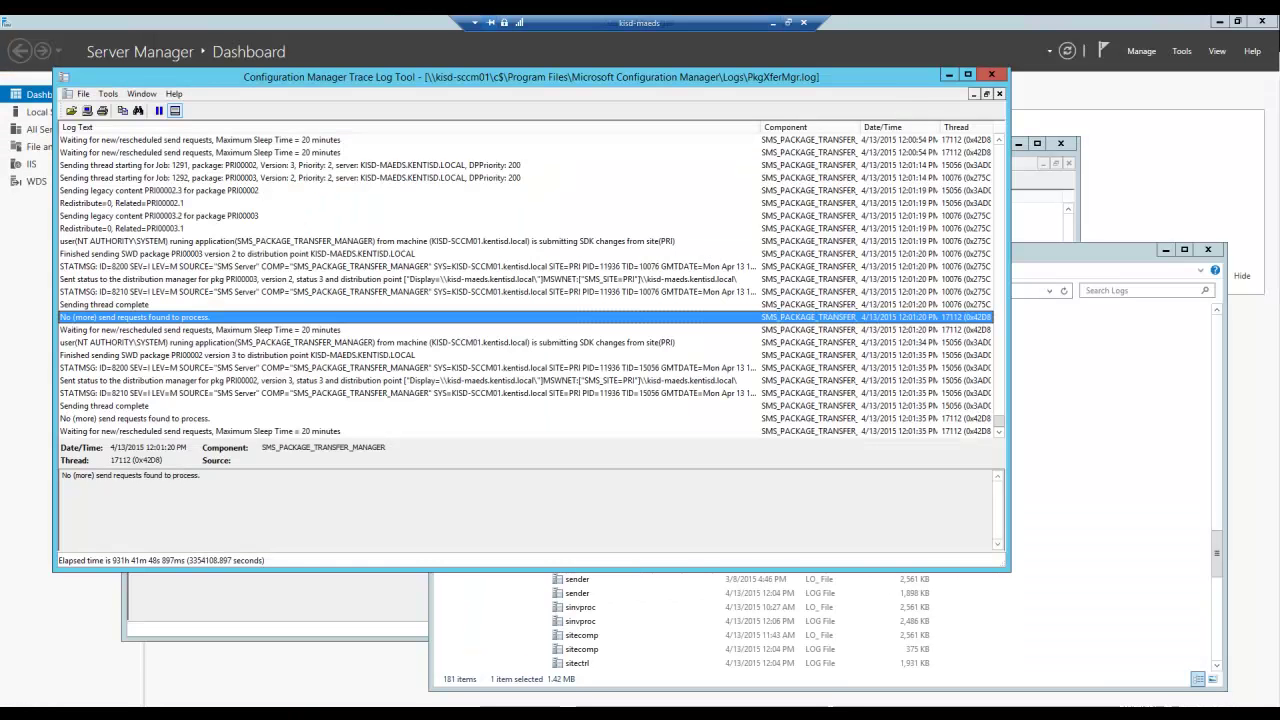
- Minimize the log viewers, browse Explorer to C:\SMS_DP$\sms\Tools and select its path
click(951, 74)
click(1166, 251)
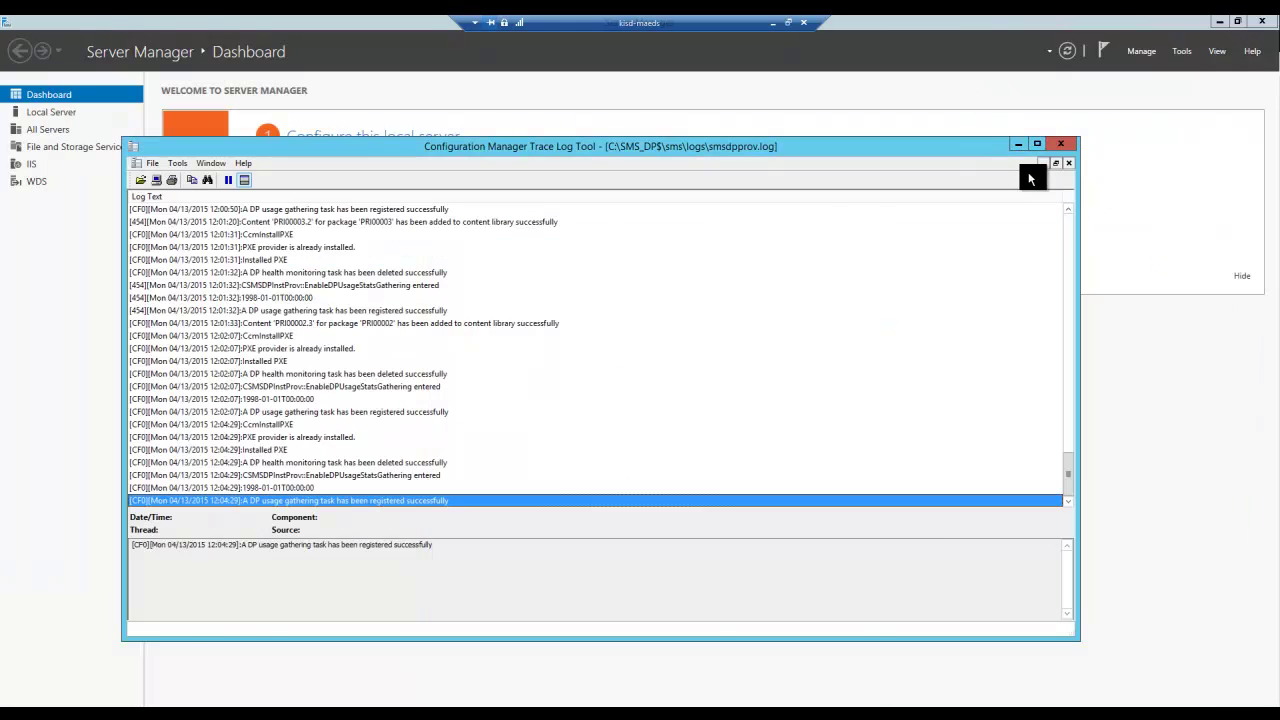
click(1018, 144)
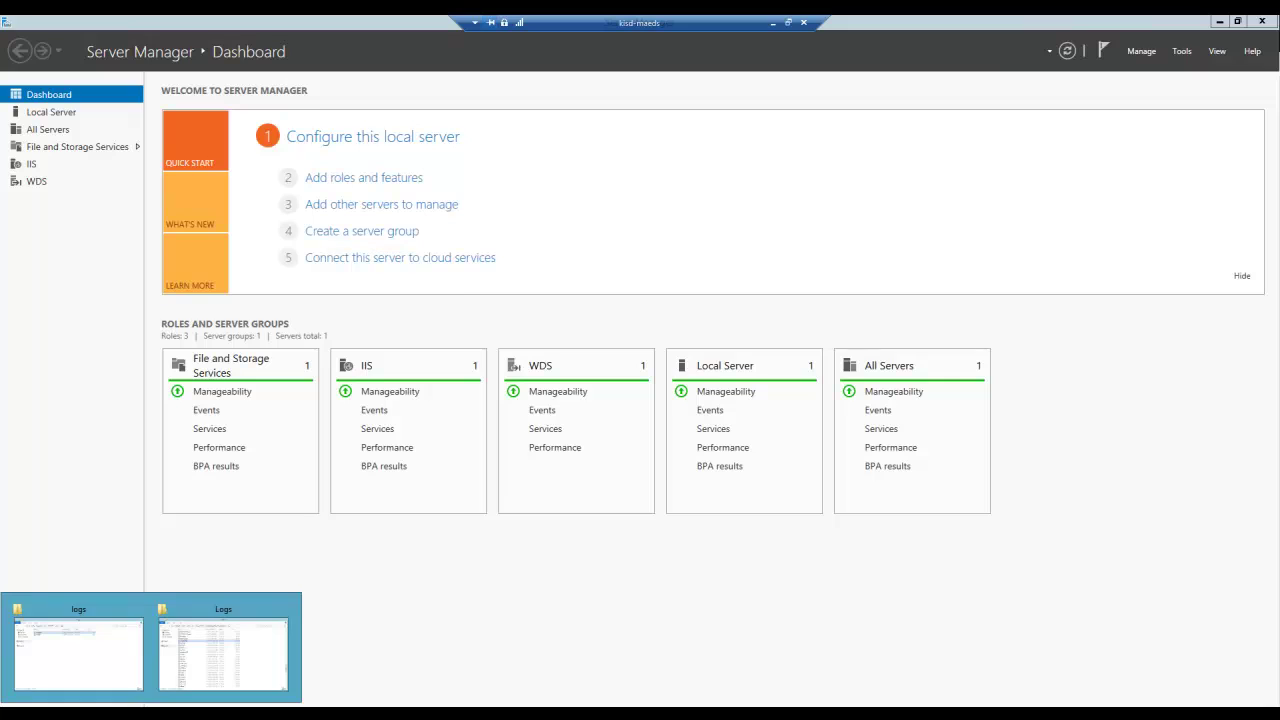
click(106, 651)
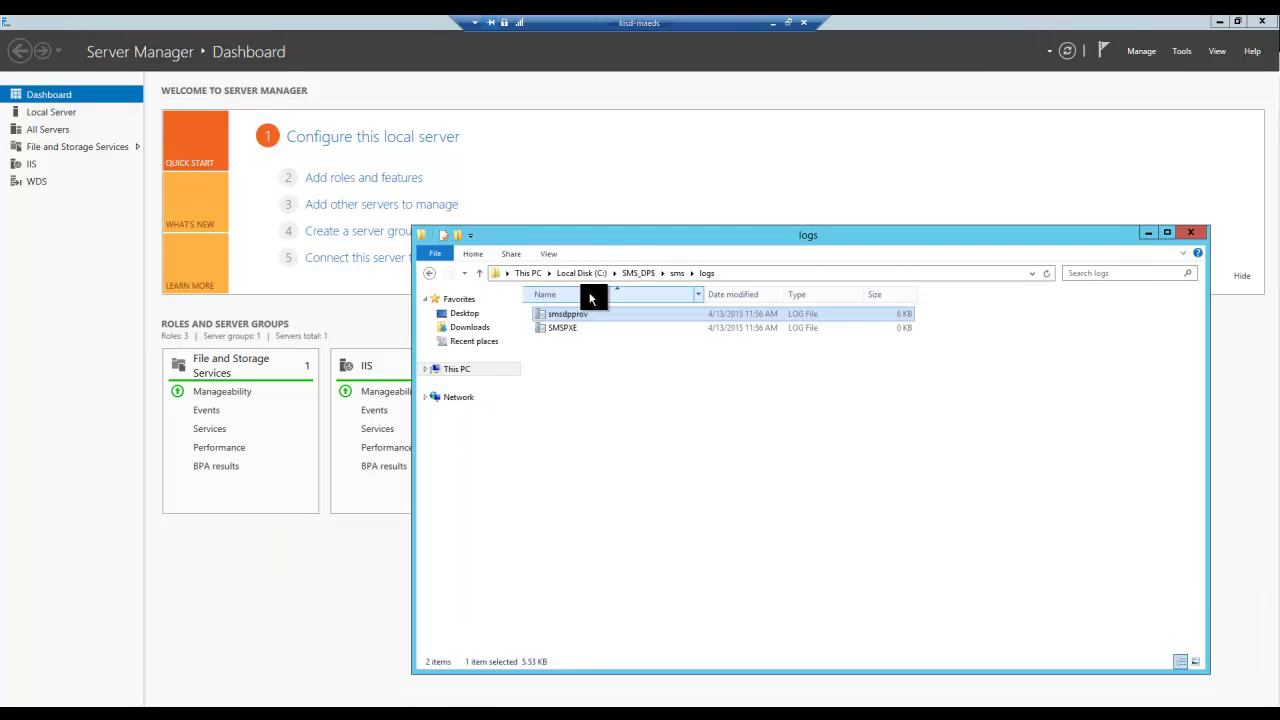
click(630, 272)
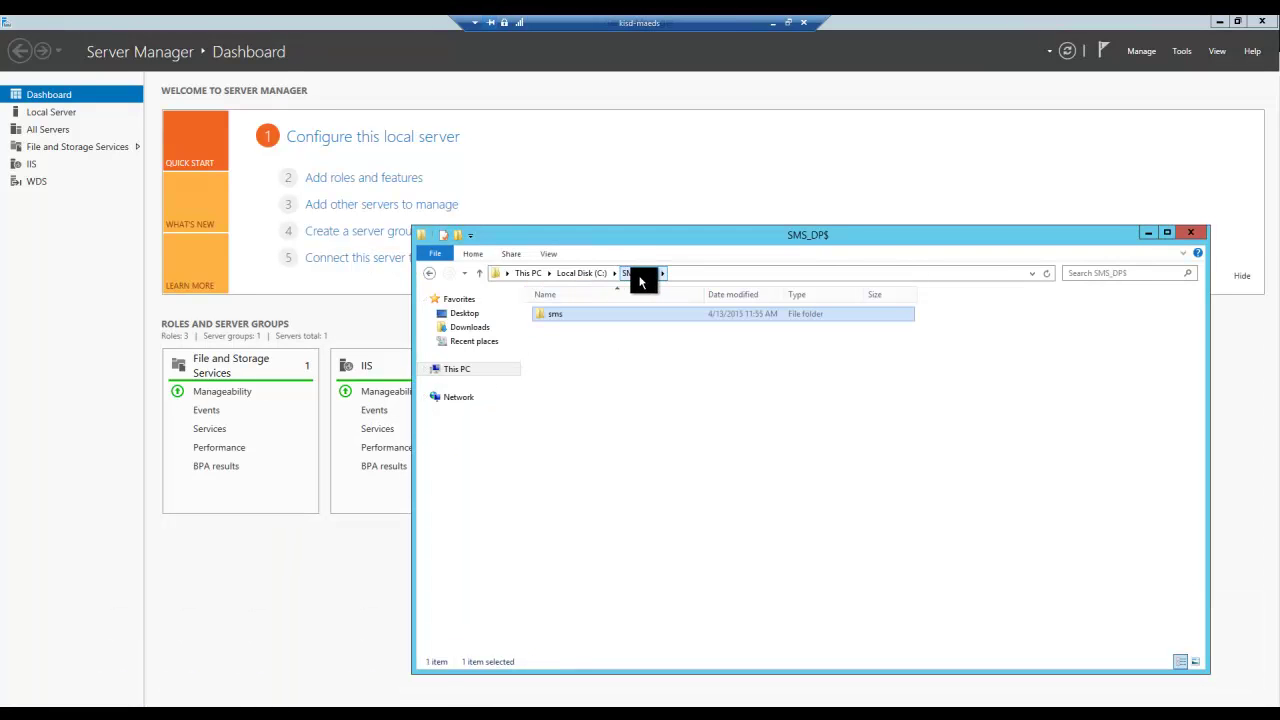
double_click(563, 313)
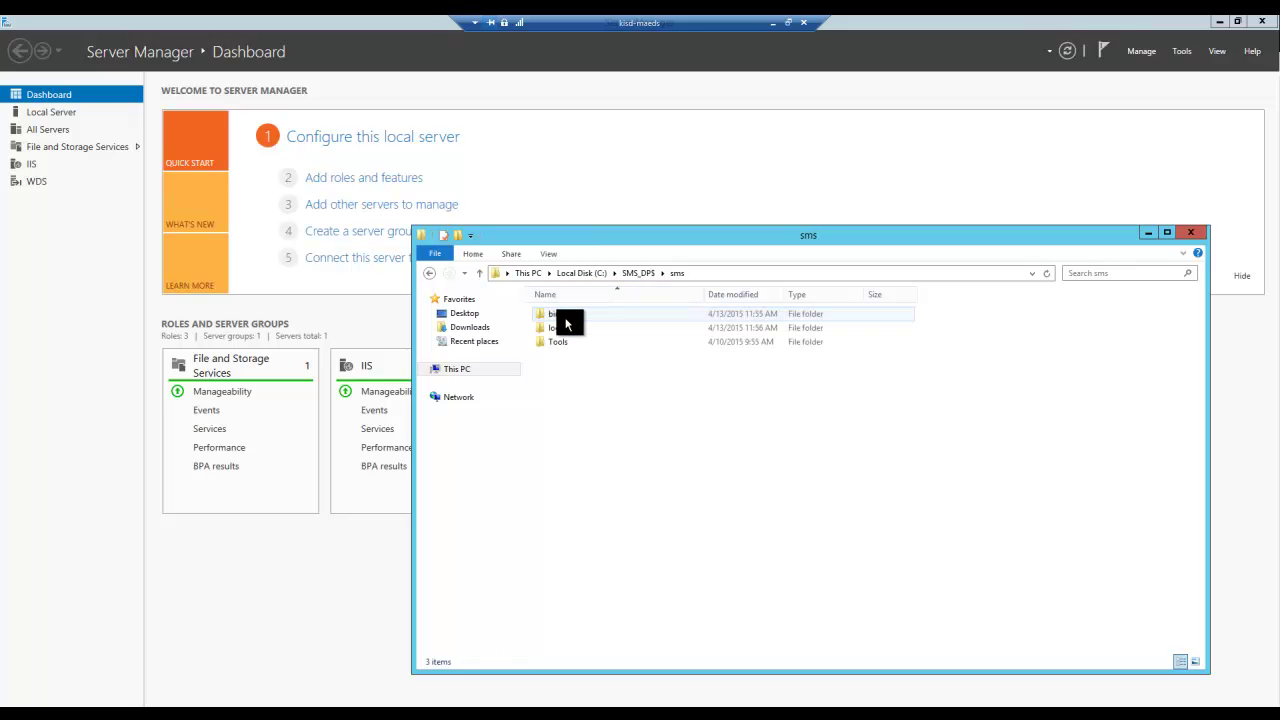
double_click(560, 341)
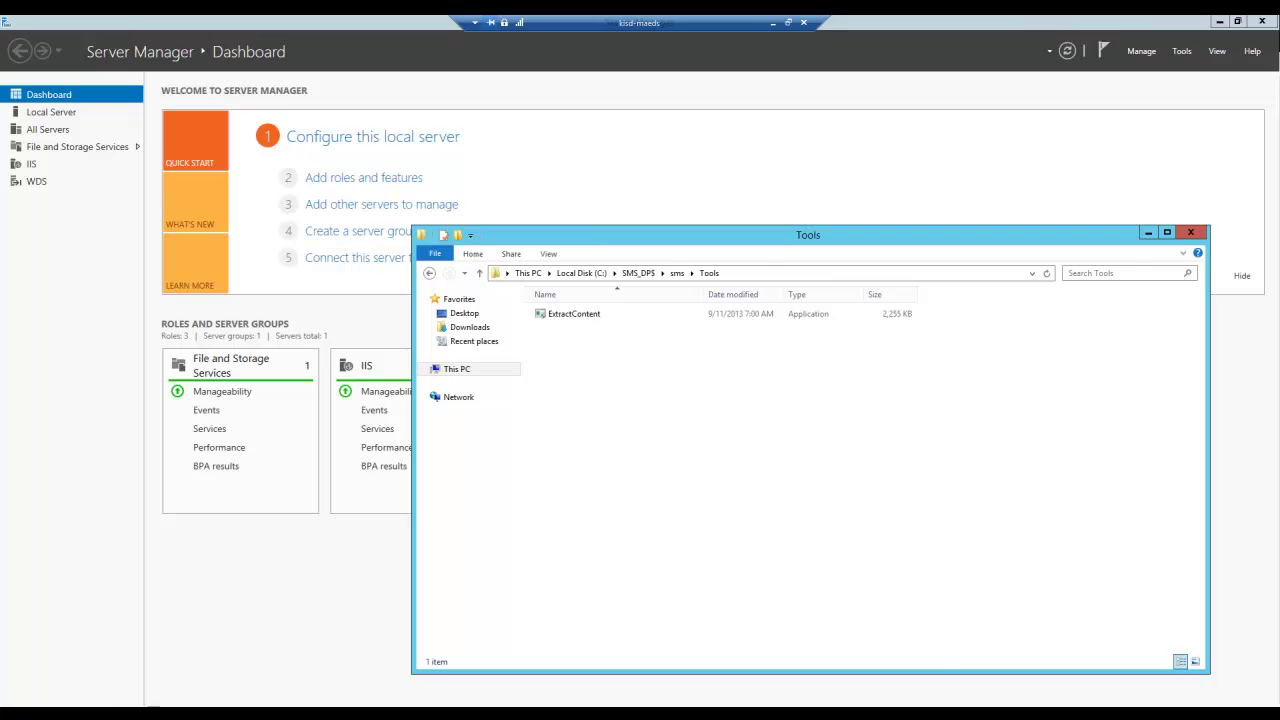
click(750, 273)
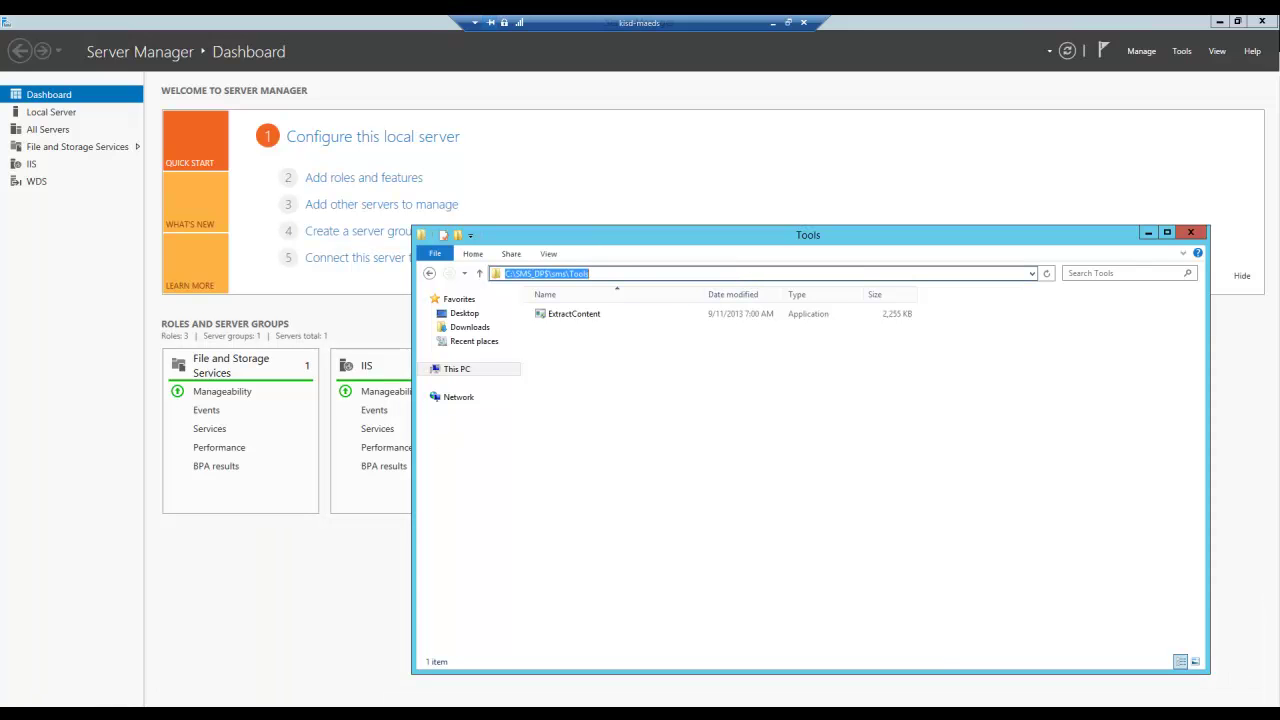
- Open an administrator Command Prompt and paste in the copied Tools path
key(super+x)
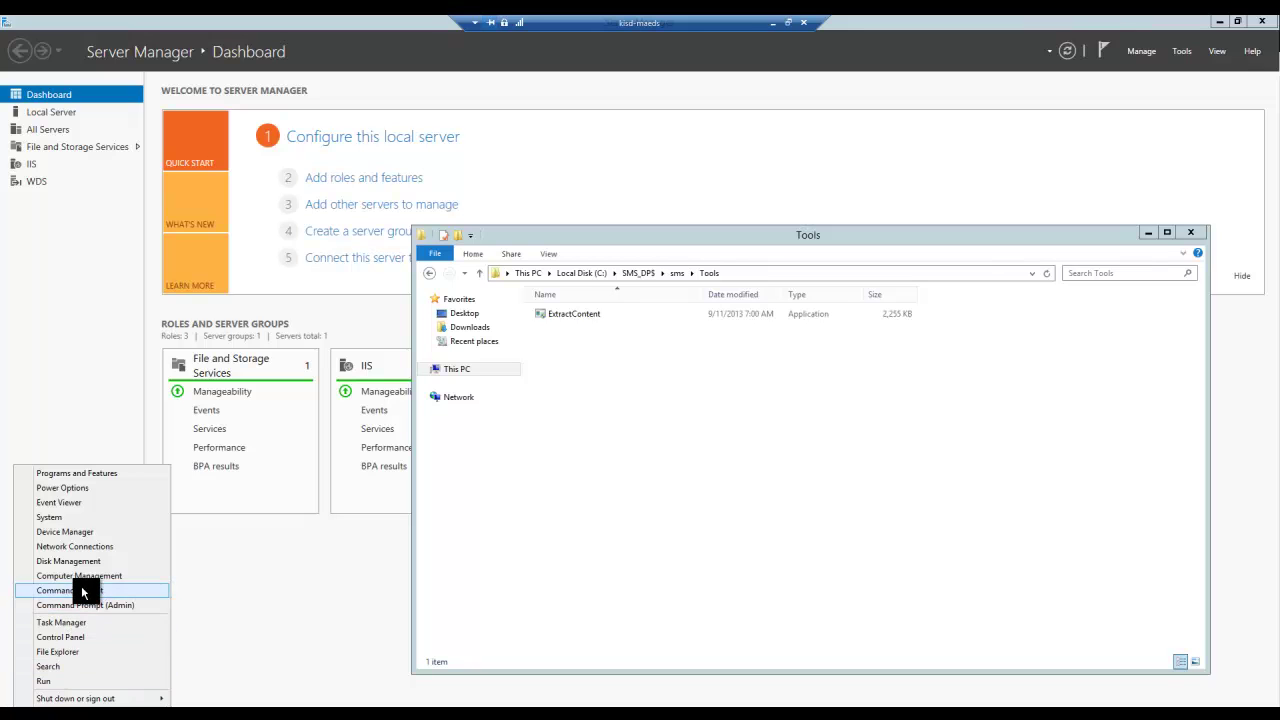
click(83, 604)
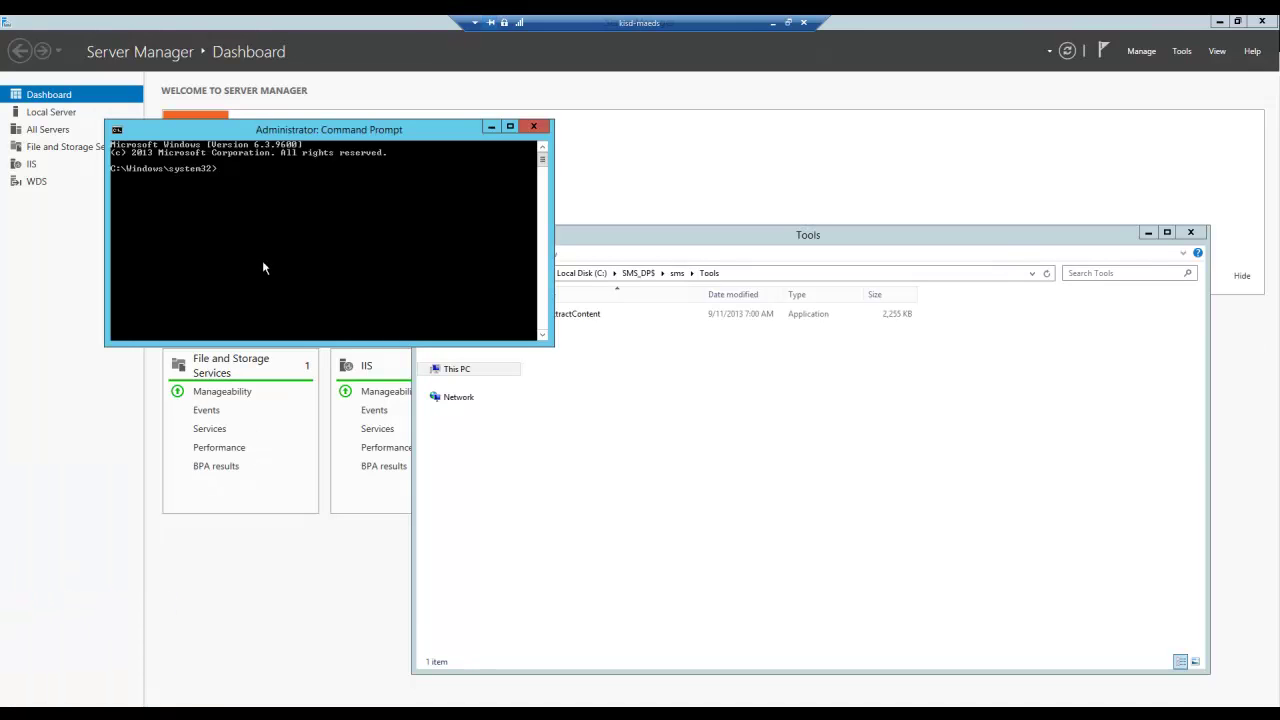
right_click(247, 197)
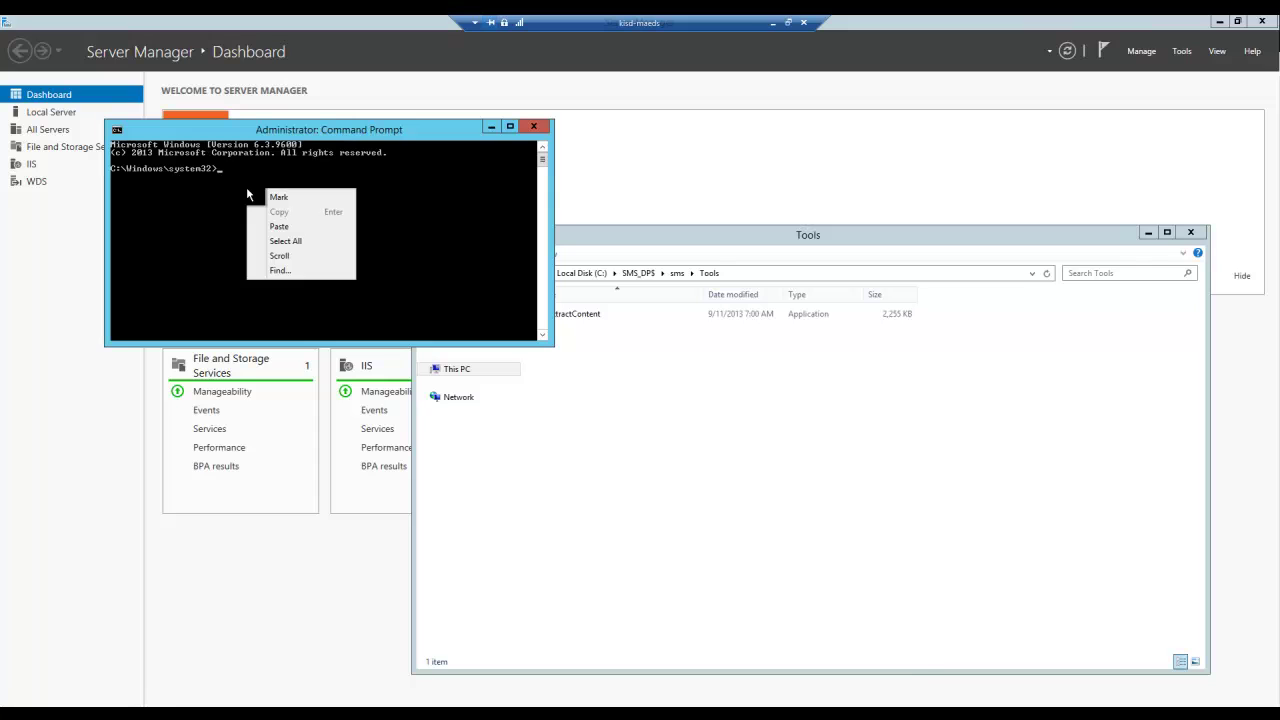
click(284, 226)
key(Return)
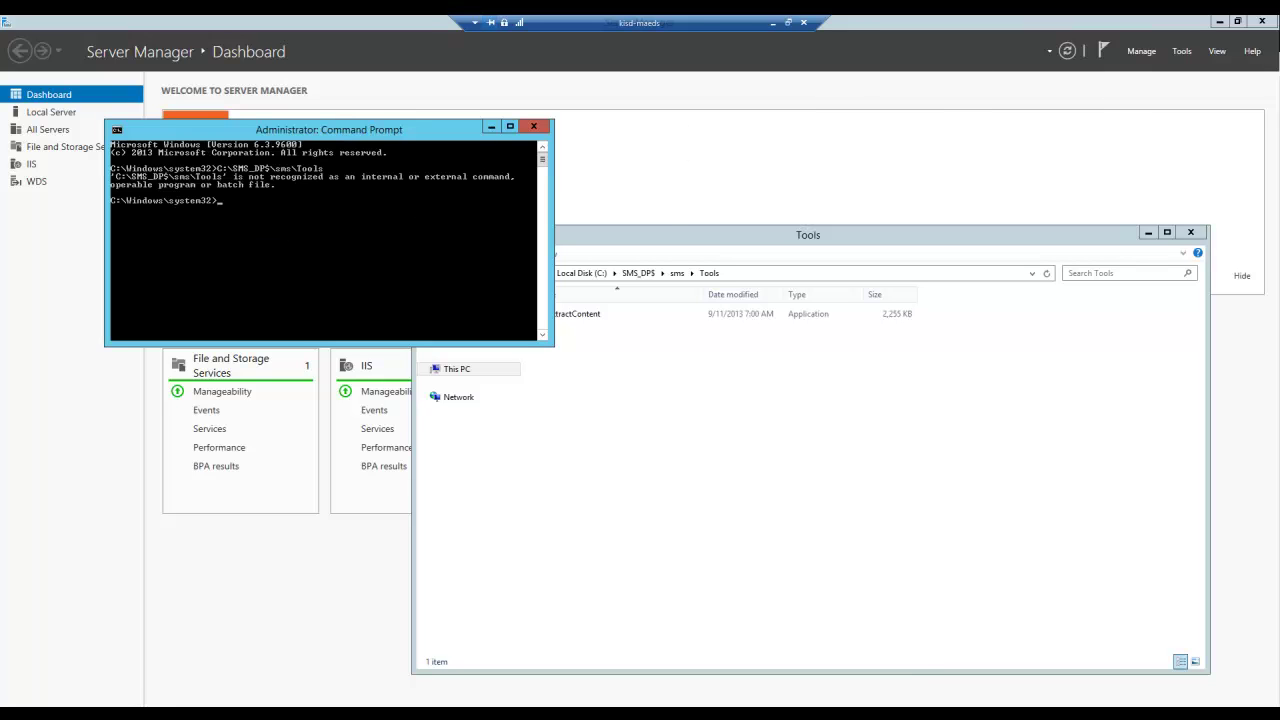
- Change into C:\SMS_DP$\sms\Tools with cd and list its contents with dir
text(cd)
right_click(242, 205)
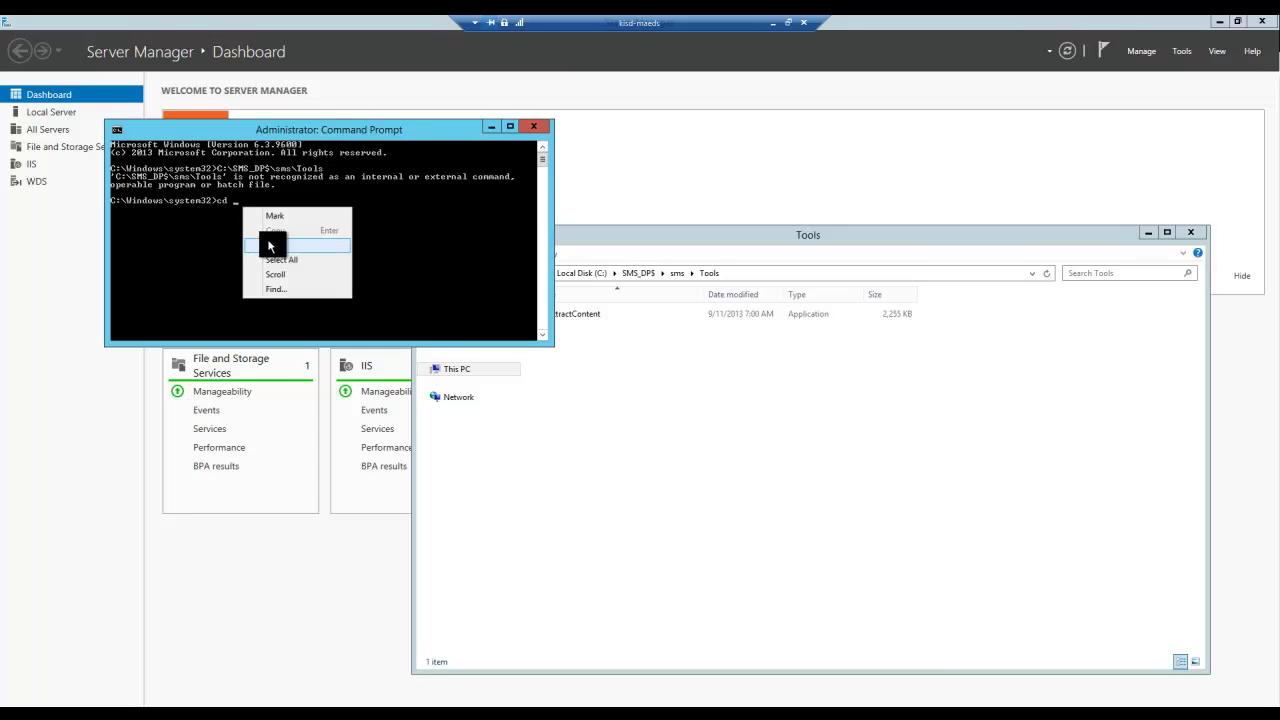
click(268, 246)
key(Return)
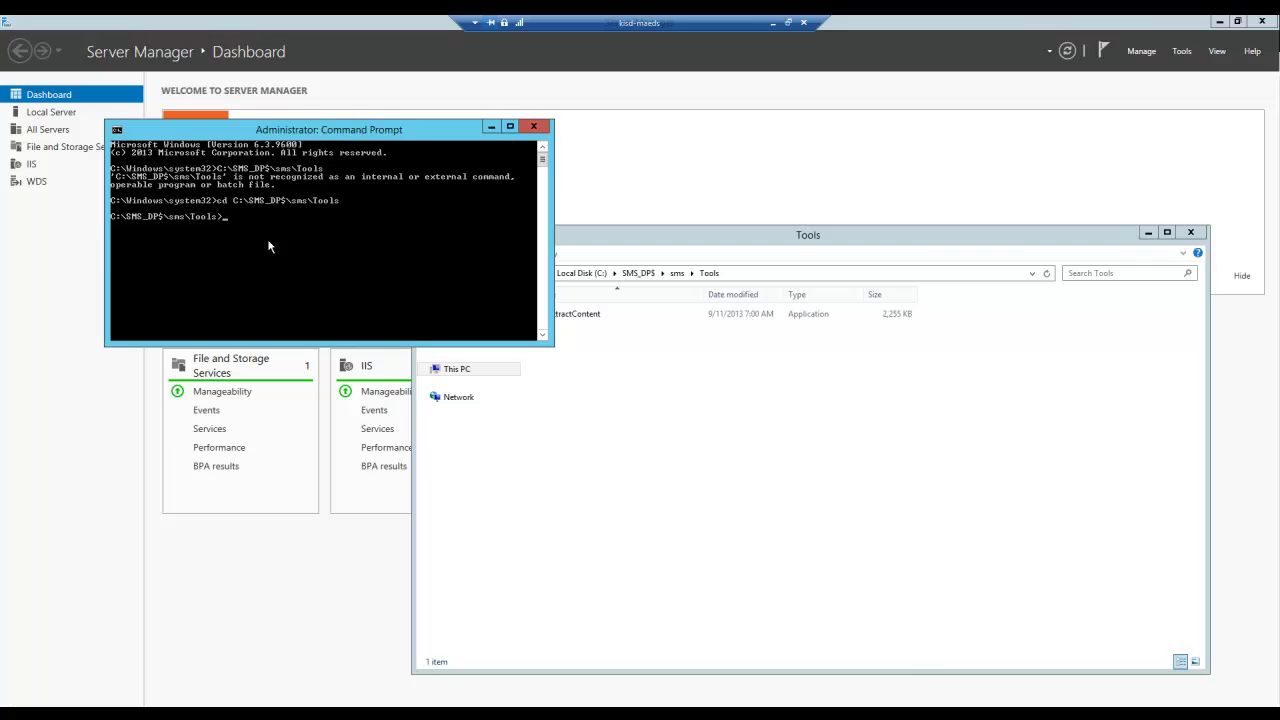
text(dir)
key(Return)
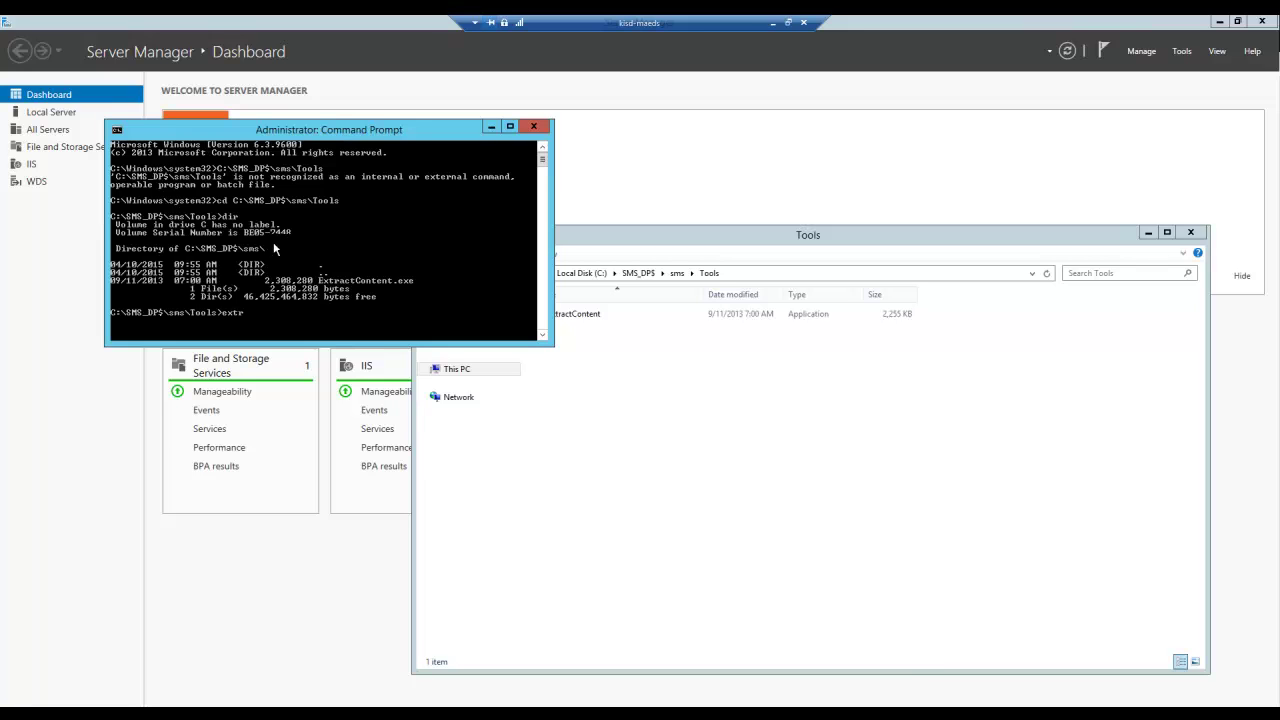
- Show the ExtractContent.exe /? usage help, then start an ExtractContent.exe /P: command
text(extr)
key(Tab)
text(/?)
key(Return)
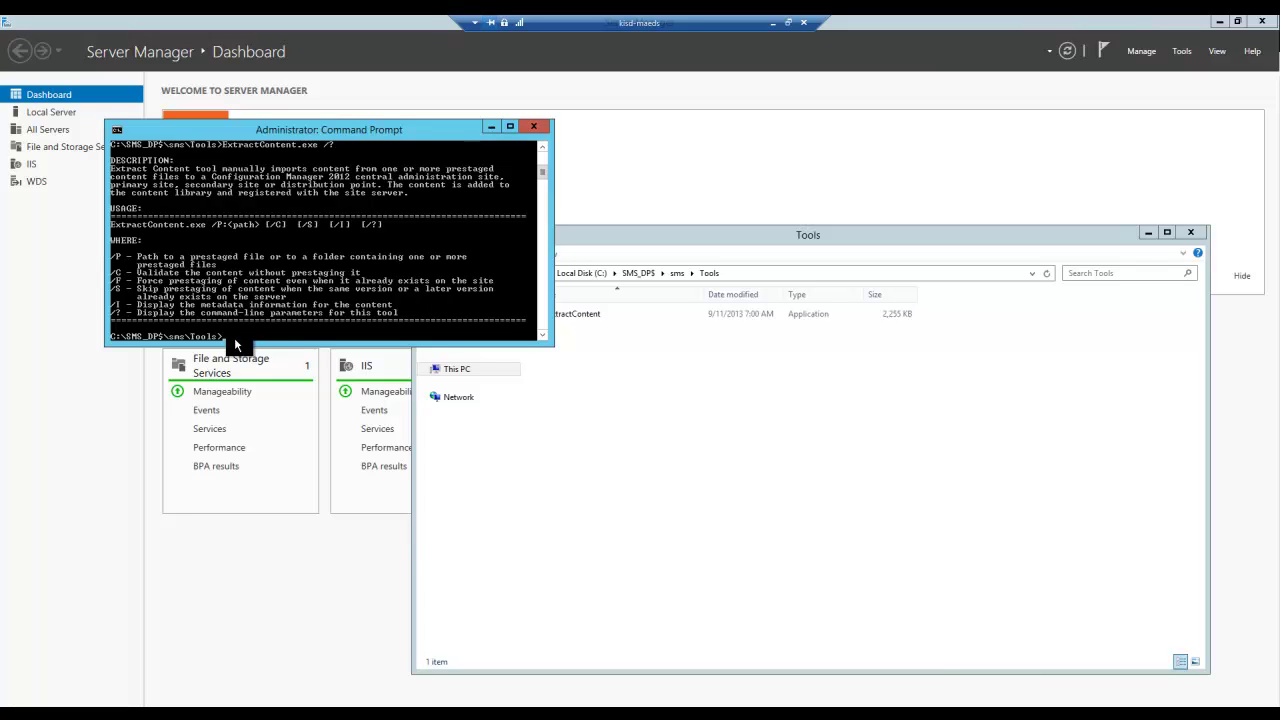
key(Up)
text(P:)
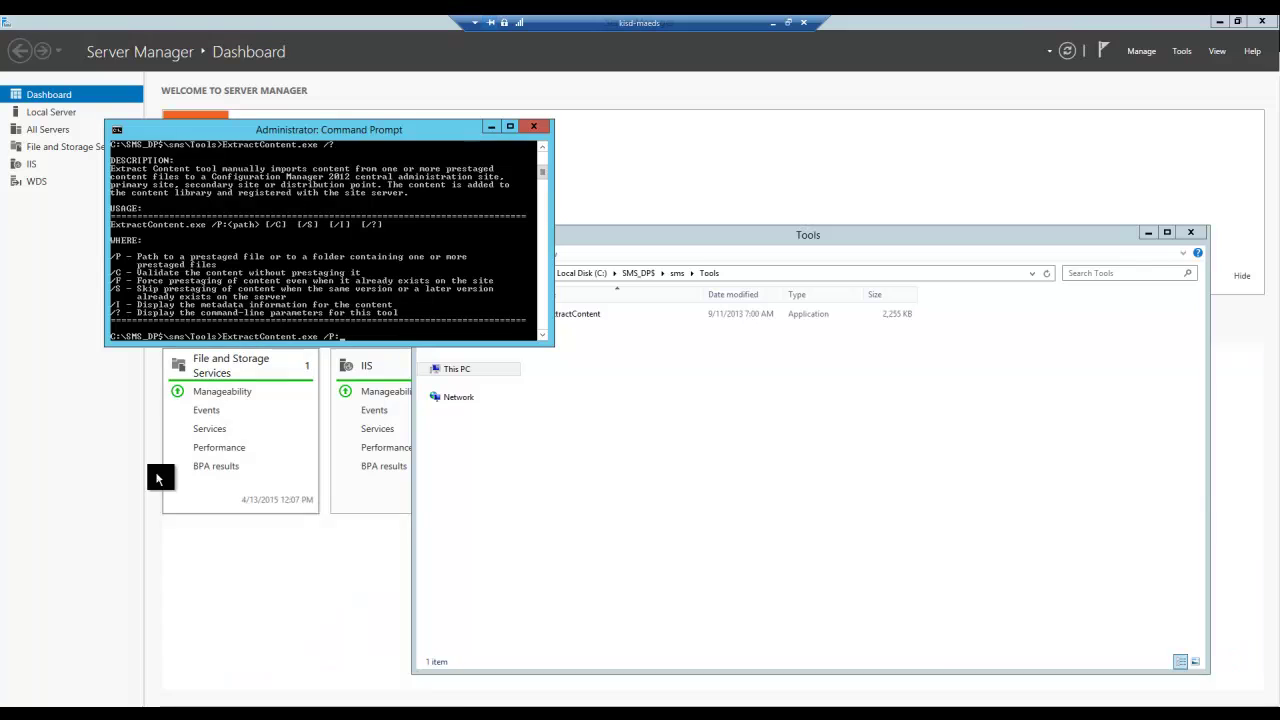
- Open C:\Prestaged Content in a new File Explorer window and select its path
right_click(133, 703)
click(118, 656)
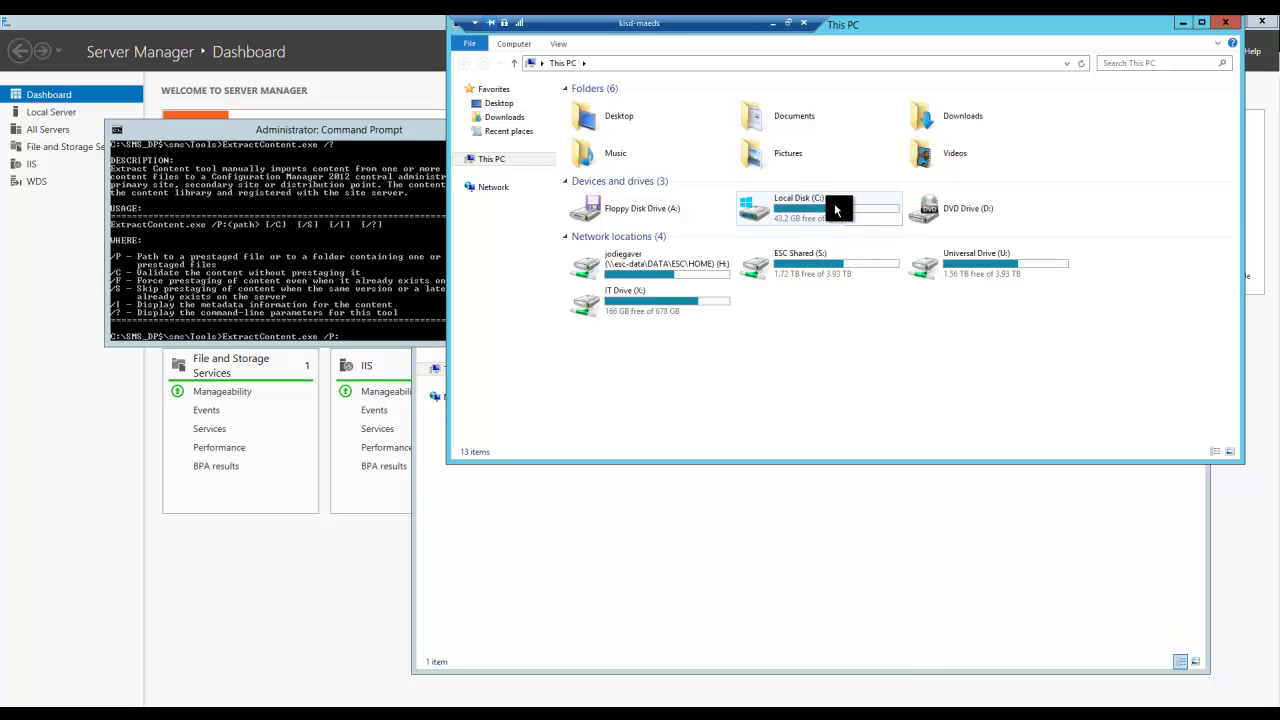
double_click(836, 208)
double_click(626, 140)
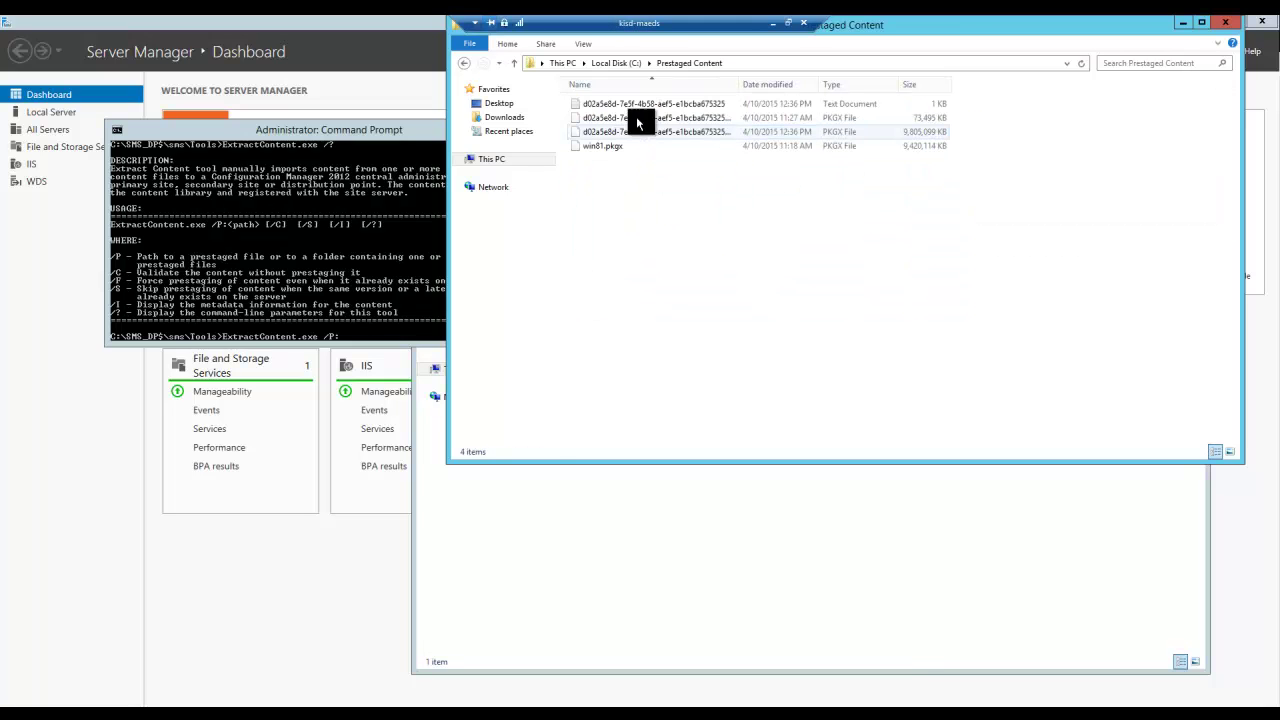
click(744, 62)
key(super+c)
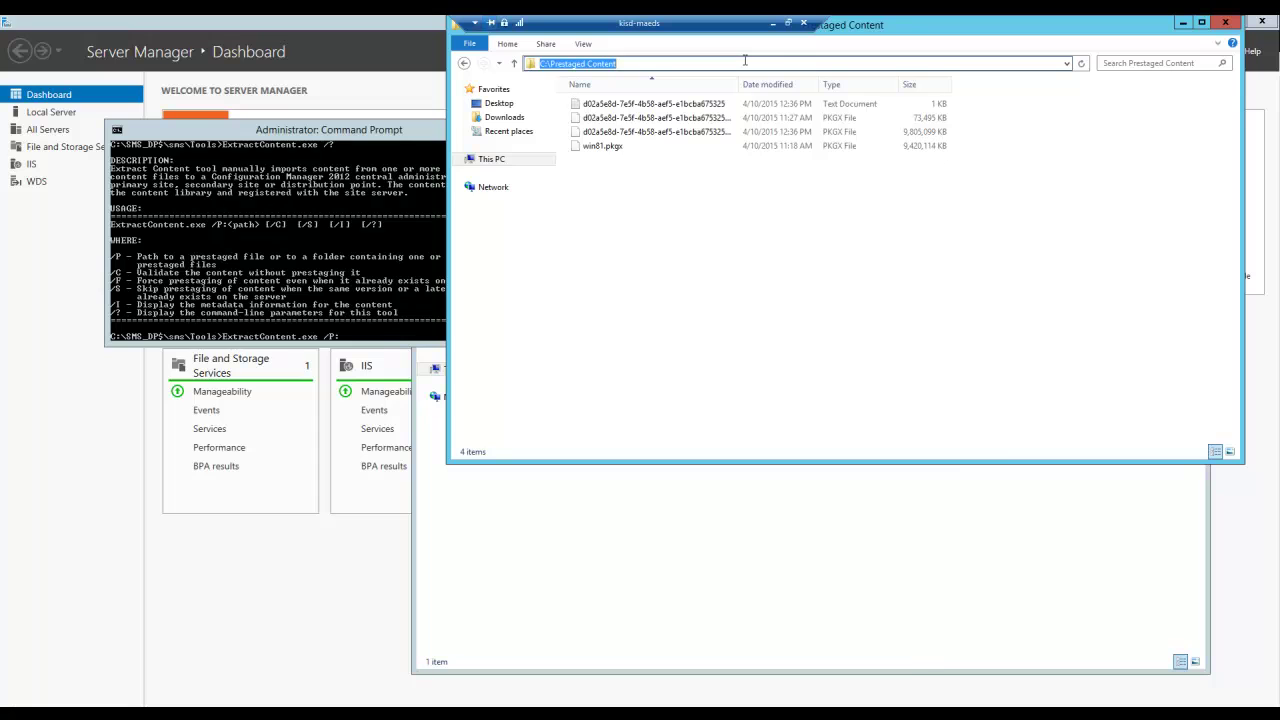
- Run ExtractContent.exe /P:"C:\Prestaged Content\win81.pkgx" /S with the pasted path
right_click(351, 333)
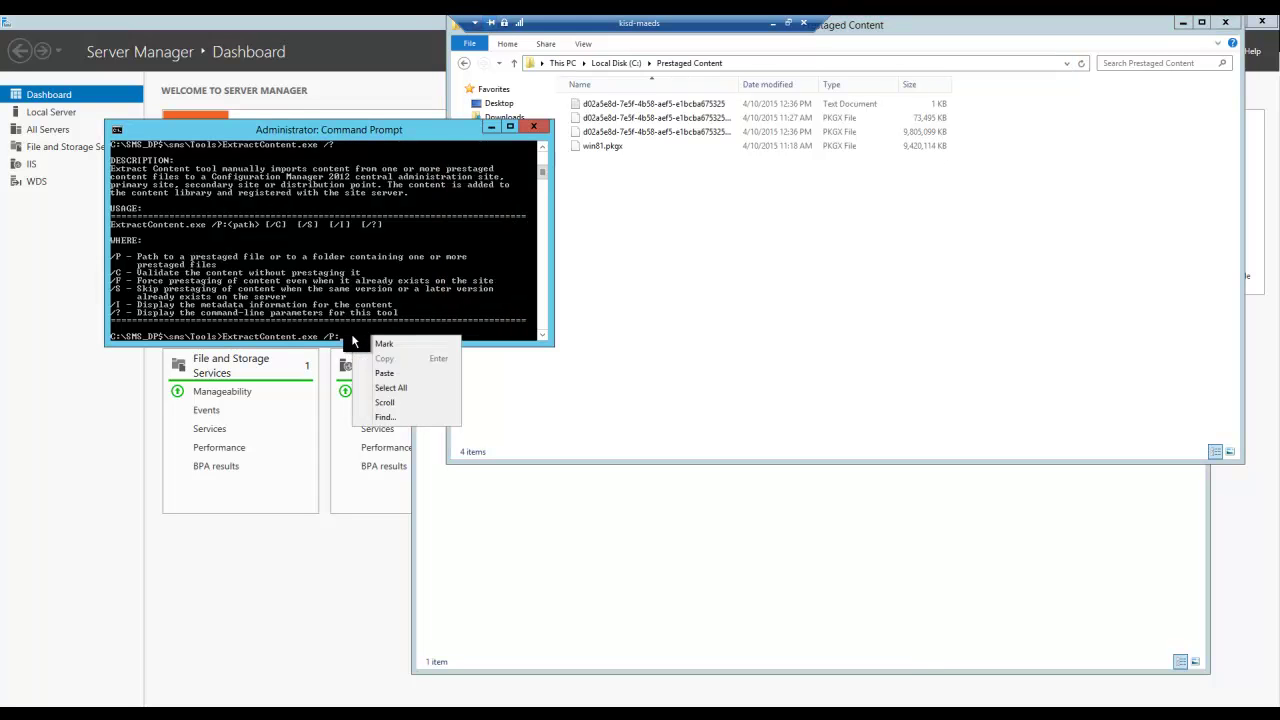
click(345, 341)
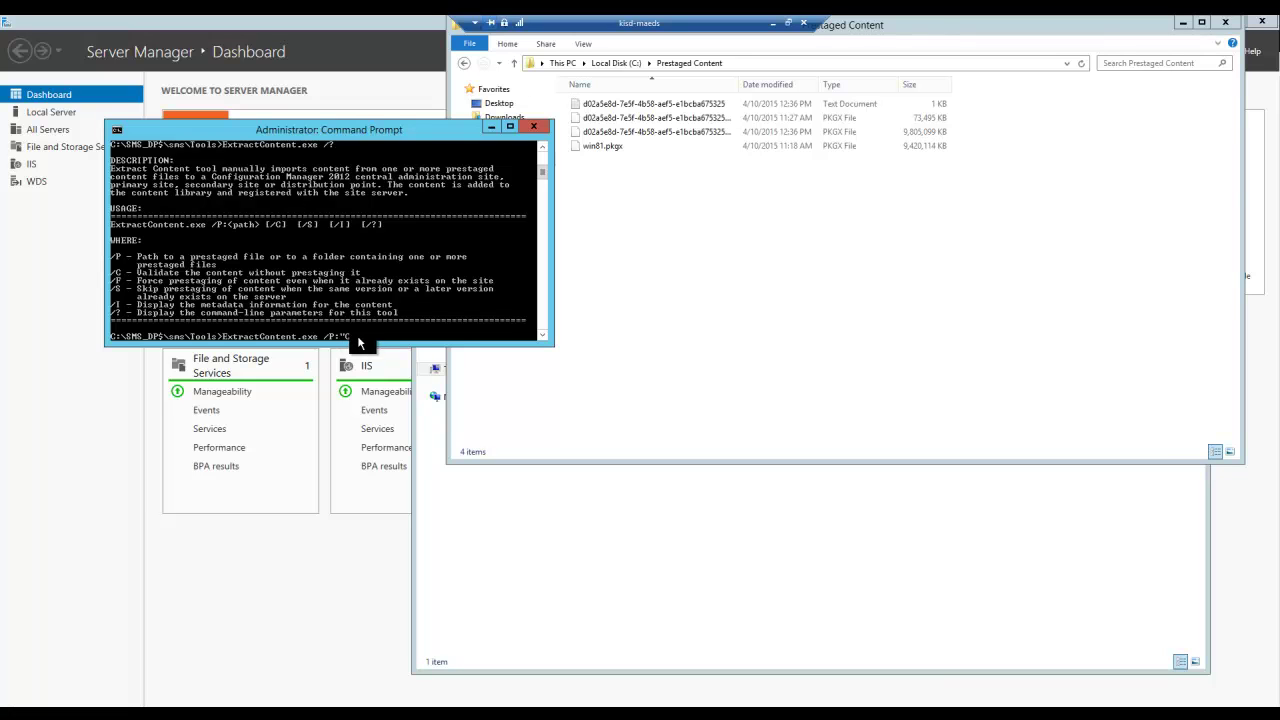
right_click(358, 335)
click(393, 372)
text(win81.pkgx" /S)
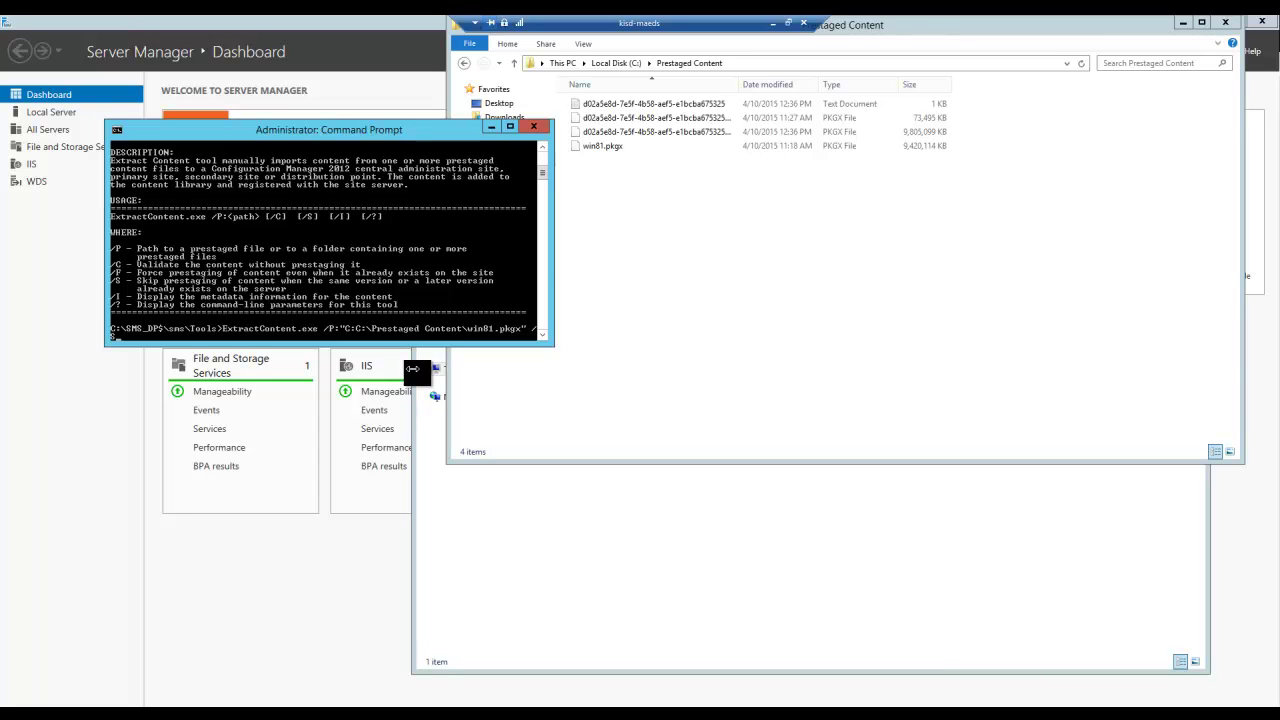
key(Return)
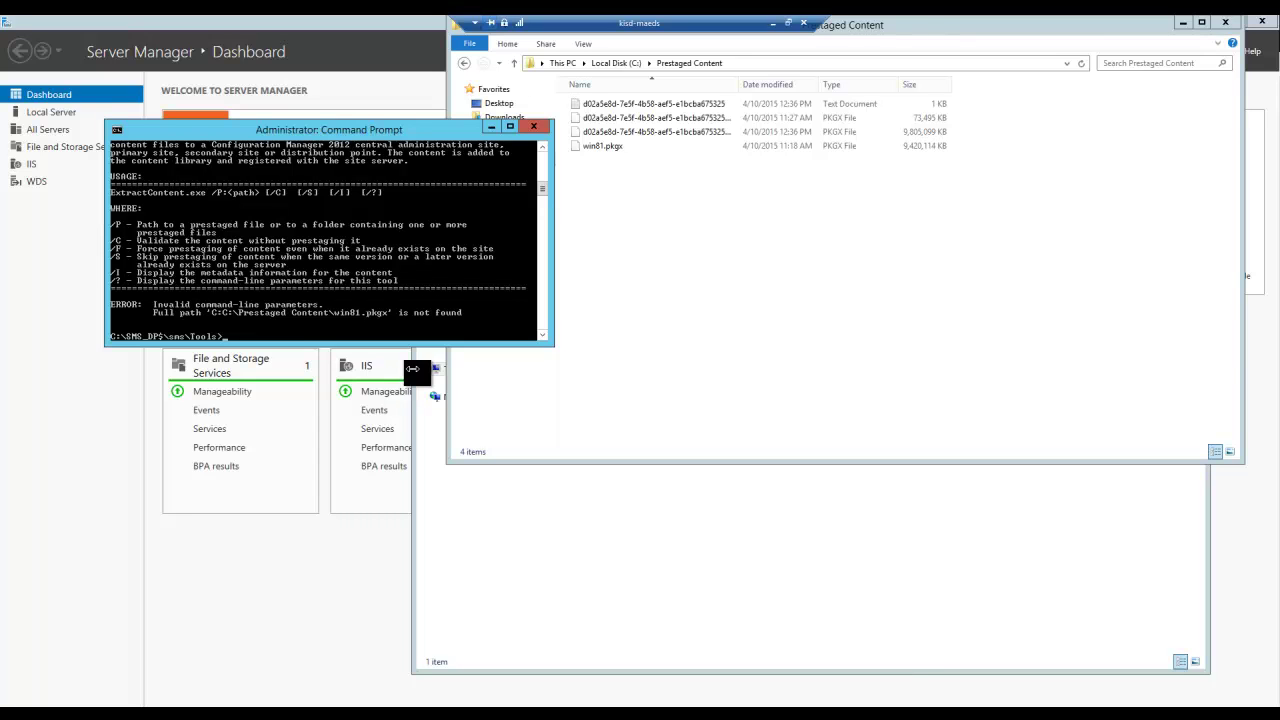
- Remove the doubled C: from the path and rerun the extraction
key(Up)
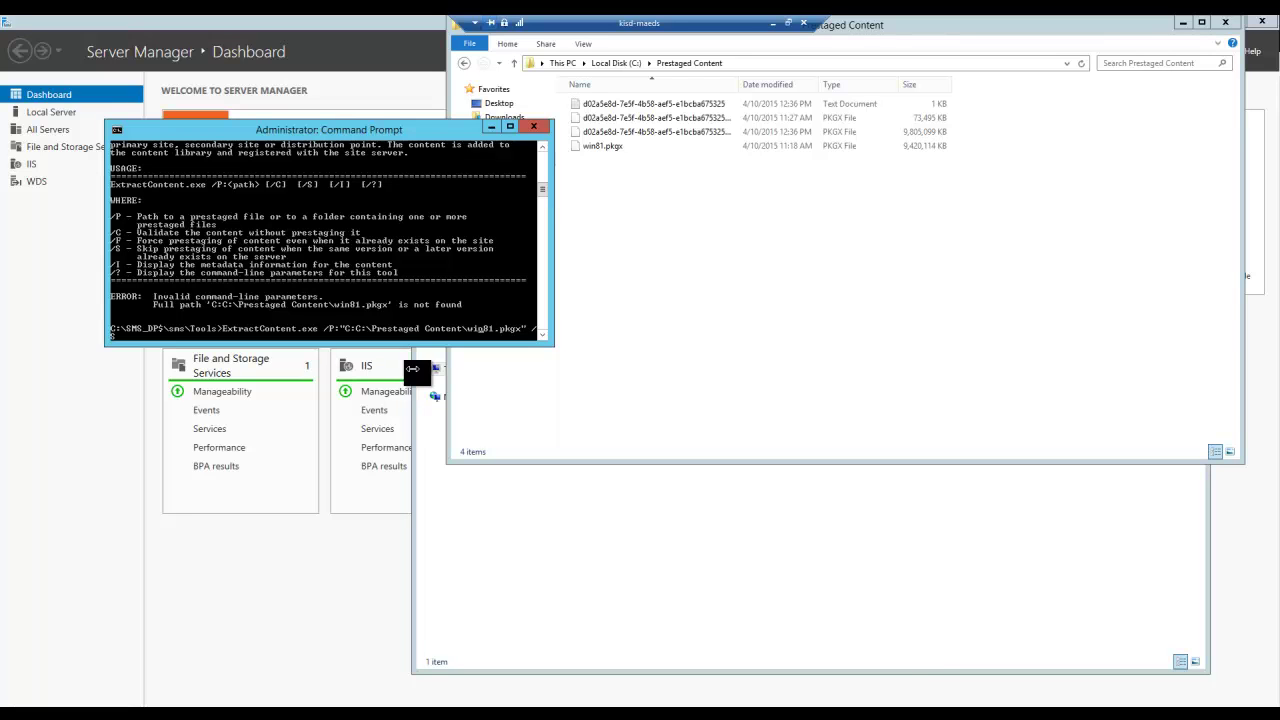
key(BackSpace)
key(BackSpace)
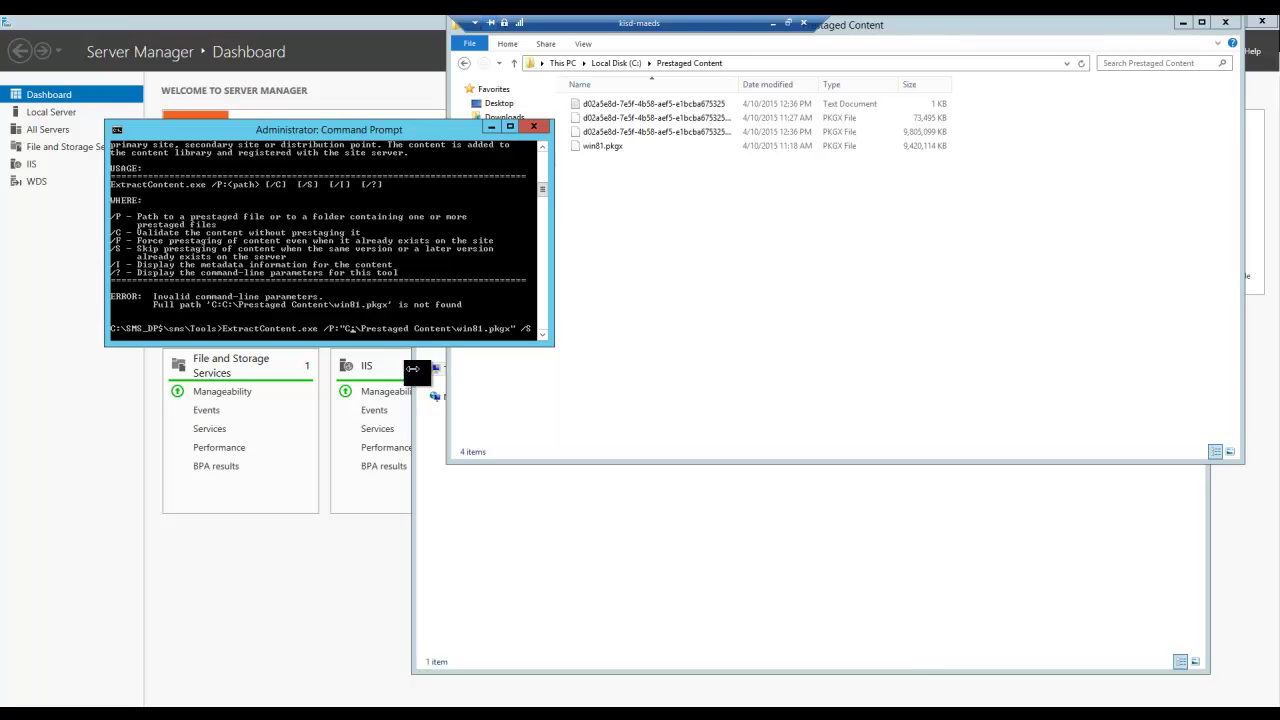
key(Return)
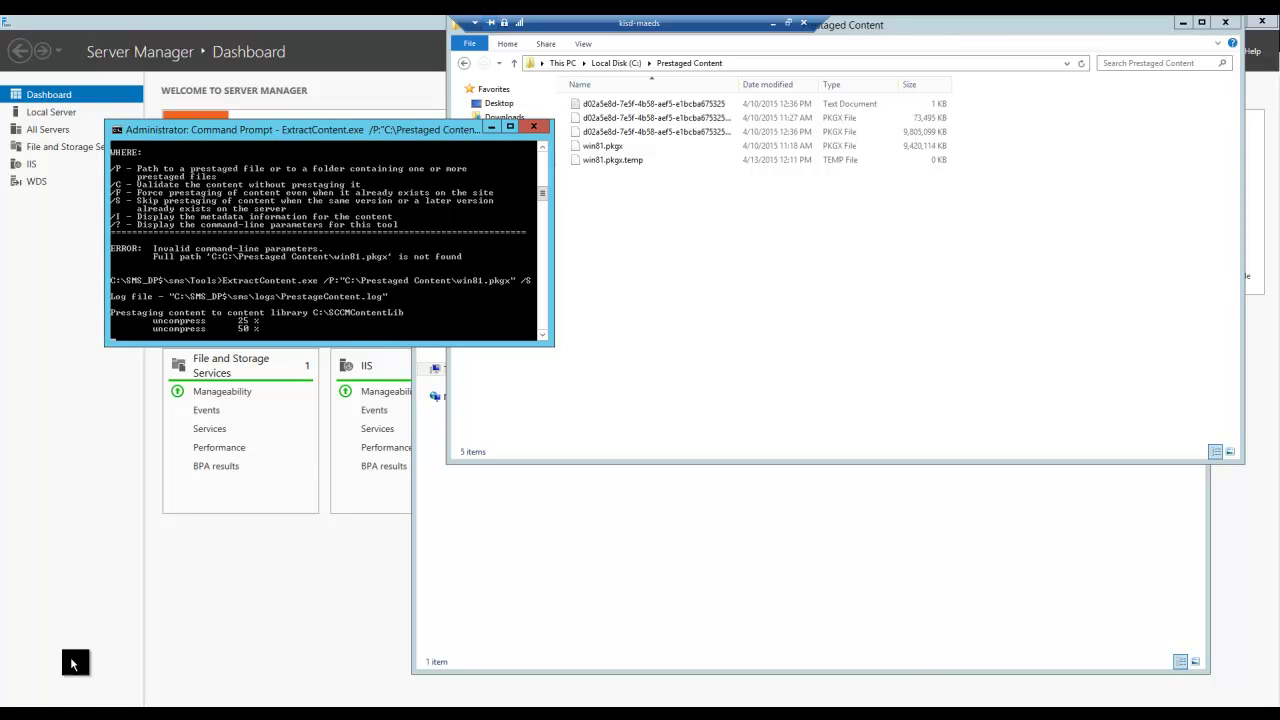
- Open PrestageContent.log from SMS_DP$\sms\logs to check win81.pkgx uncompressing, then close it
mouse_move(80, 712)
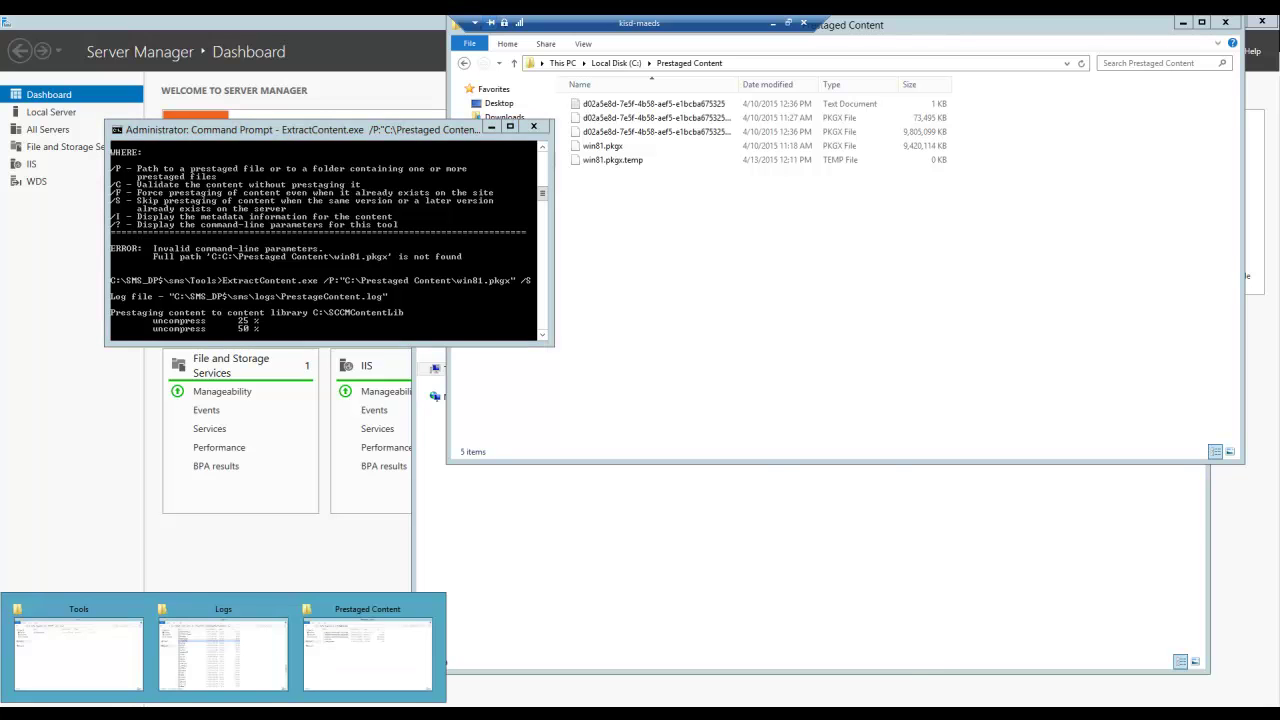
click(191, 660)
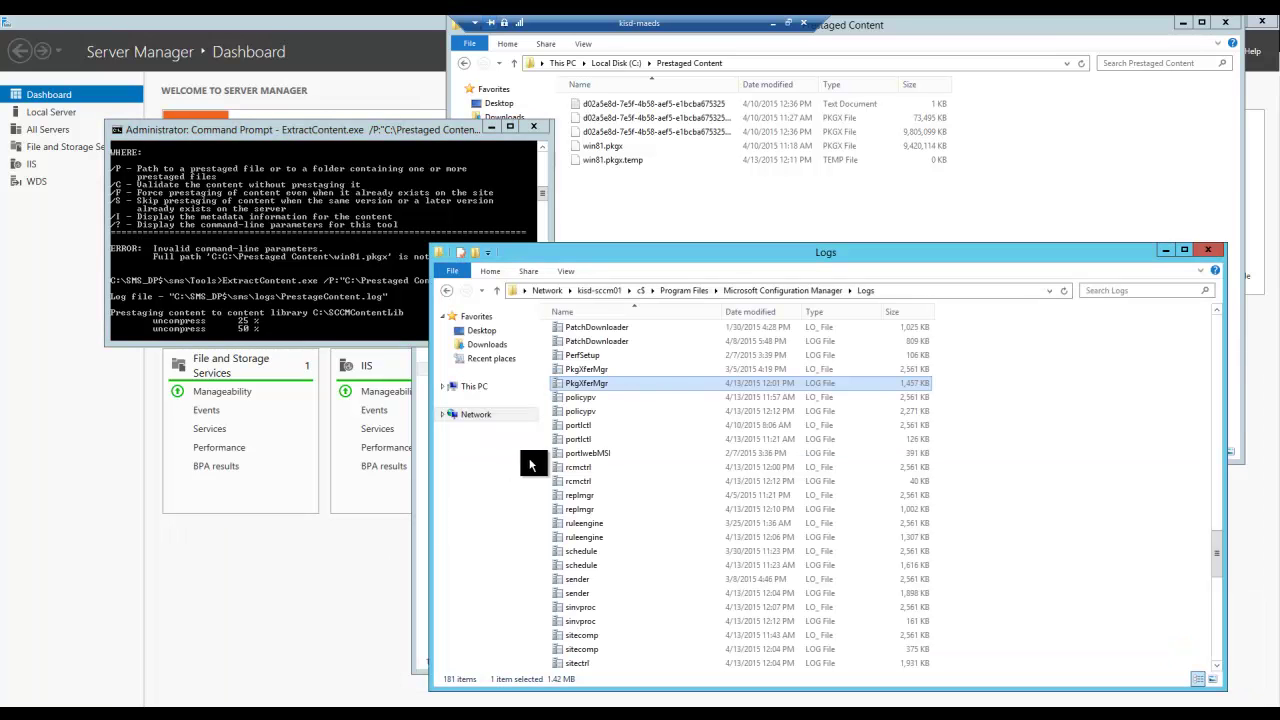
mouse_move(80, 712)
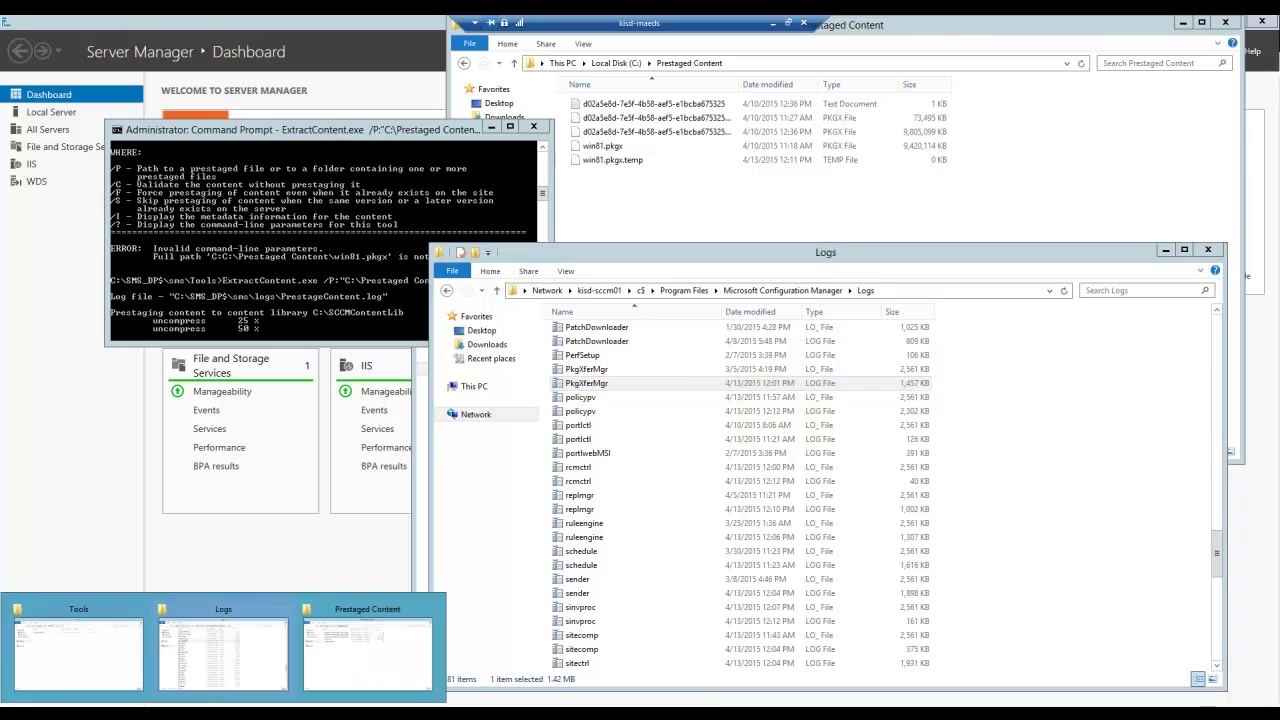
click(80, 656)
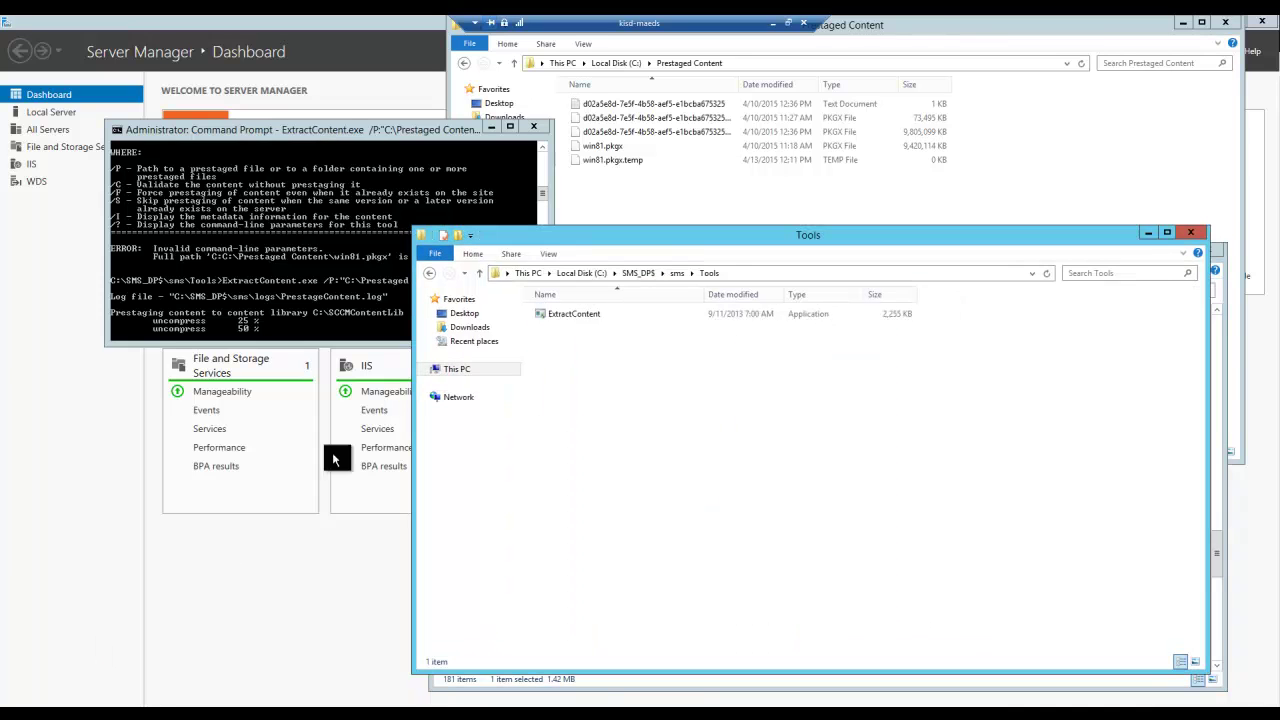
click(677, 273)
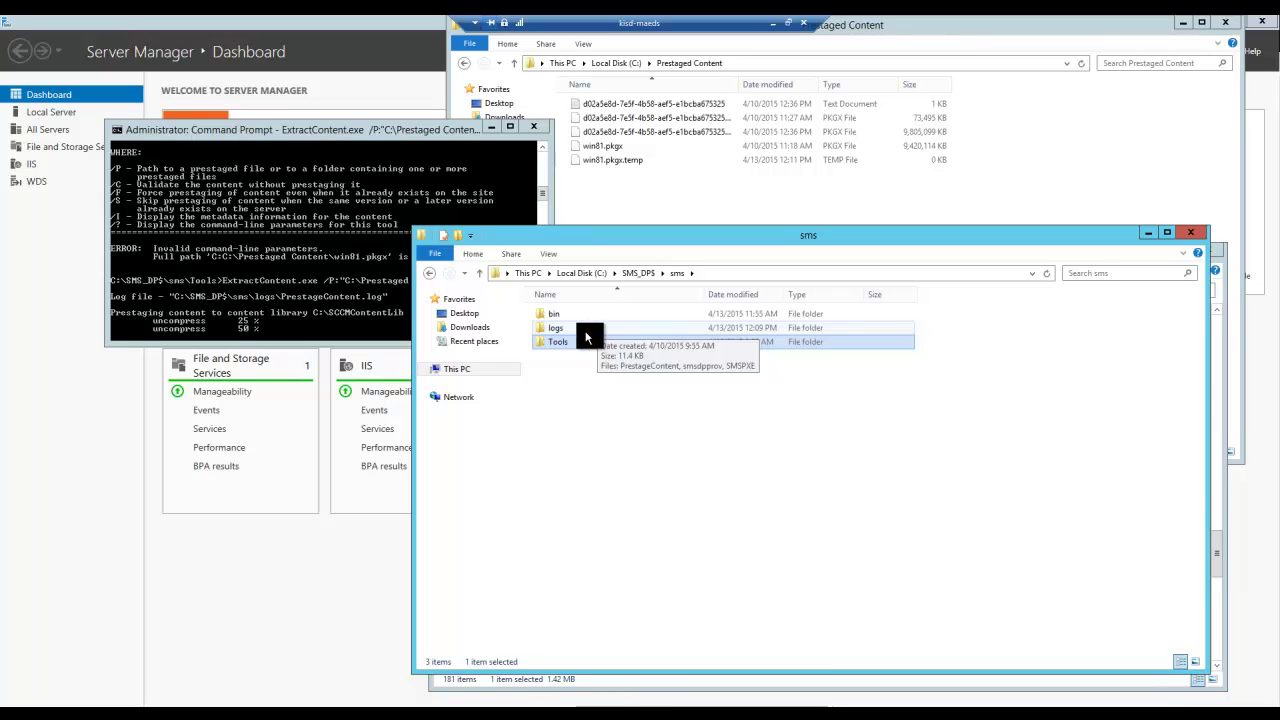
double_click(587, 330)
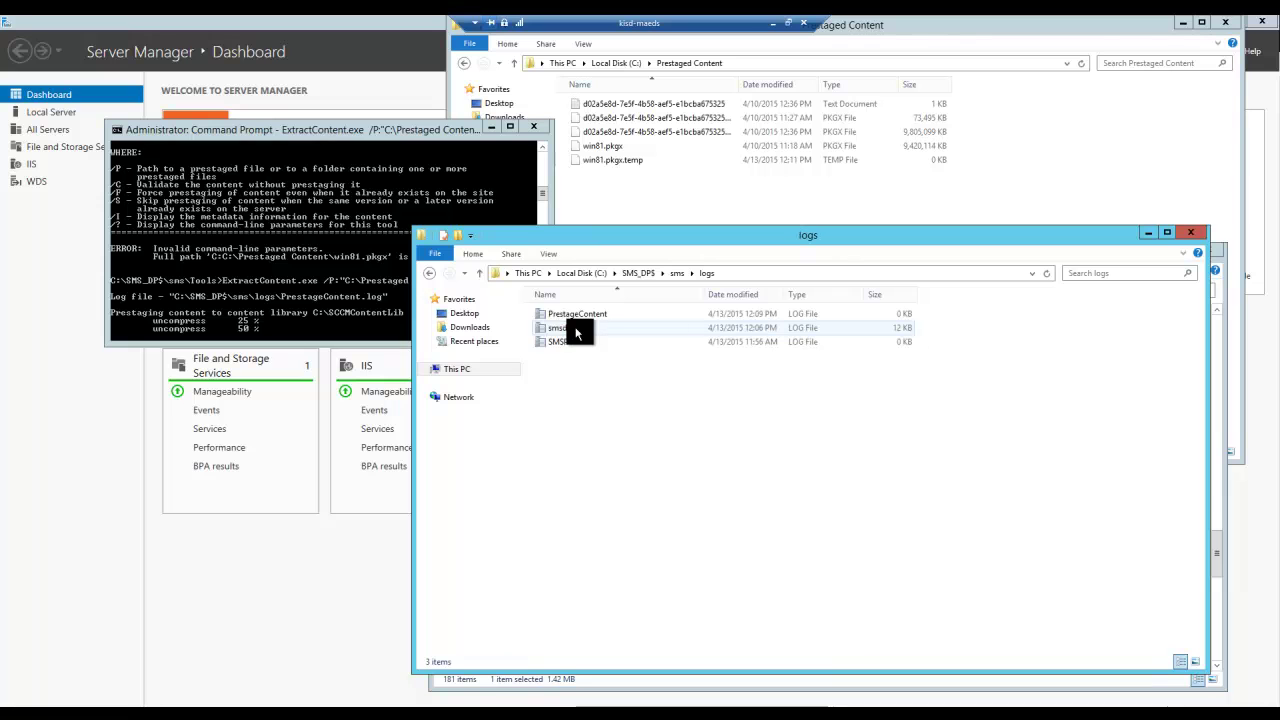
double_click(594, 313)
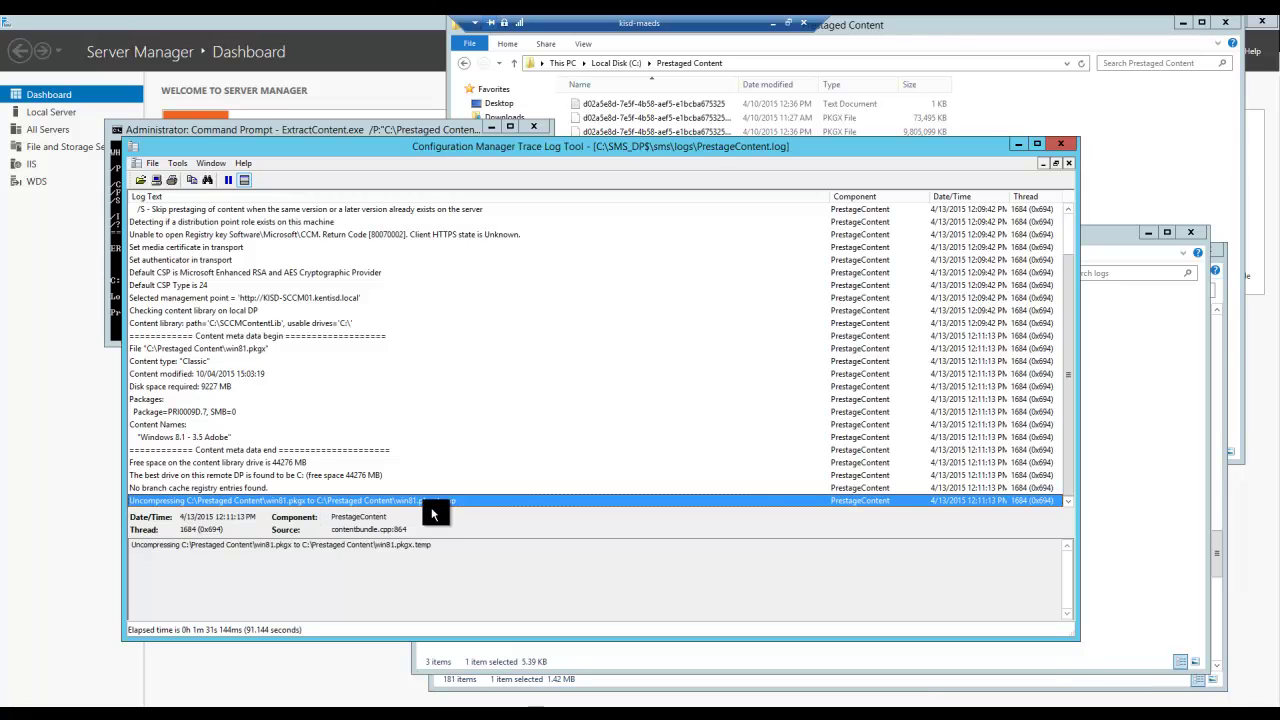
click(1018, 146)
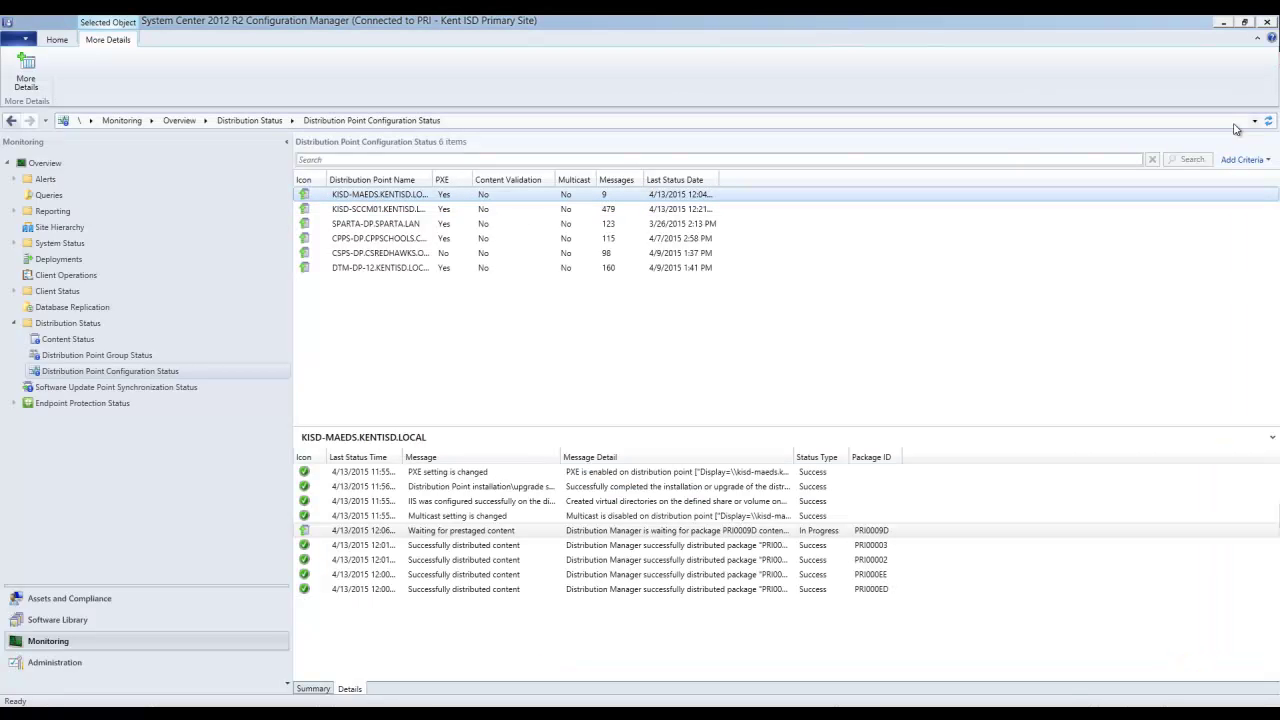
- Refresh KISD-MAEDS status to confirm PRI0009D distributed, then go to Software Library's Operating System Images
click(1269, 122)
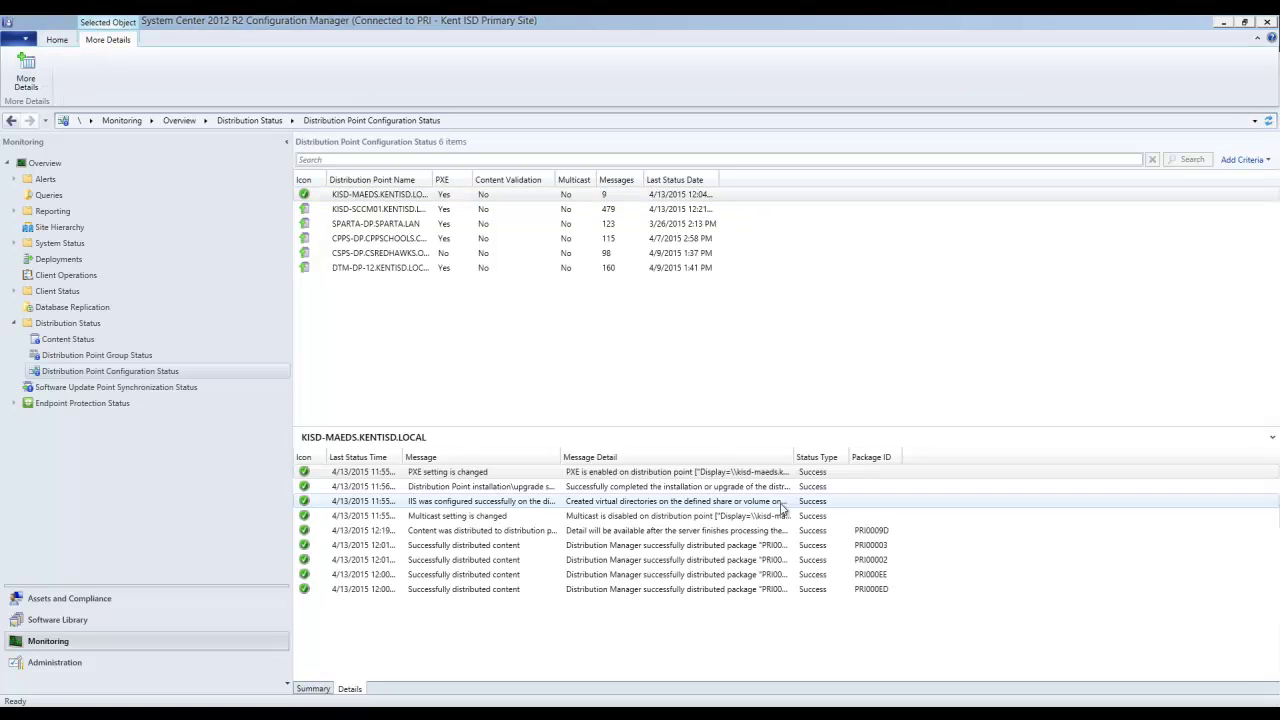
click(621, 535)
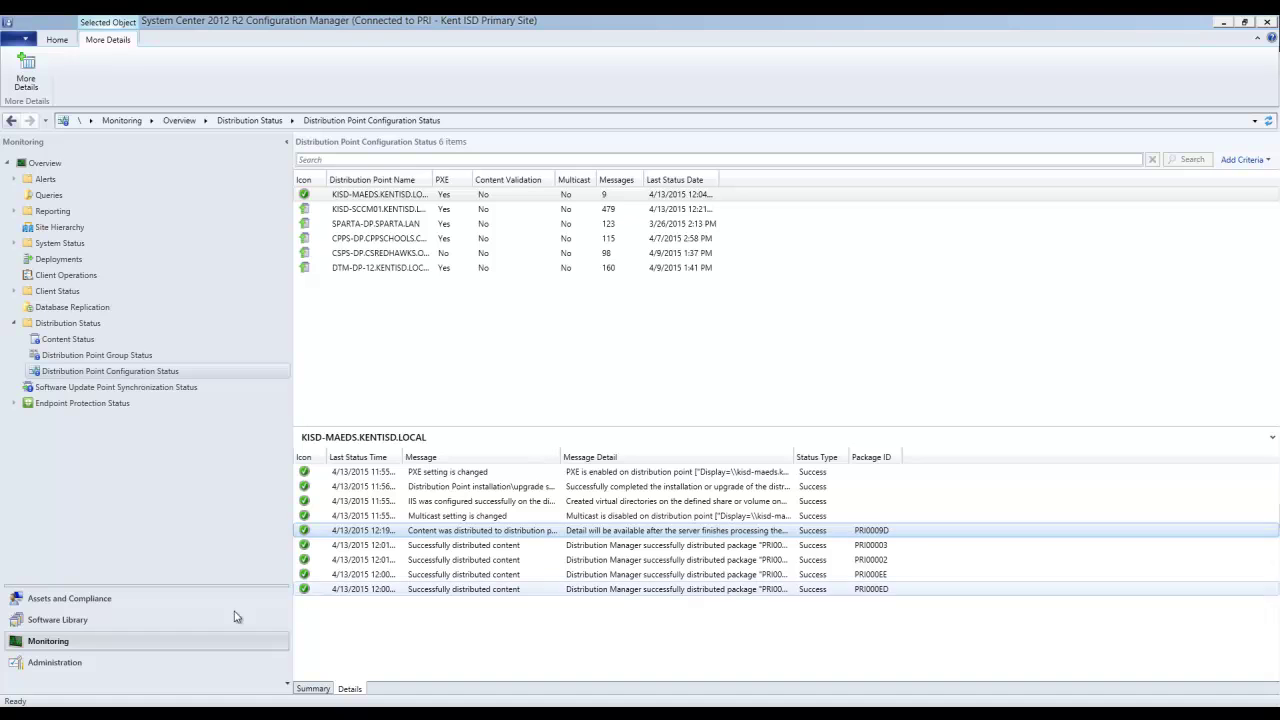
click(141, 621)
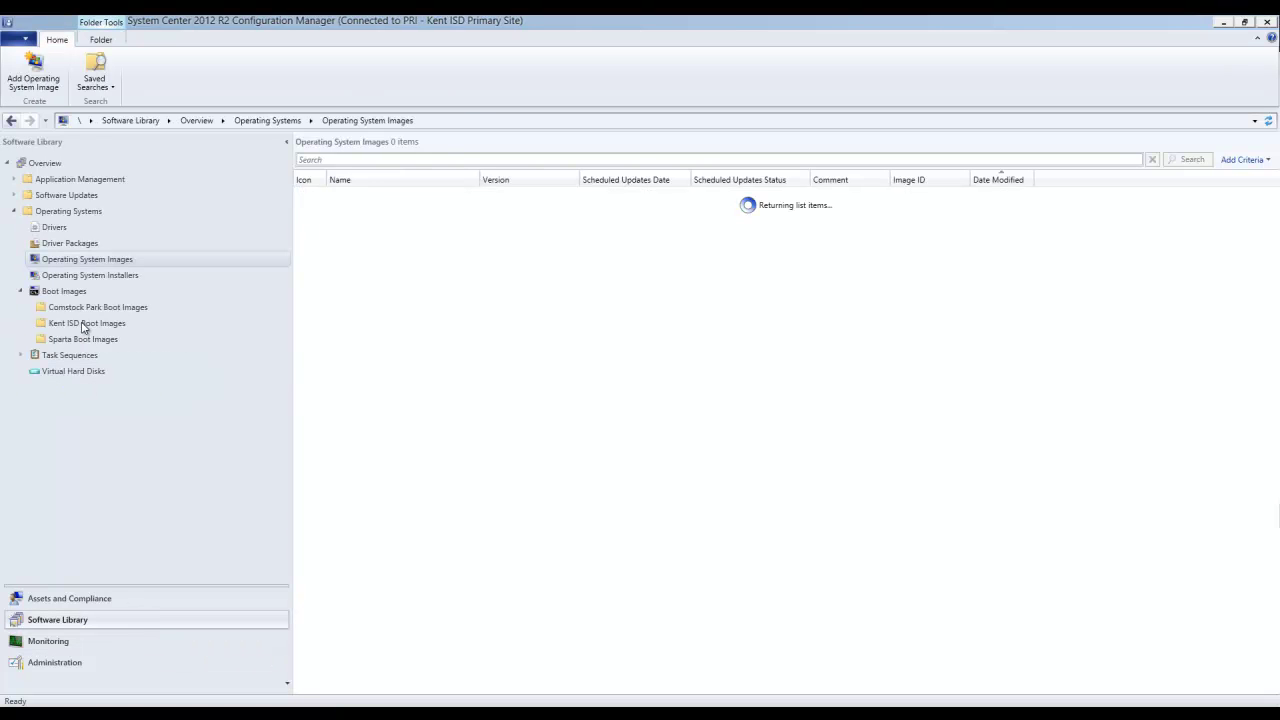
- Browse Task Sequences and the Kent ISD folder, then bring up actions for Kent ISD User Driven-Testing
click(35, 357)
click(21, 356)
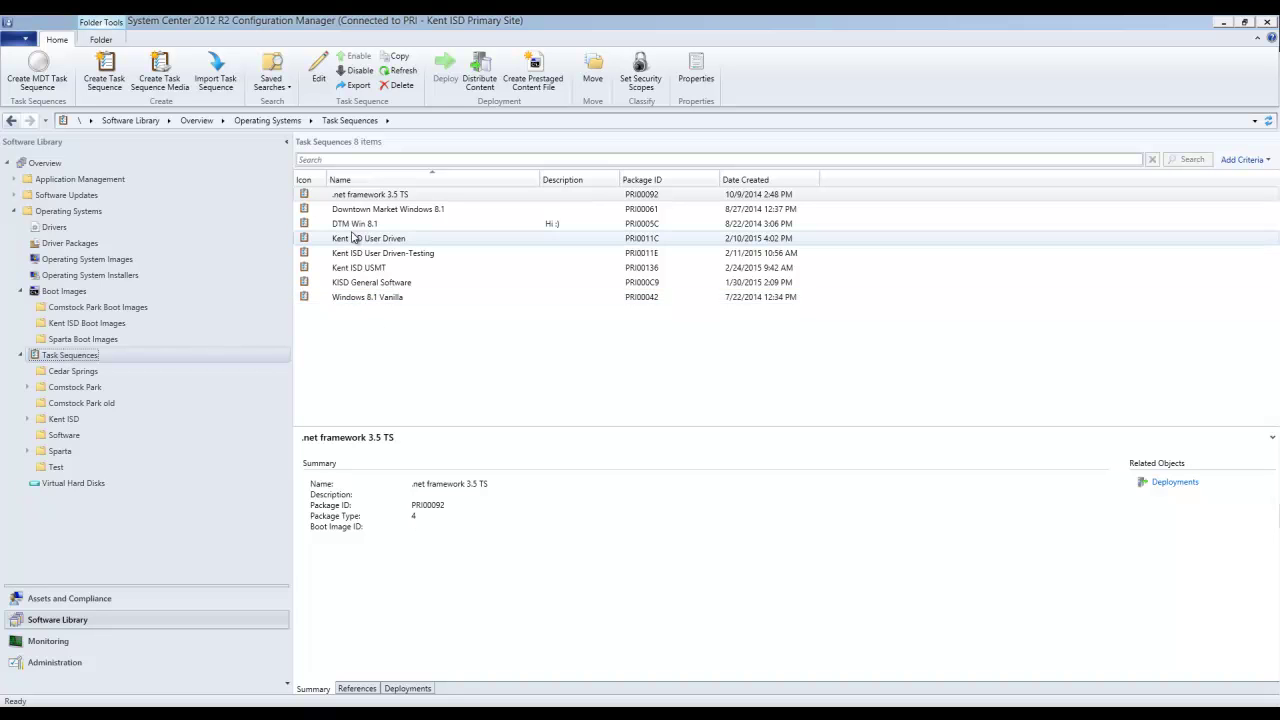
click(60, 419)
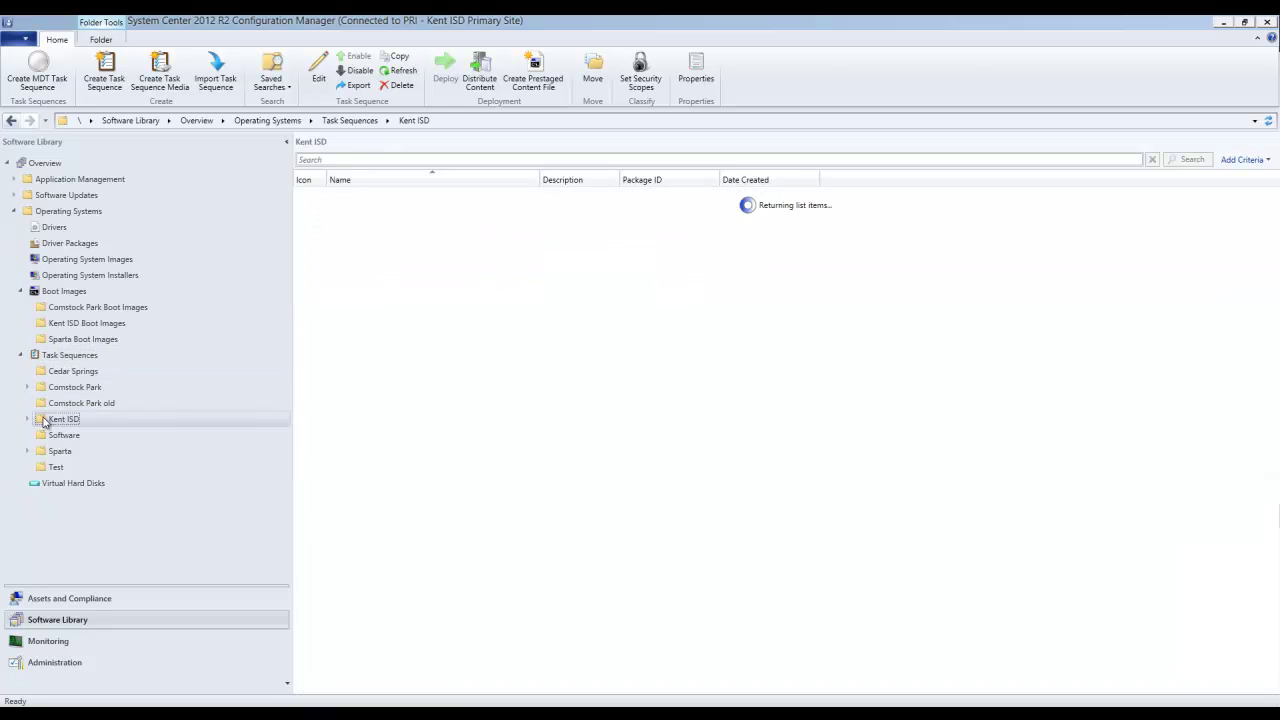
click(72, 355)
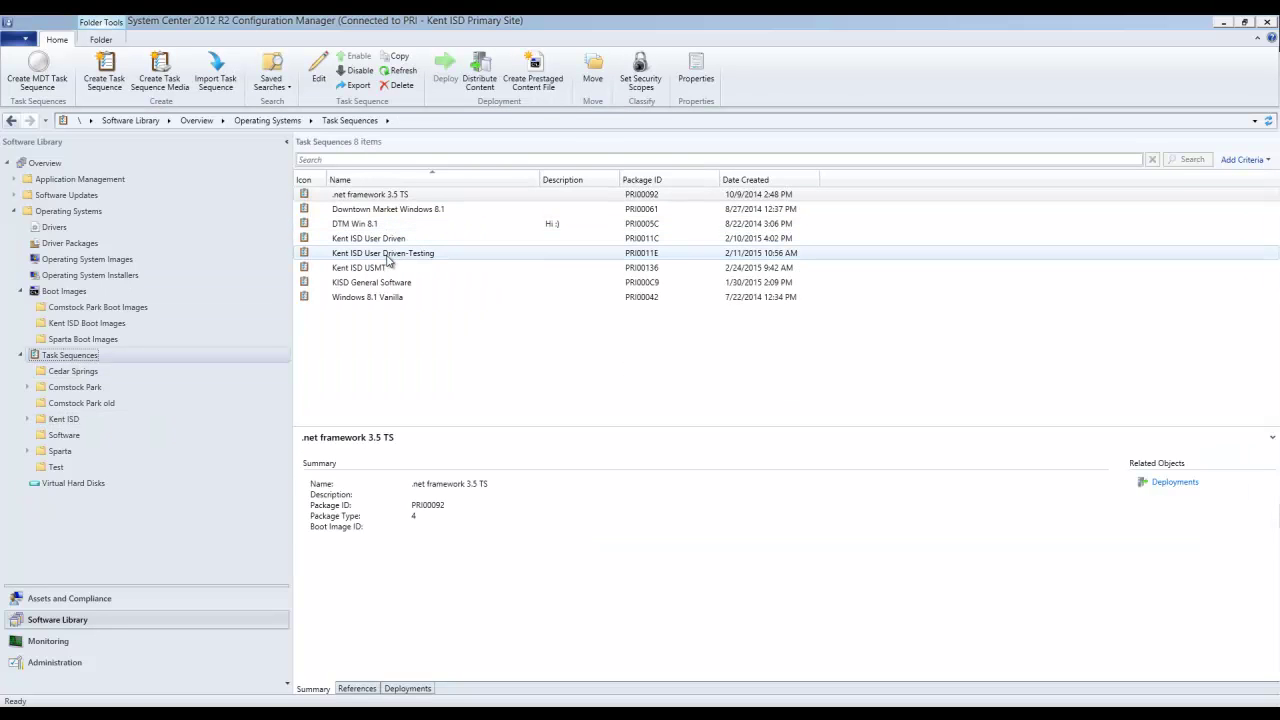
click(388, 257)
right_click(388, 259)
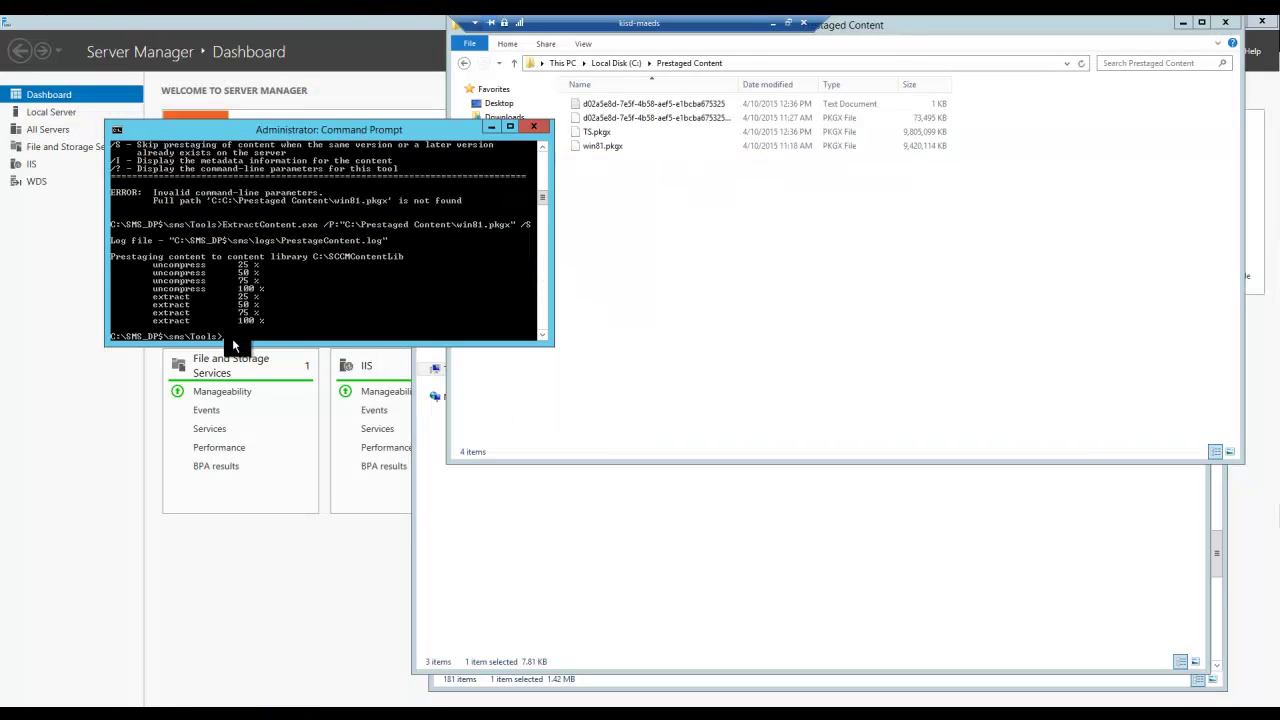
- Rerun ExtractContent with the package path changed from win81.pkgx to TS.pkgx
key(Up)
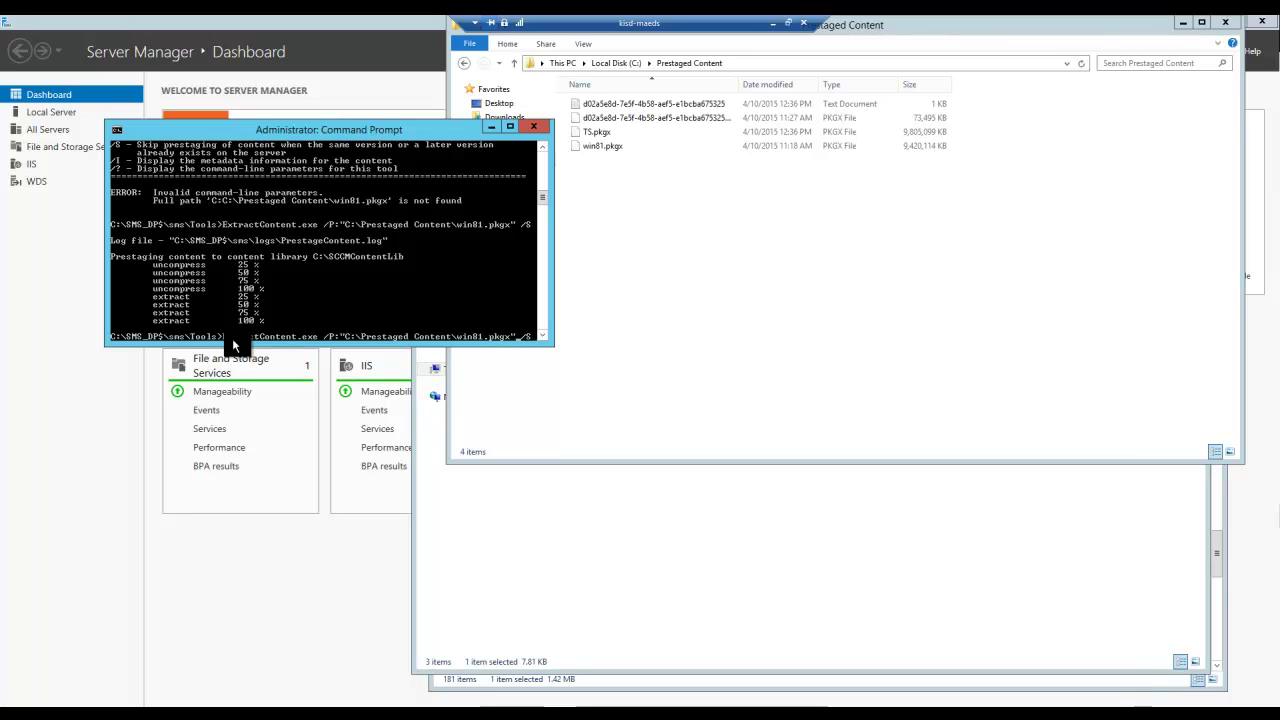
key(BackSpace)
key(BackSpace)
key(BackSpace)
key(BackSpace)
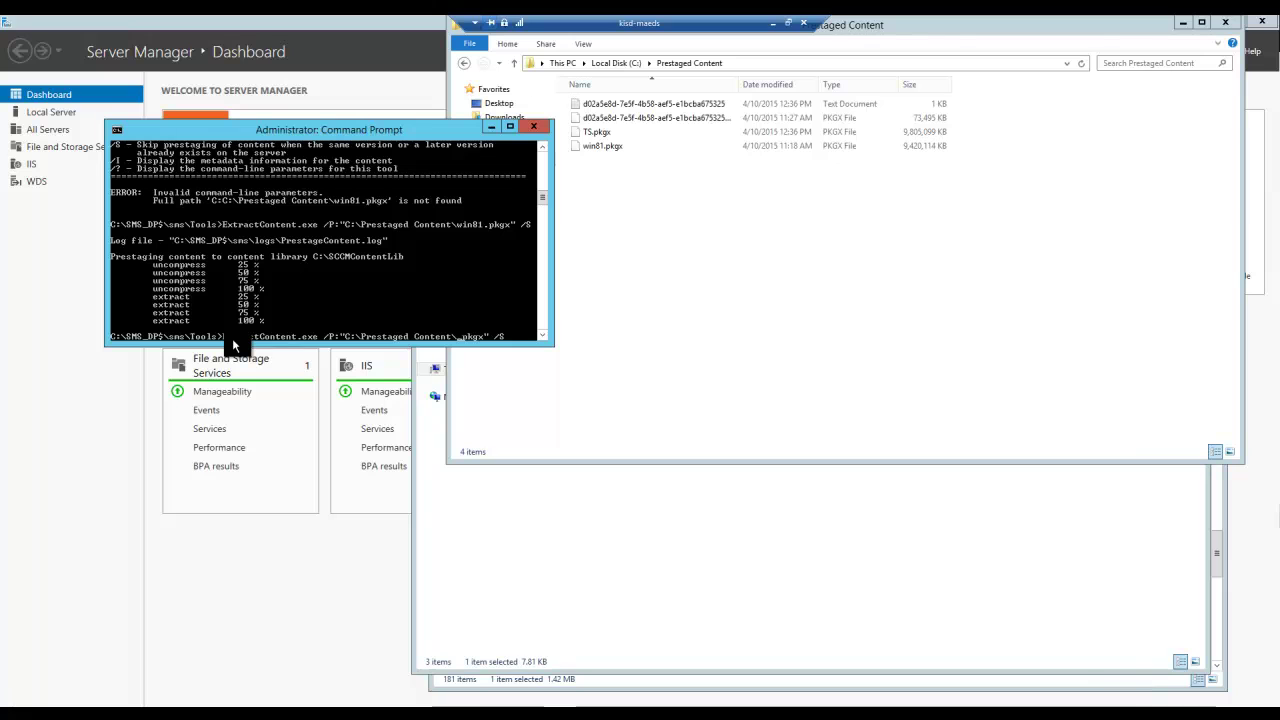
key(BackSpace)
text(TS)
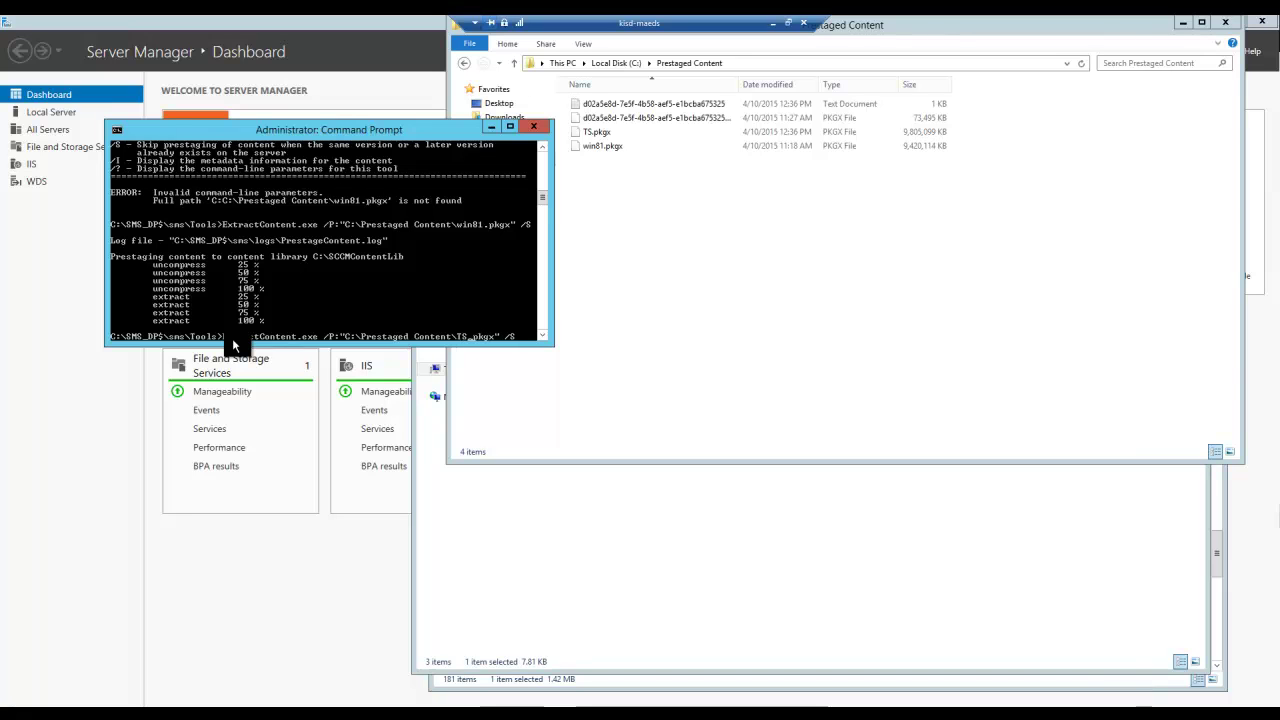
key(Return)
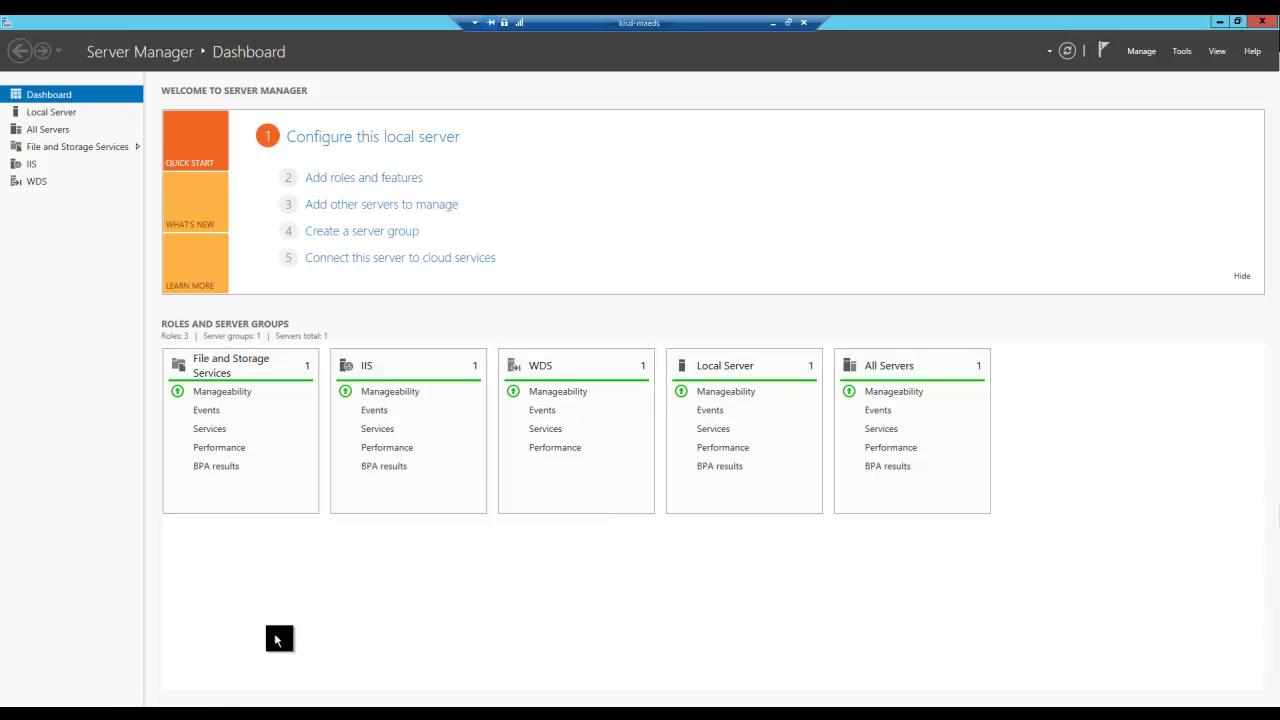
mouse_move(128, 712)
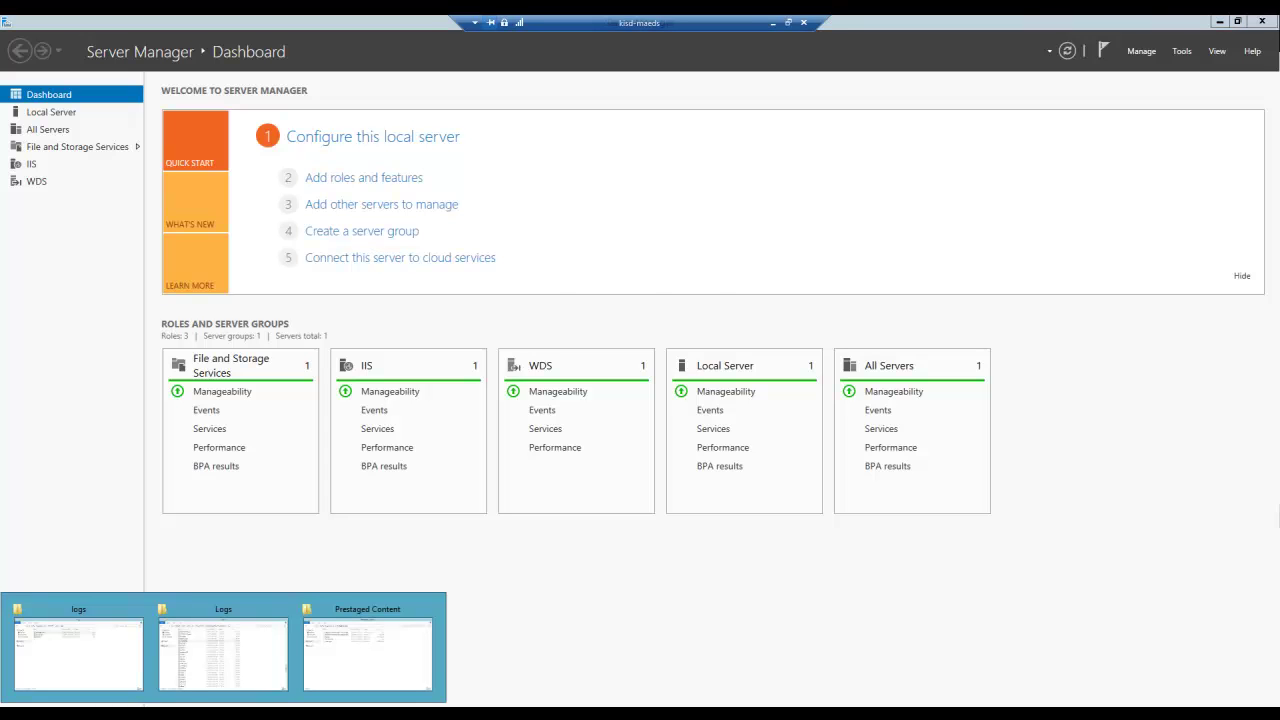
mouse_move(184, 678)
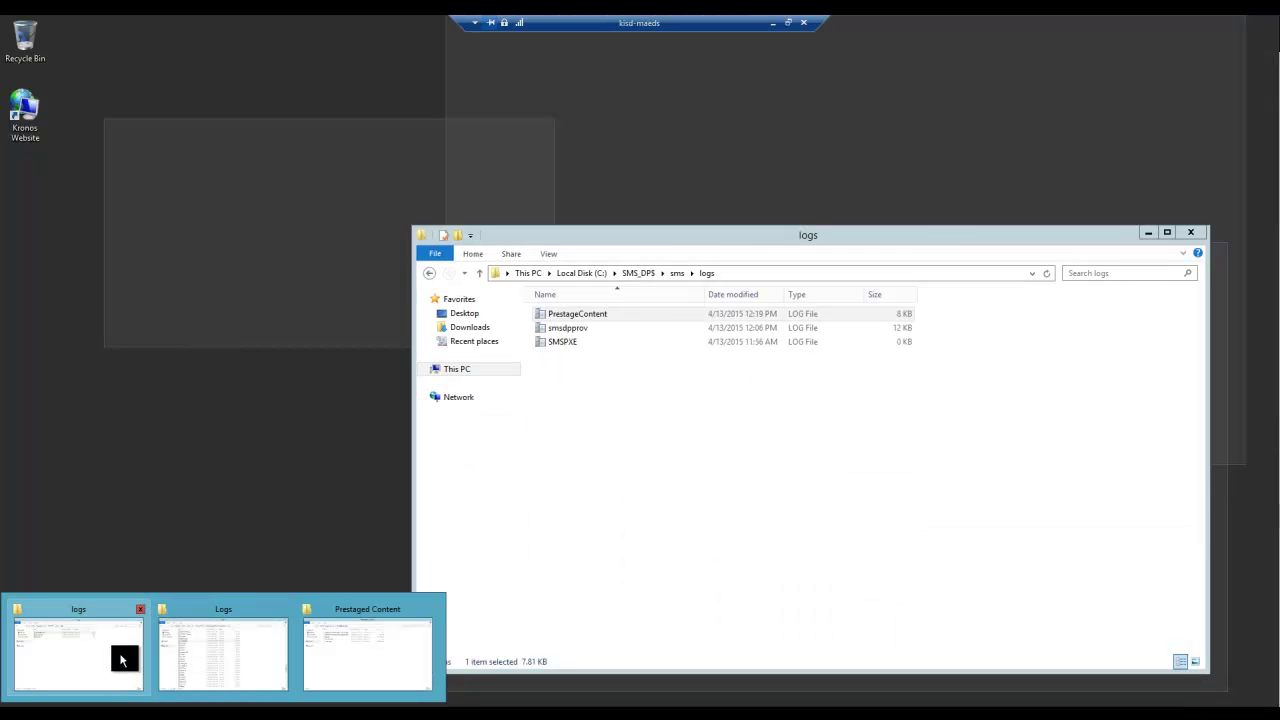
click(114, 657)
double_click(568, 343)
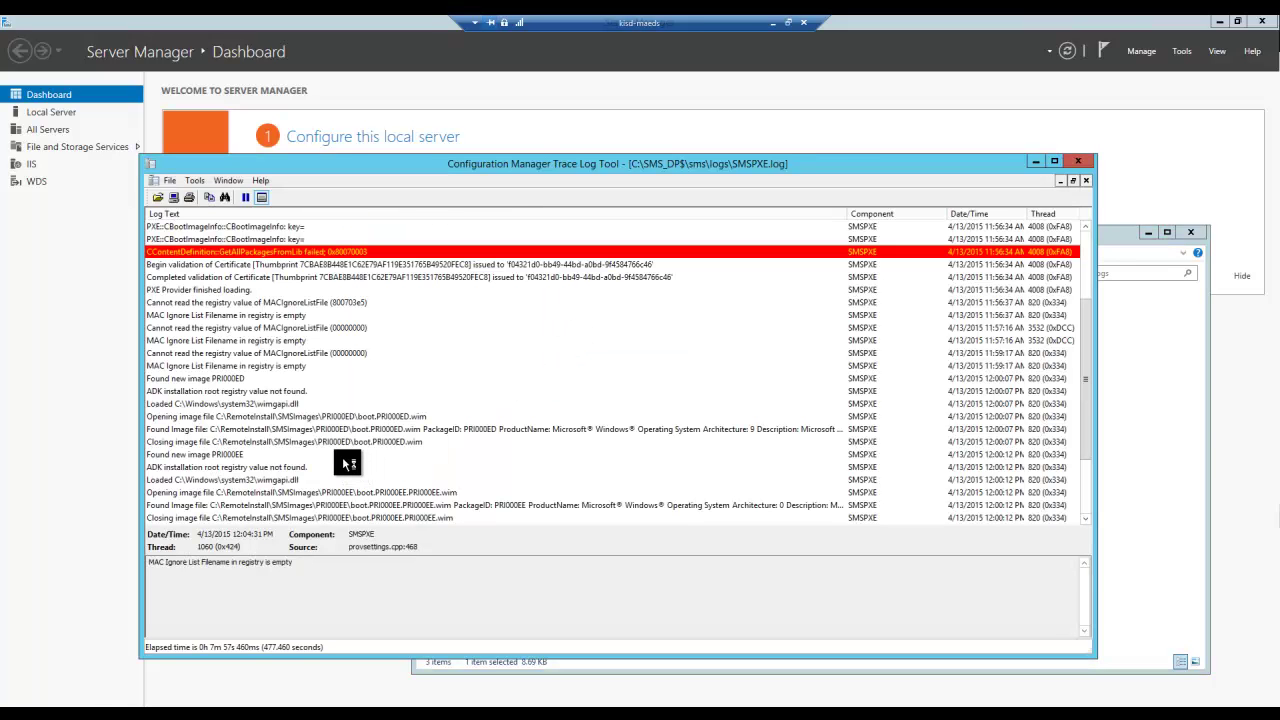
scroll(352, 484, down, 2)
scroll(347, 487, down, 1)
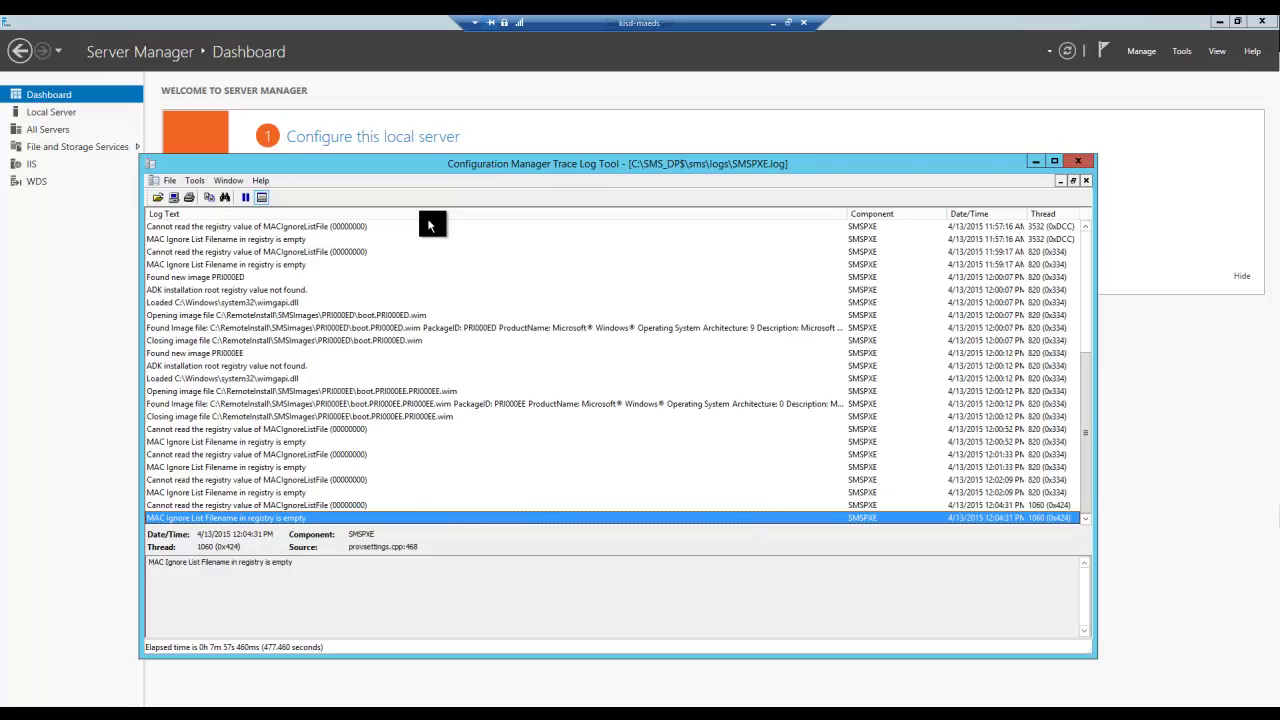
- Minimize the log viewer and show Server Manager's Local Server page
click(1036, 165)
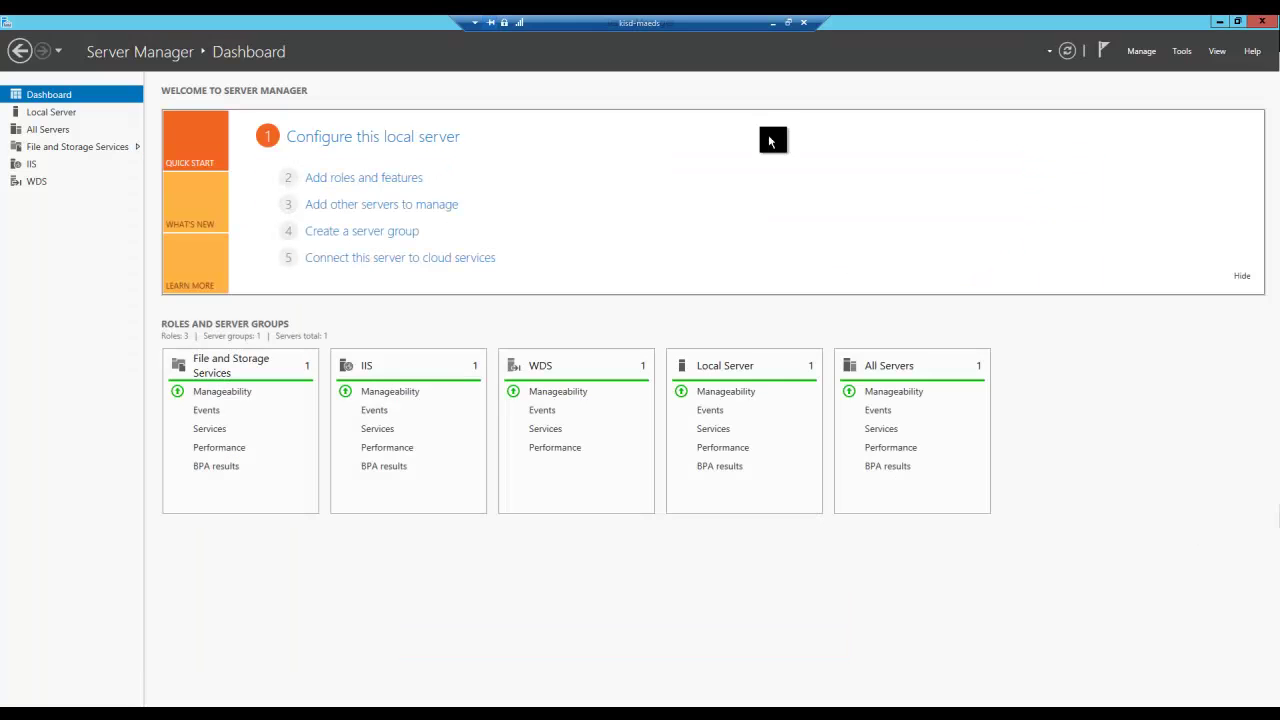
click(57, 120)
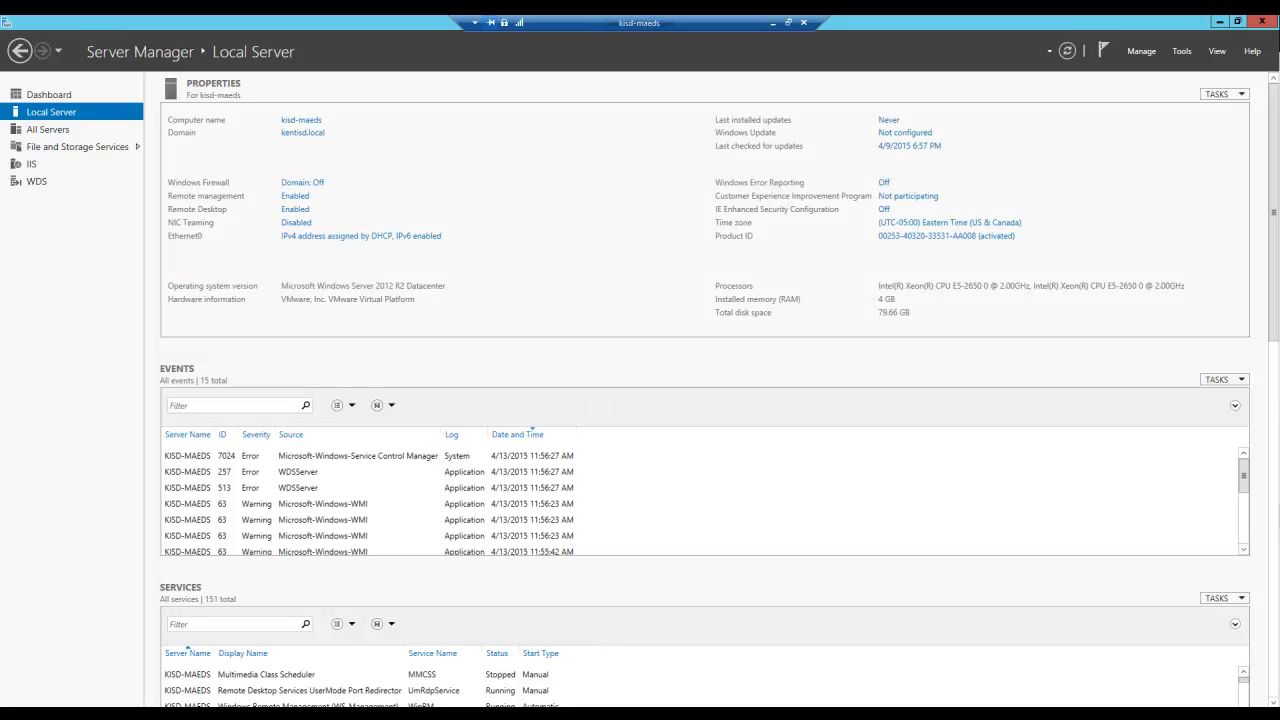
- Browse the Prestaged Content folder and Local Disk (C:), then check TS.pkgx extraction reached 100%
mouse_move(198, 710)
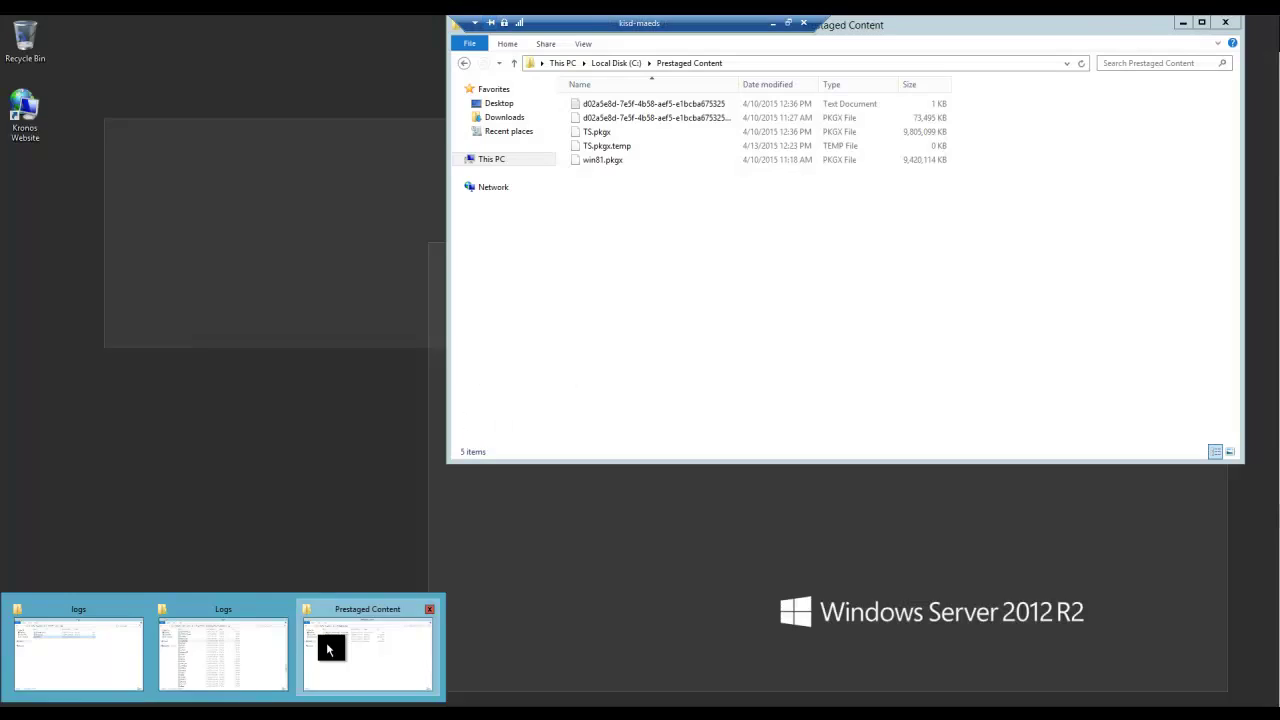
click(329, 646)
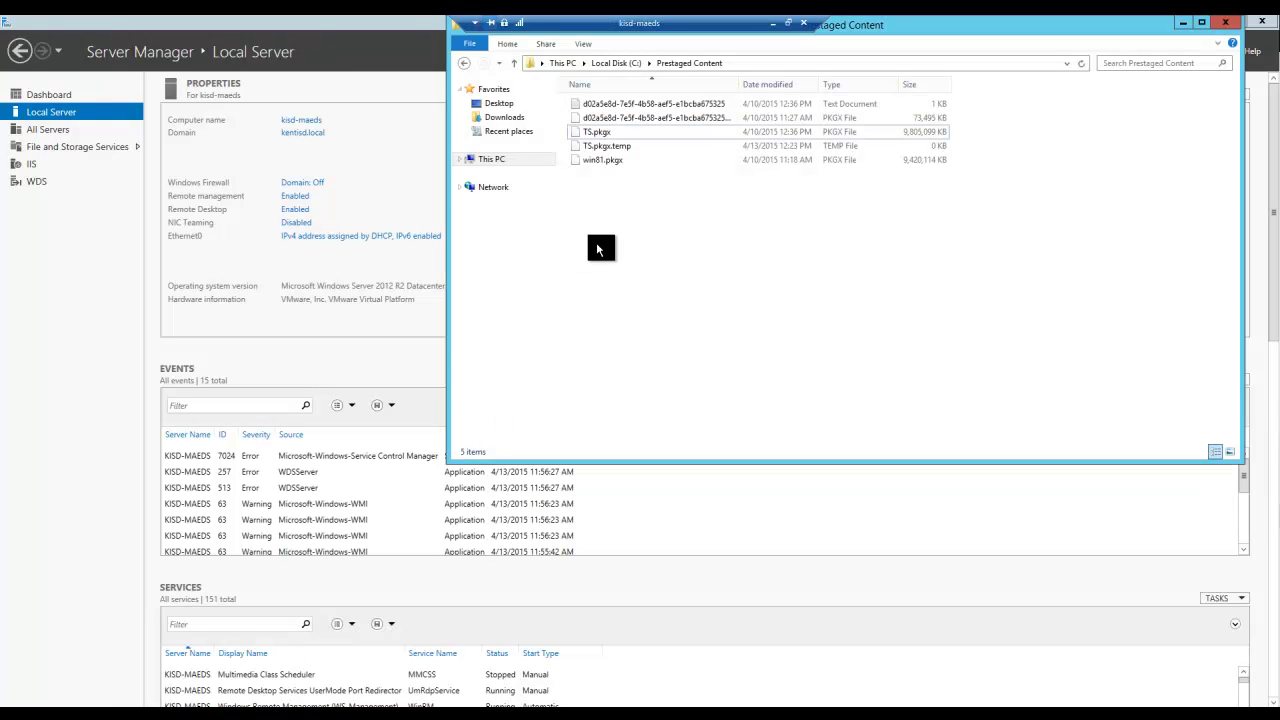
click(612, 63)
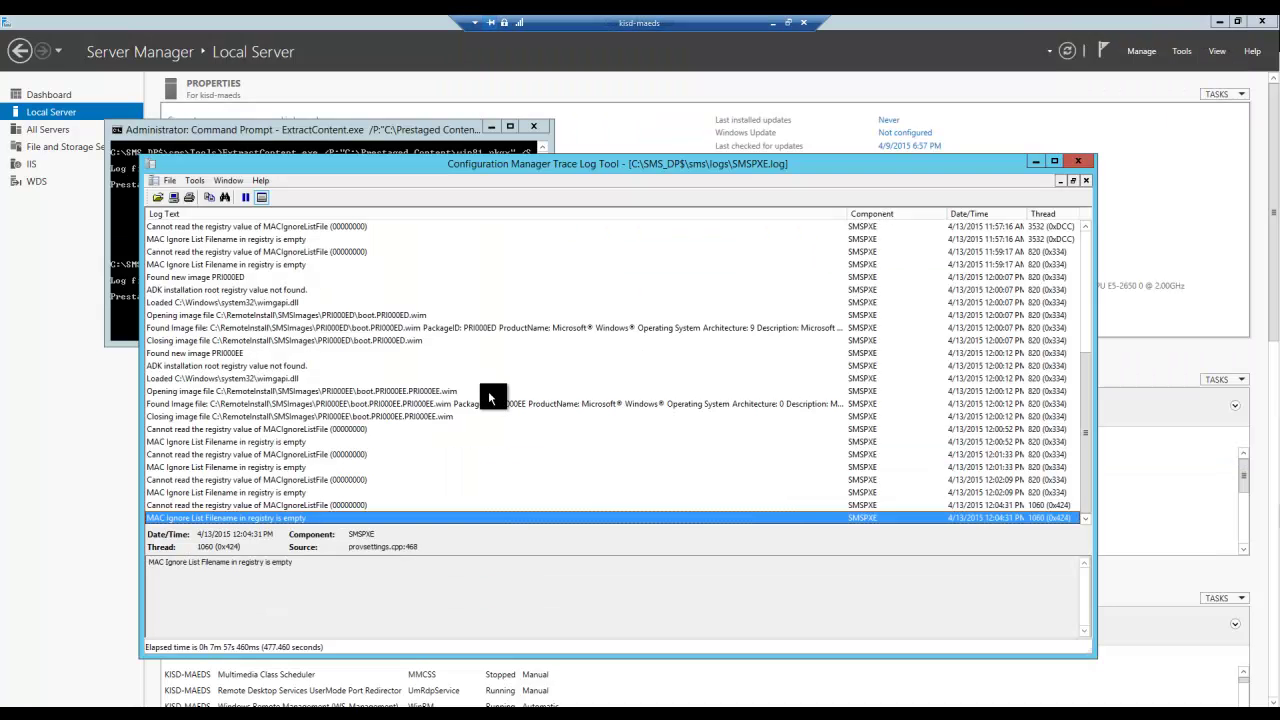
click(237, 130)
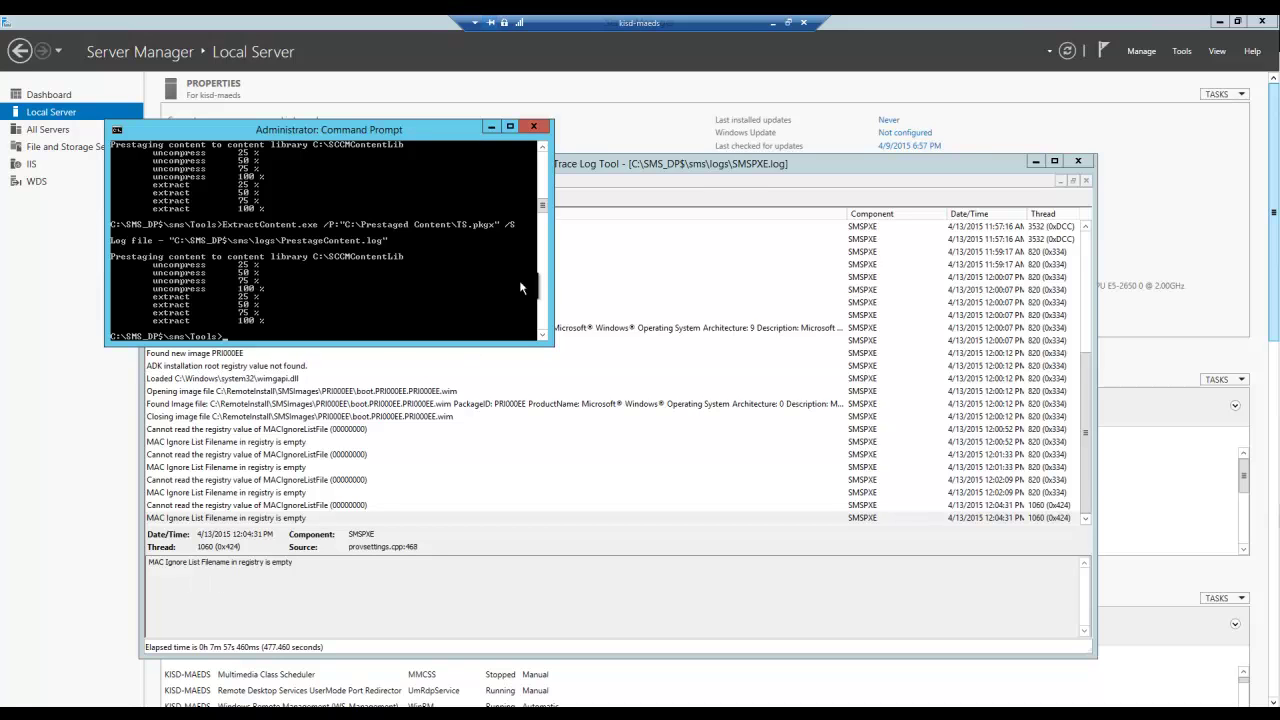
- Refresh KISD-MAEDS detail messages in Distribution Point Configuration Status, confirming all 5 items succeeded
click(772, 22)
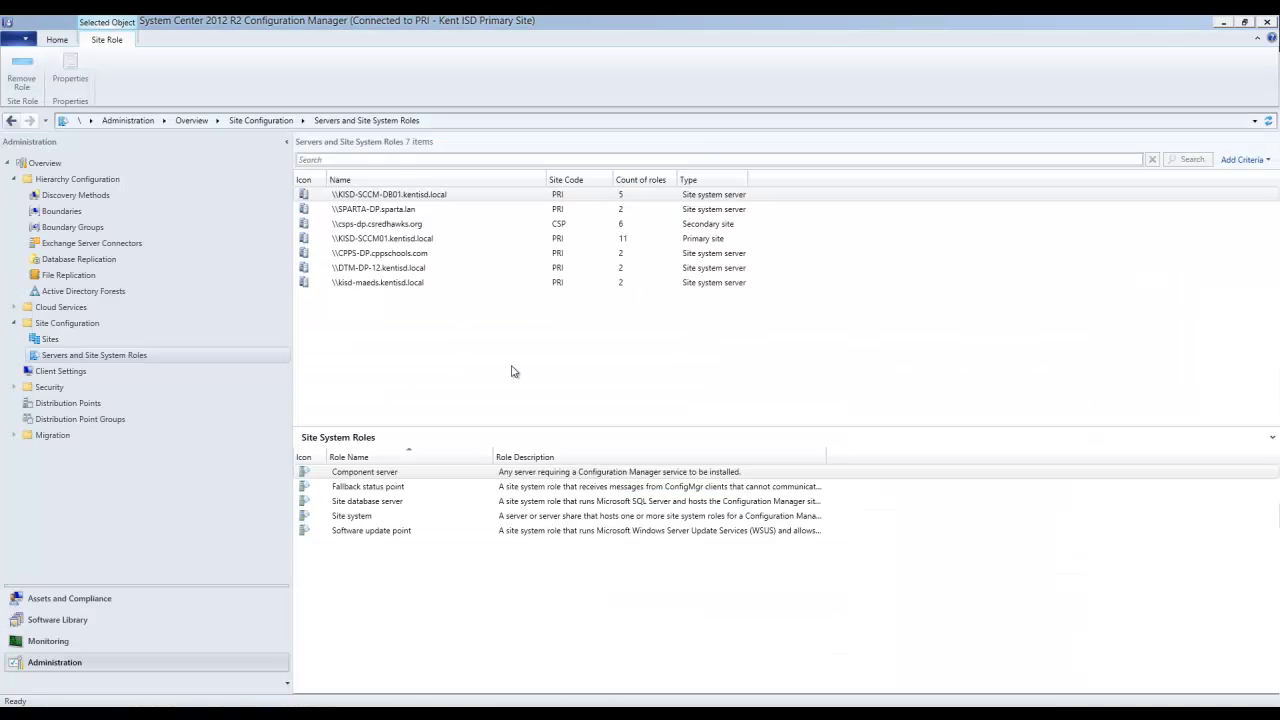
click(68, 645)
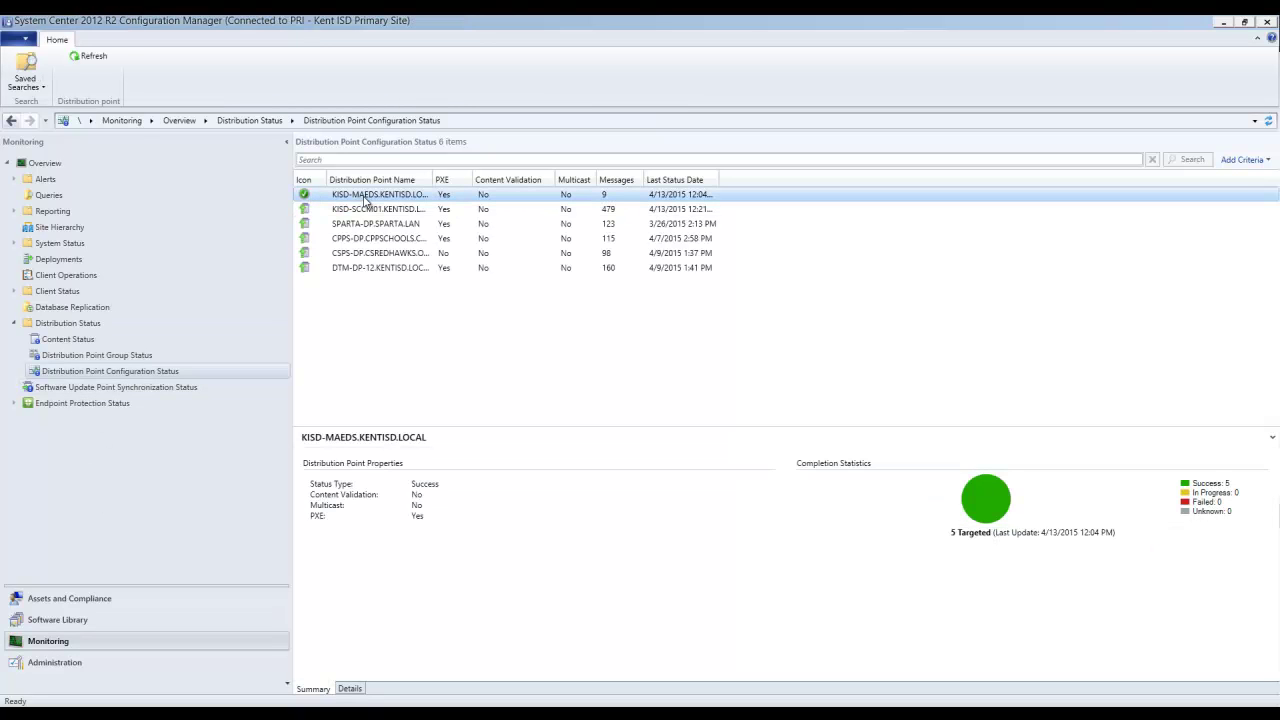
click(350, 689)
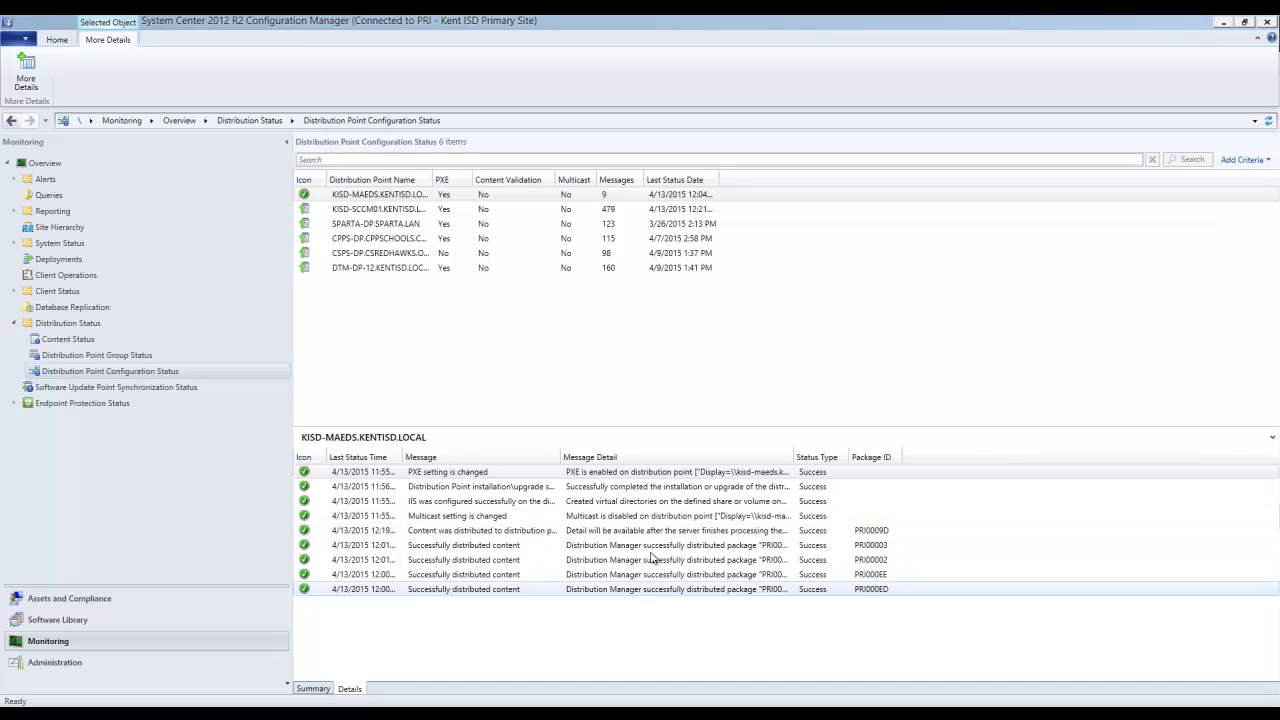
drag(795, 456, 818, 455)
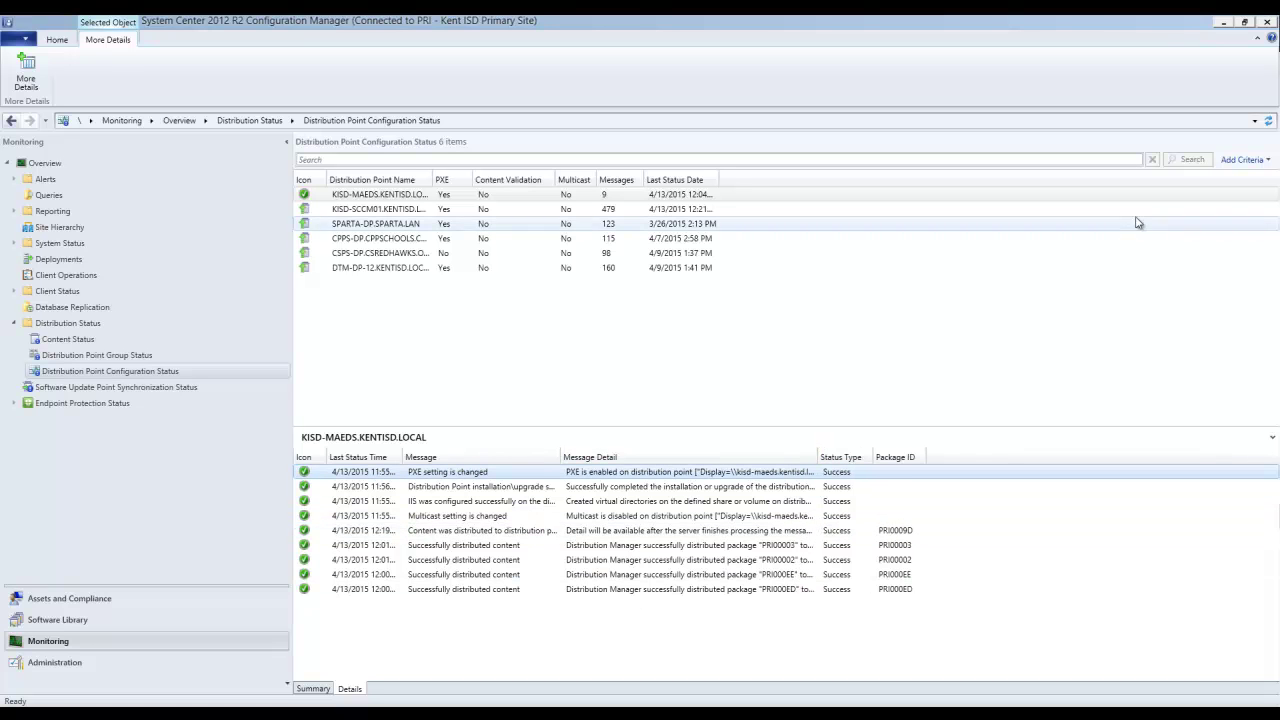
click(1268, 121)
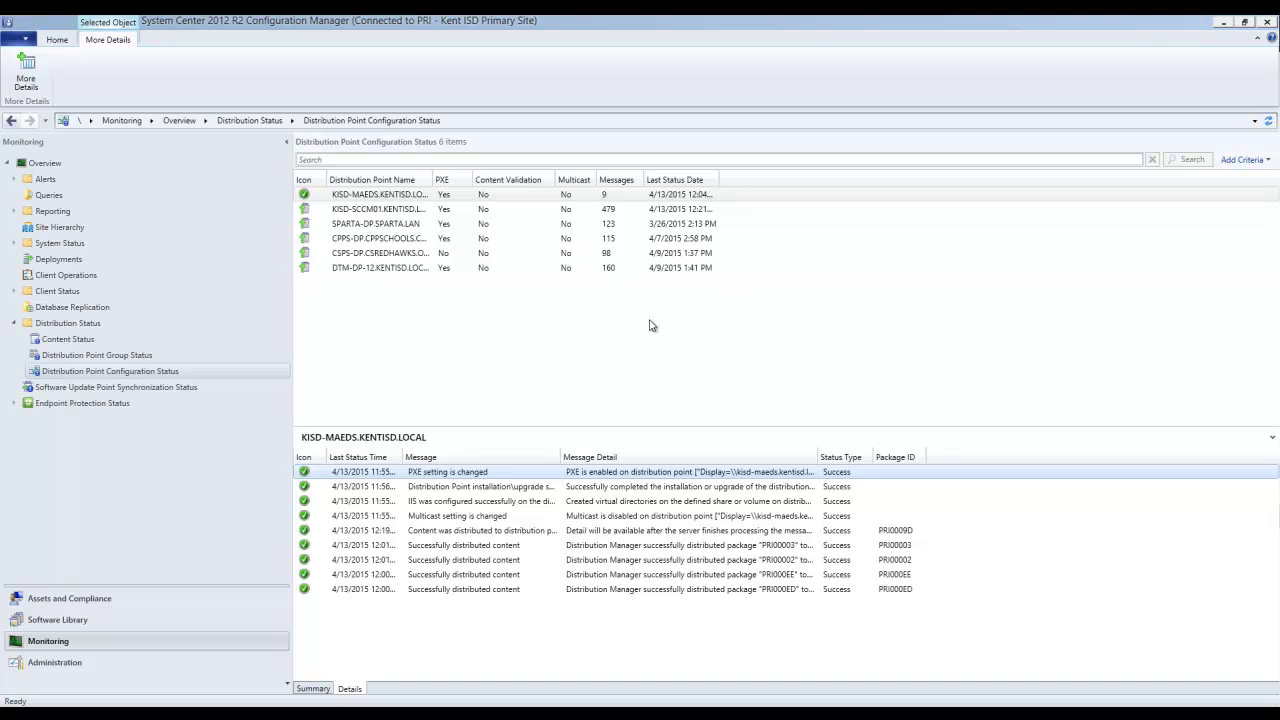